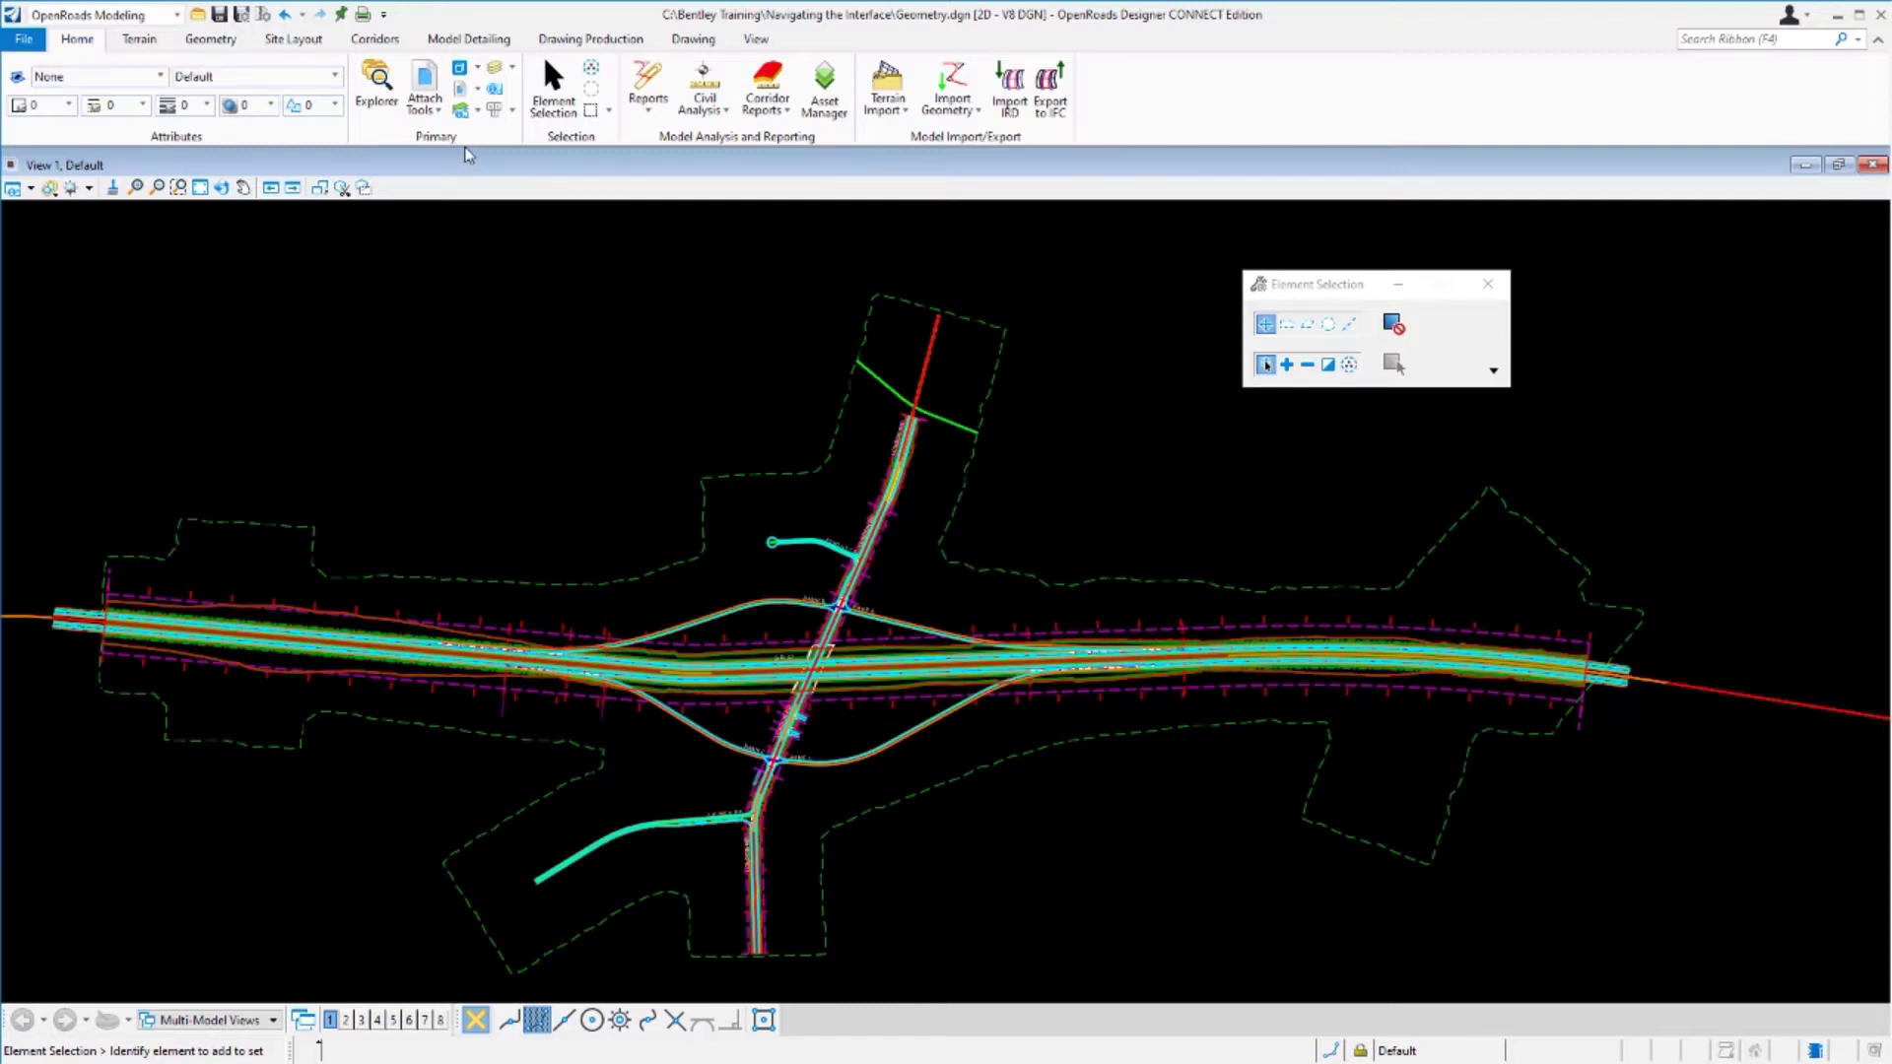
Turn off the display of the reference files from Corridor-SR97.dgn through Corridor-Bridge.dgn and close the References dialog.
left_click(424, 104)
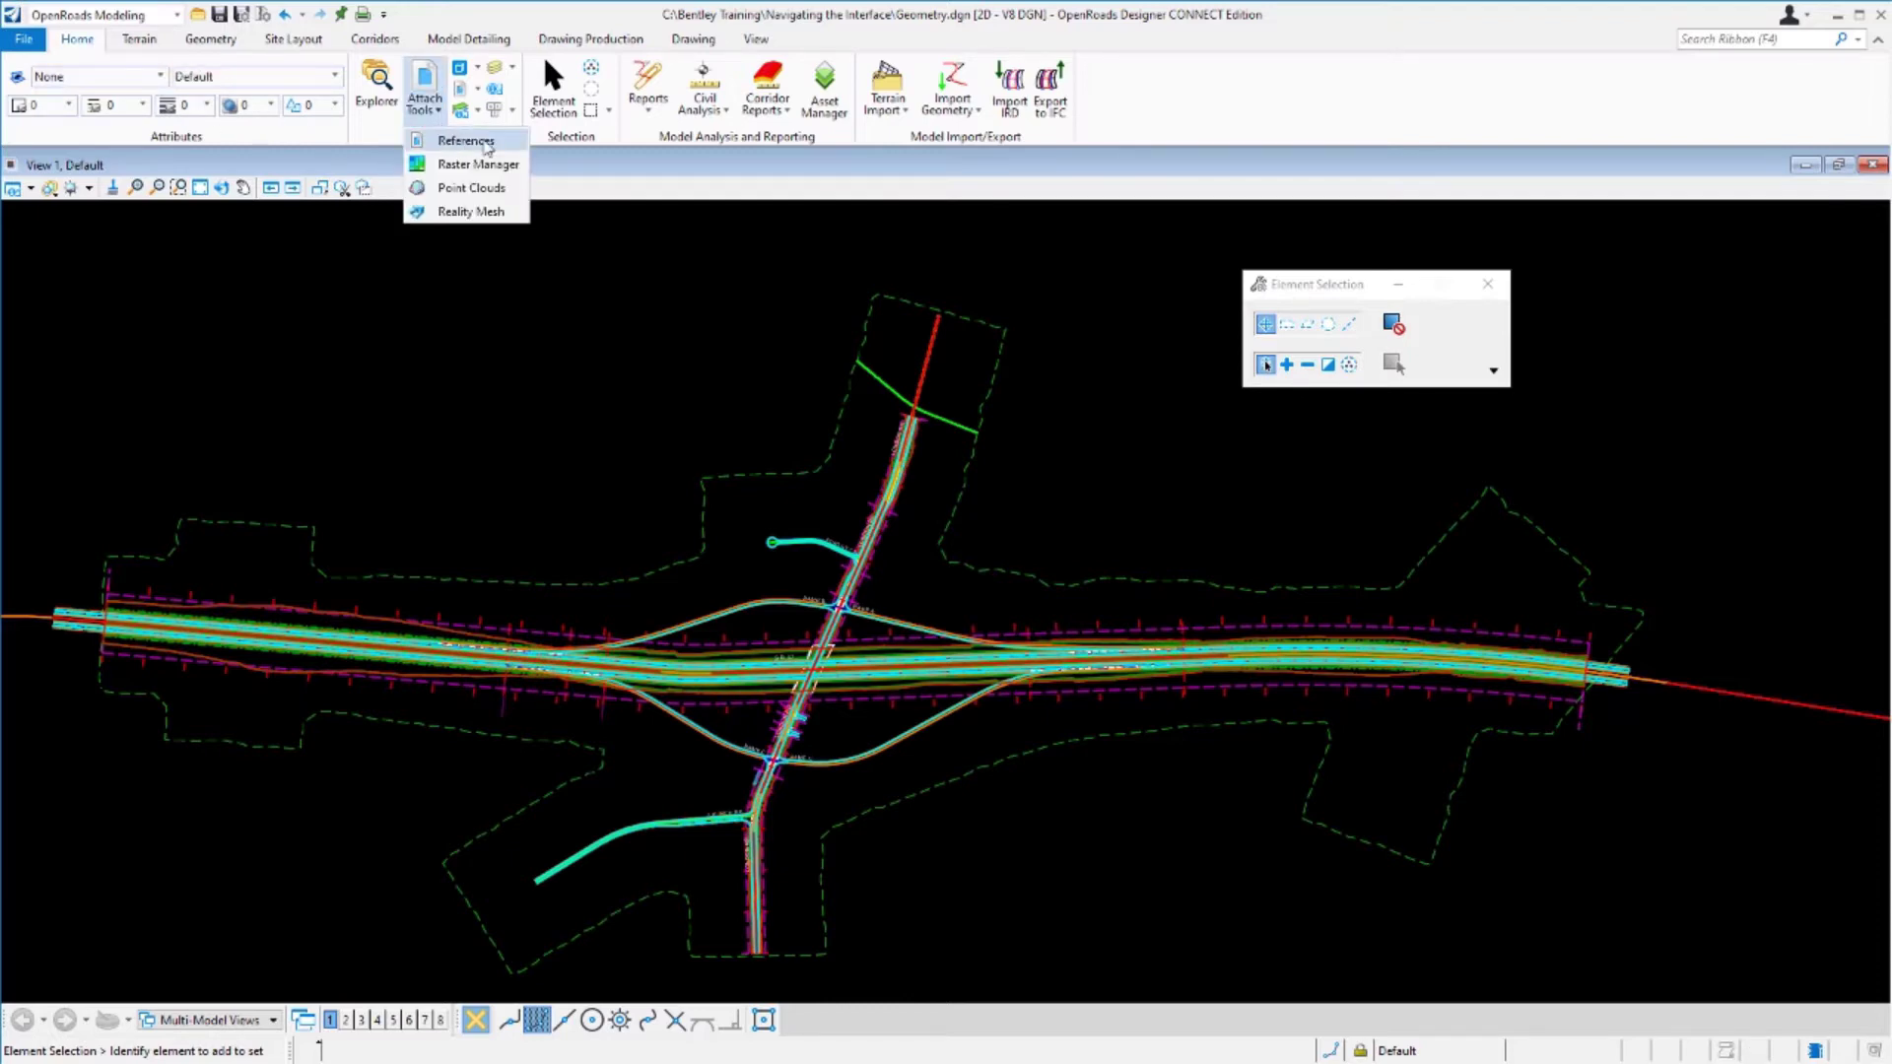
left_click(486, 146)
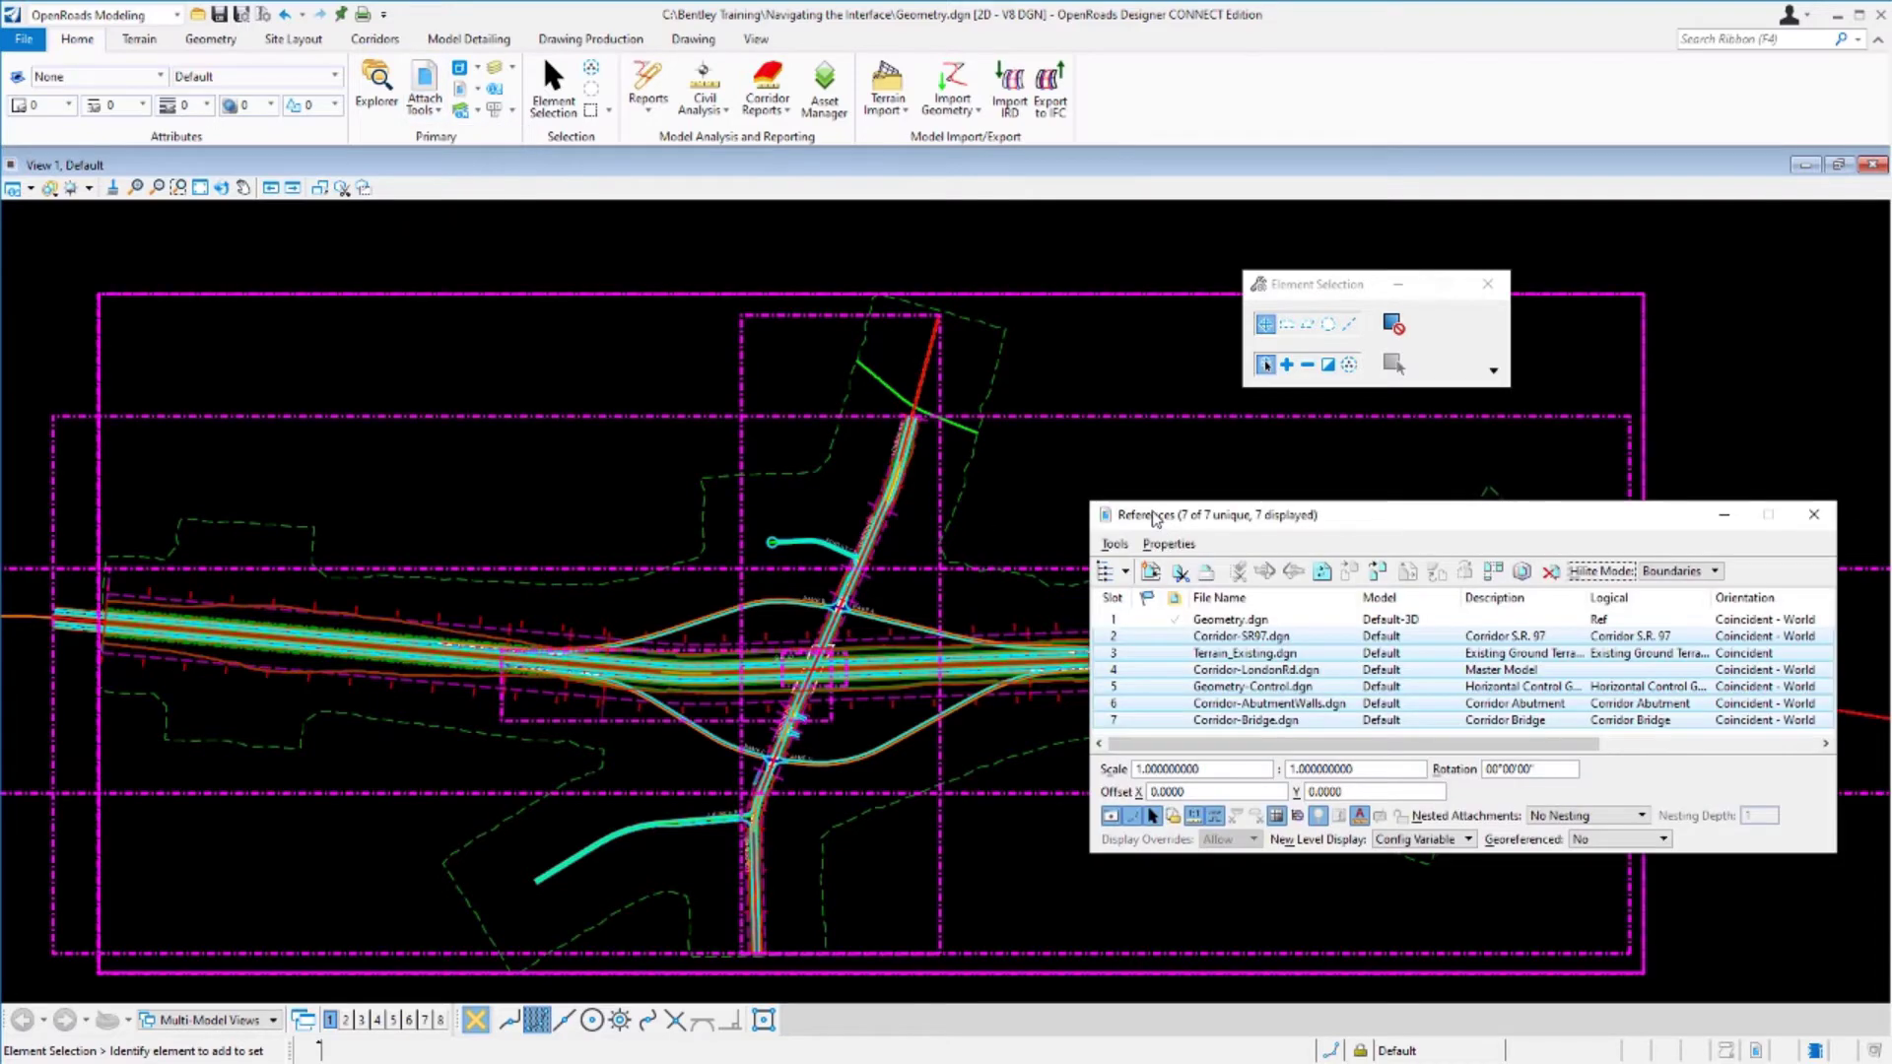
left_click(1250, 636)
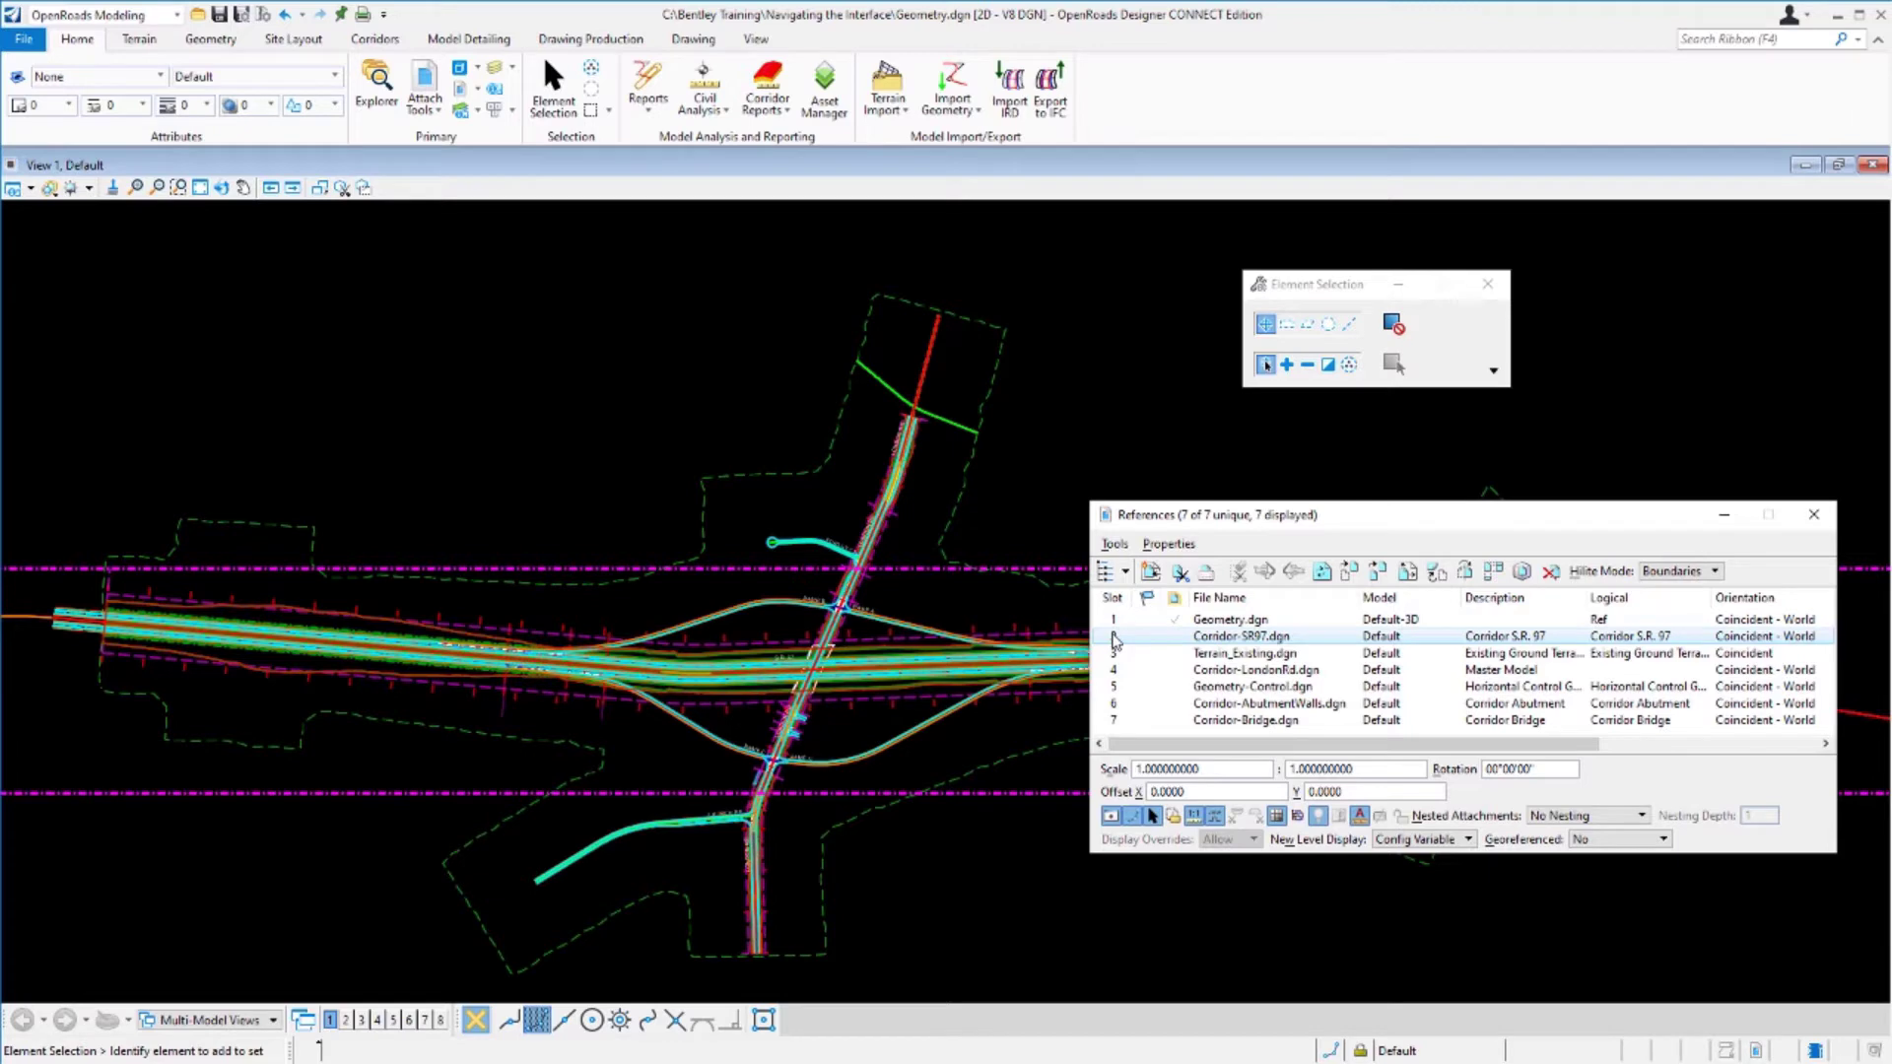
left_click(1280, 722, "shift")
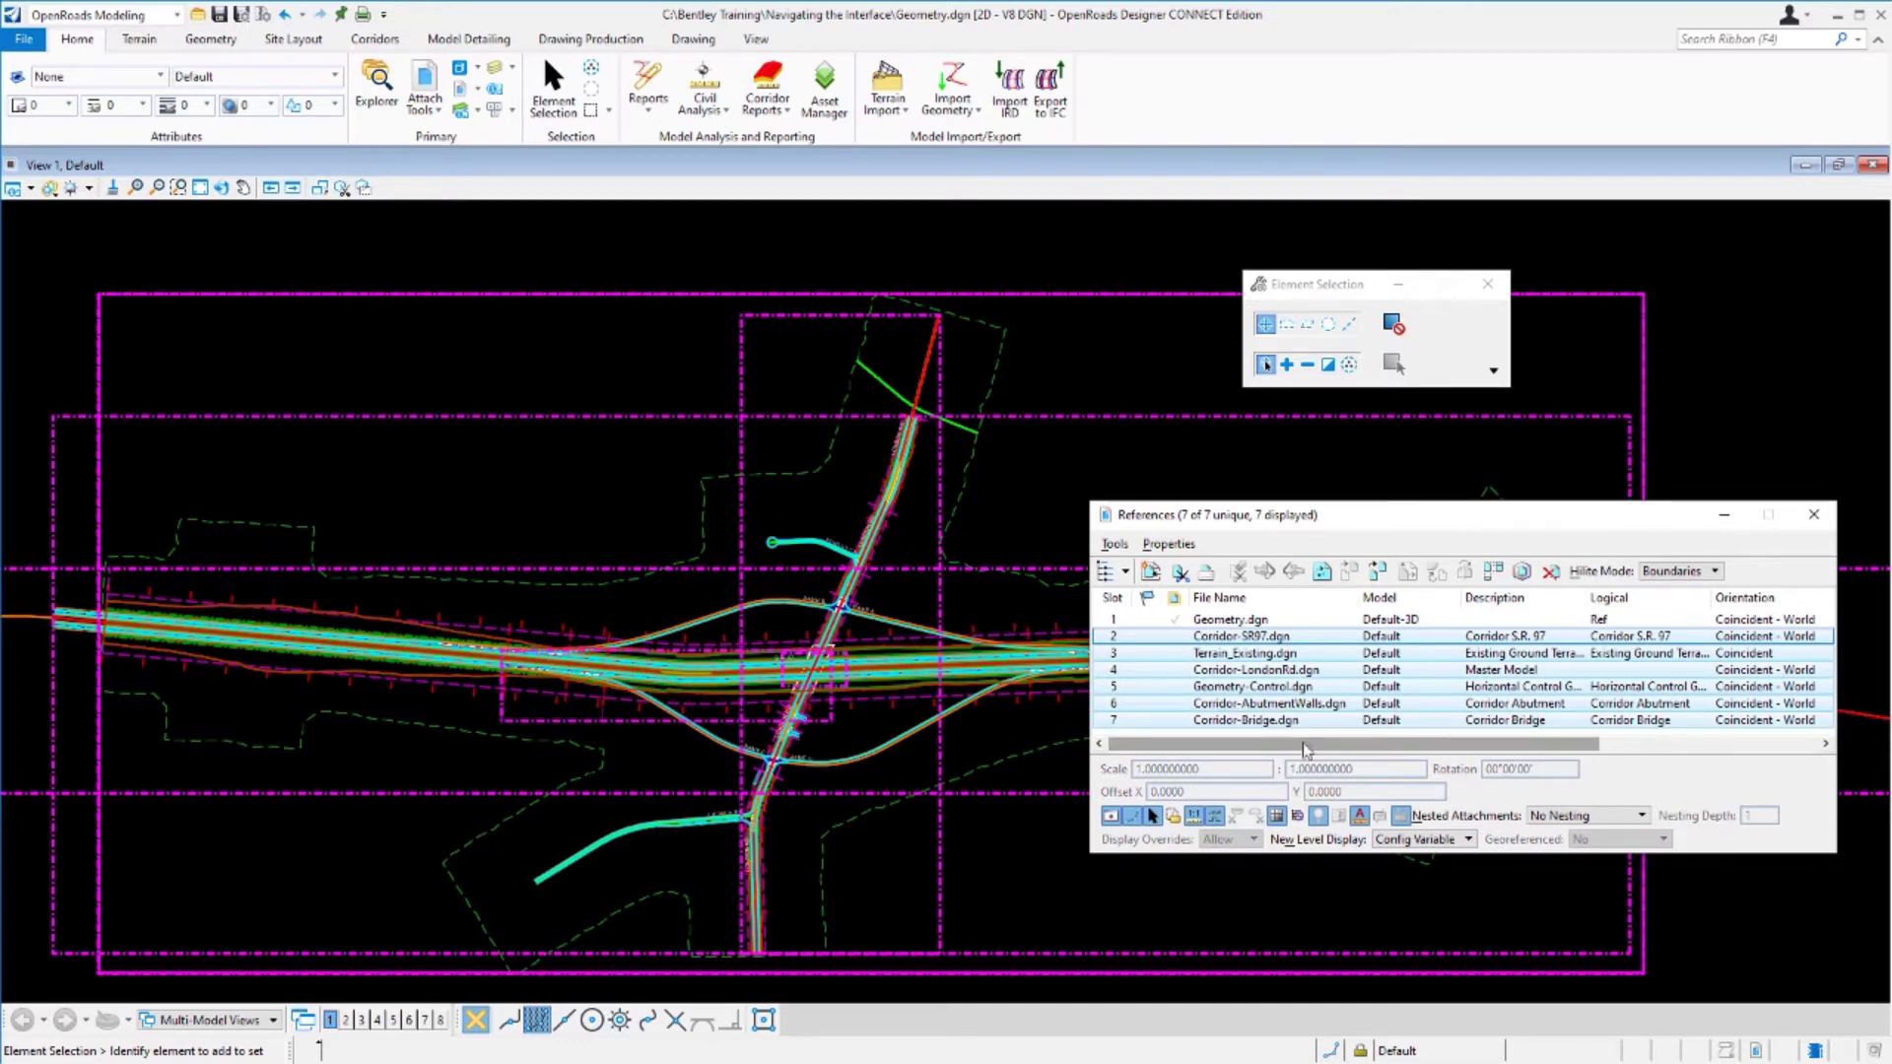
left_click(1111, 818)
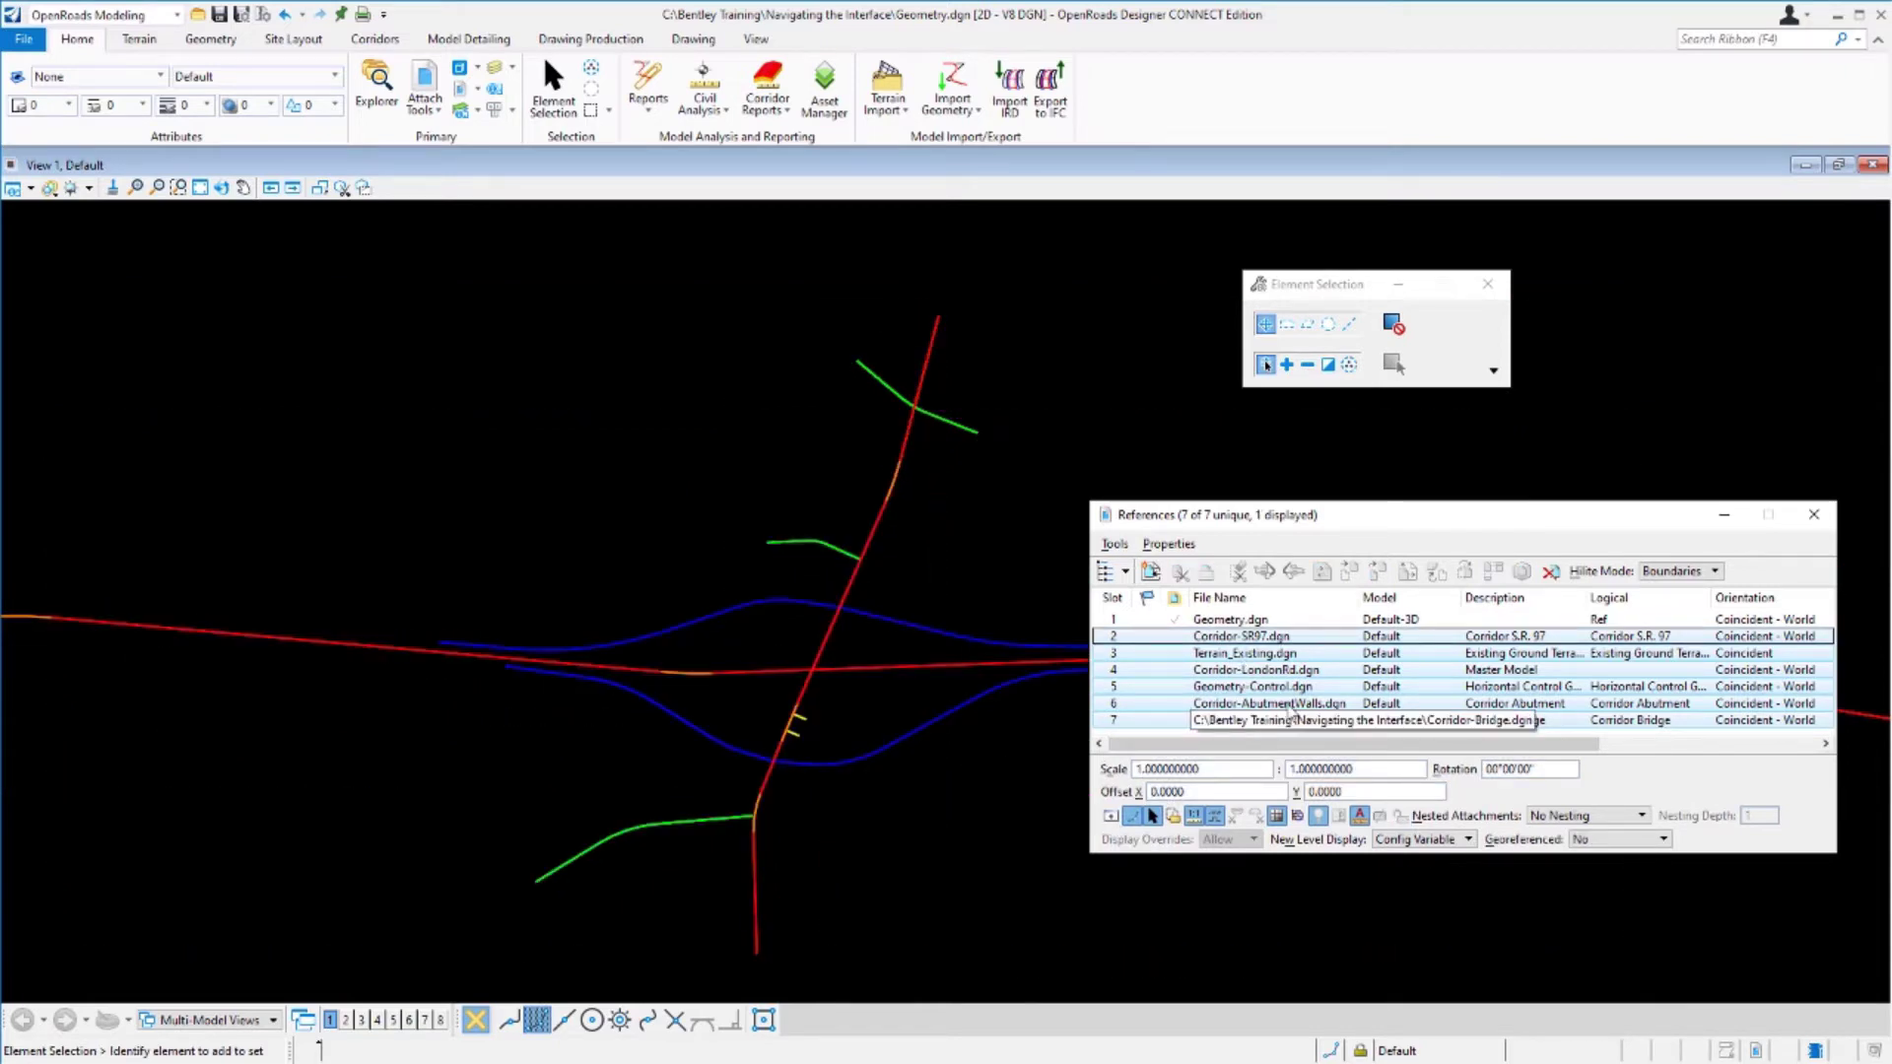
left_click(1813, 525)
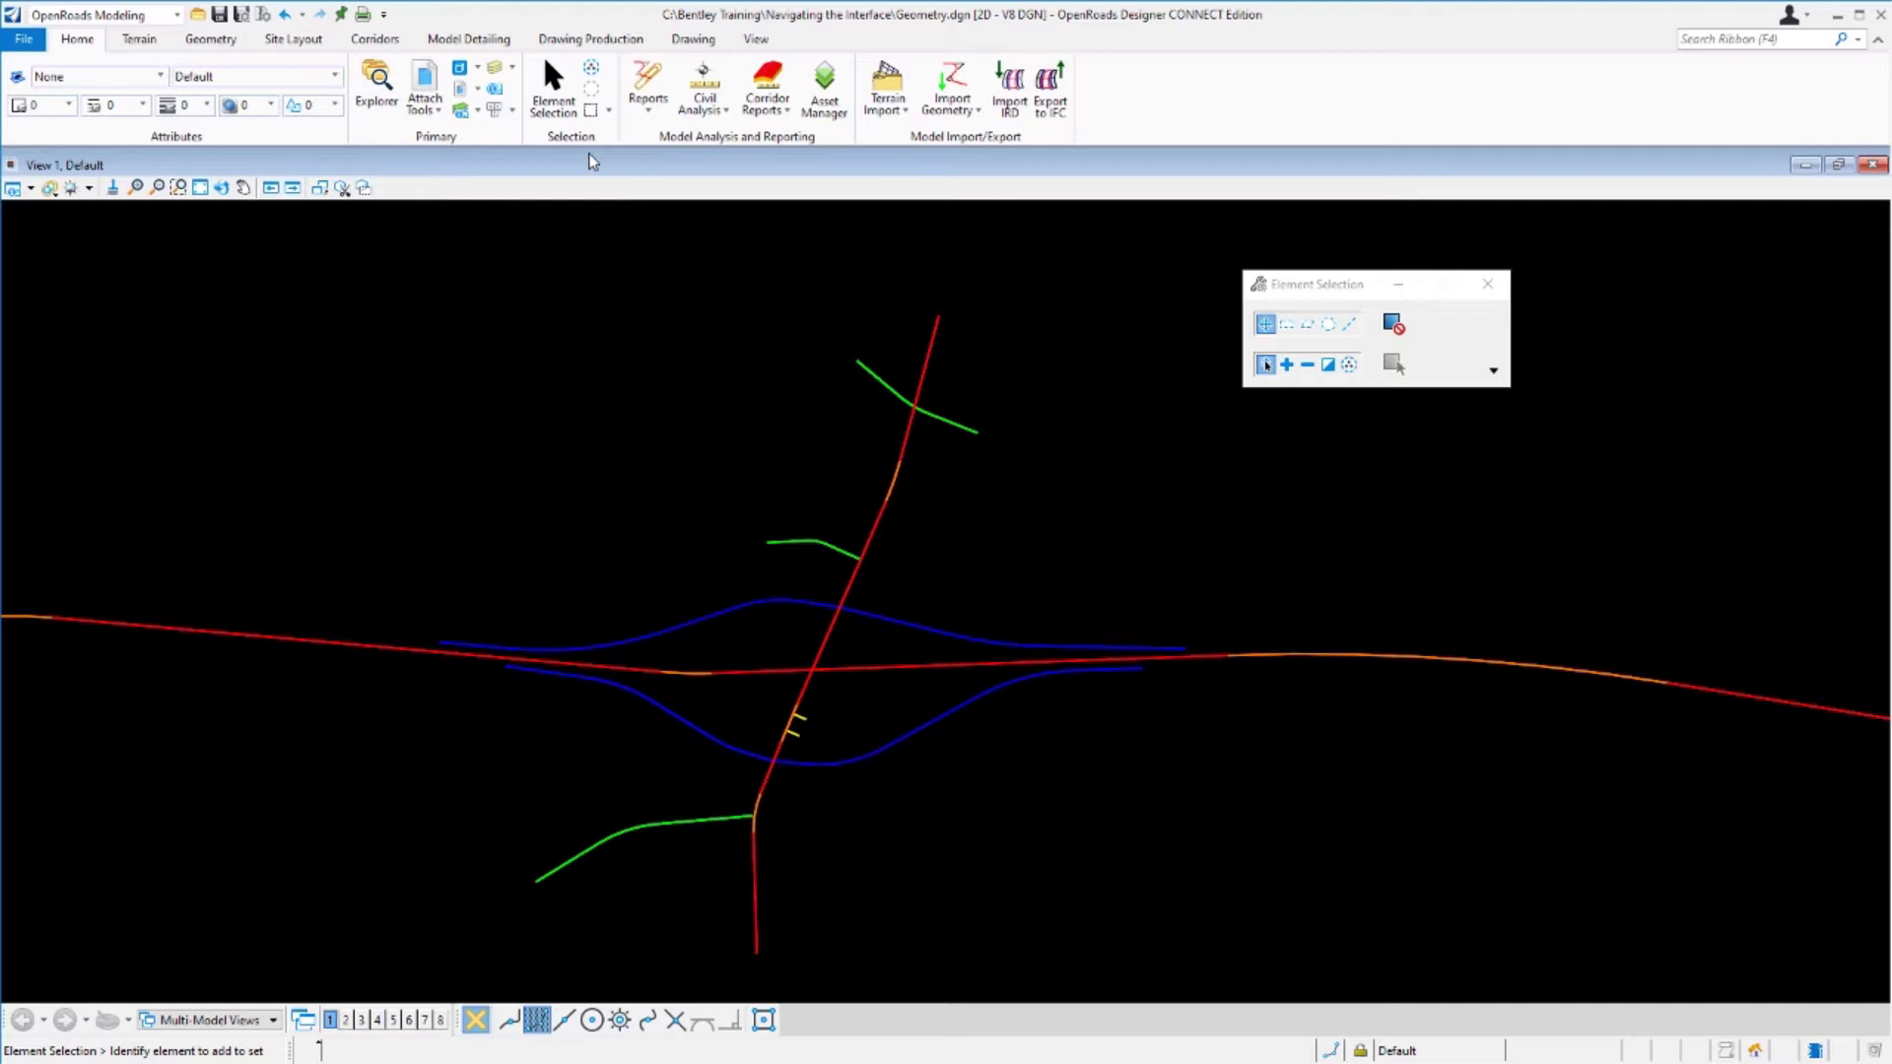
left_click(139, 38)
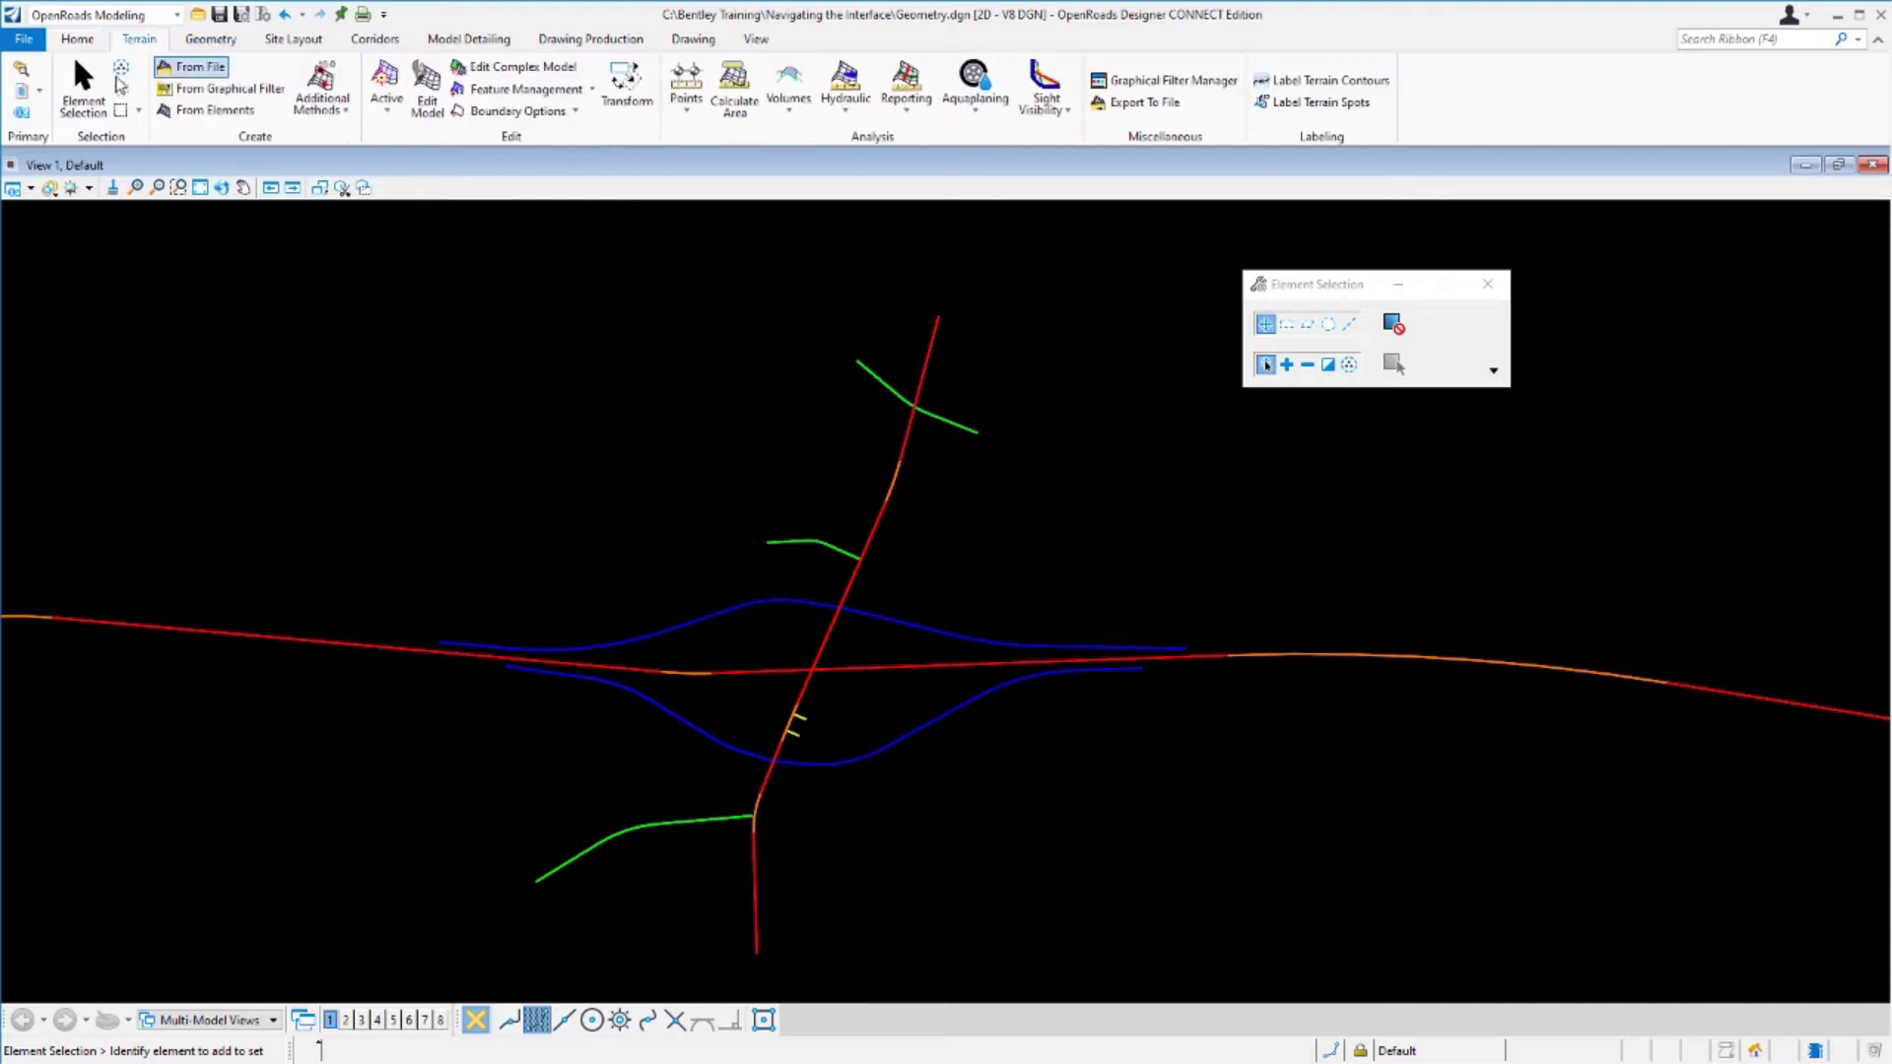
left_click(210, 38)
left_click(293, 41)
left_click(374, 42)
left_click(444, 41)
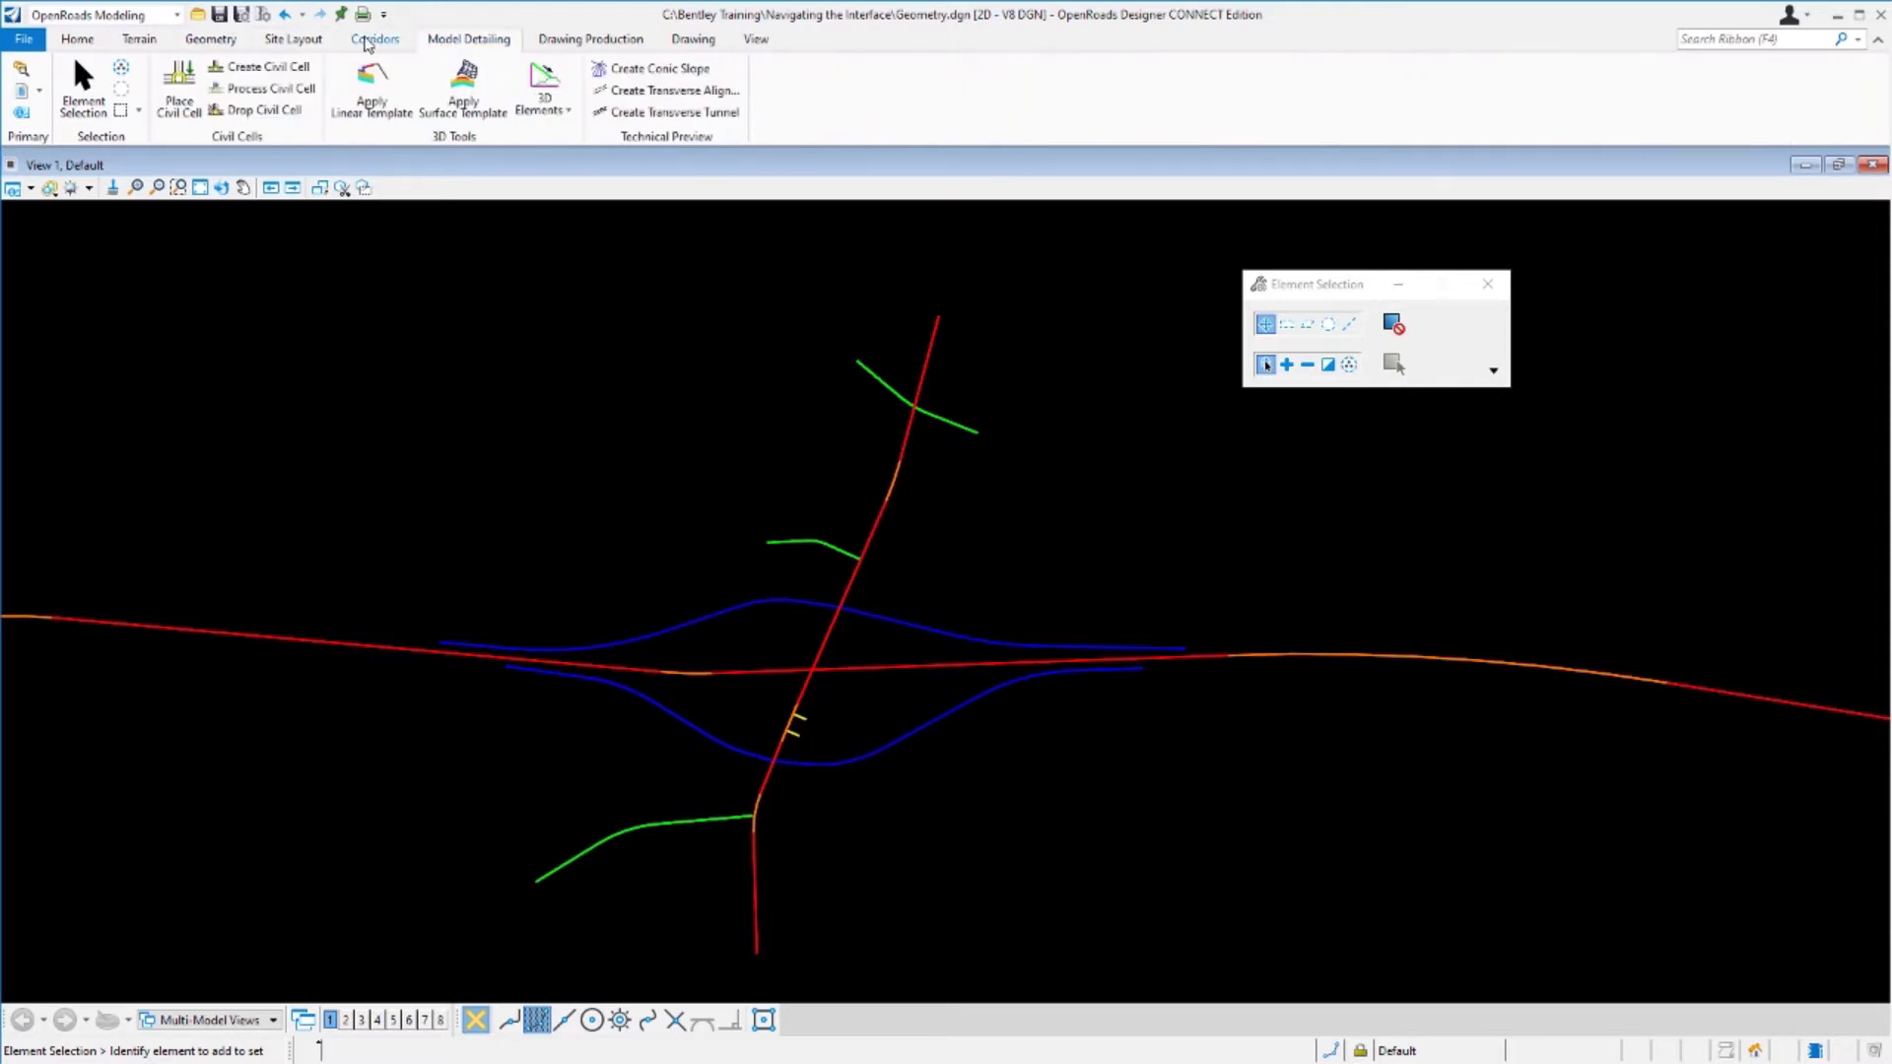
left_click(77, 42)
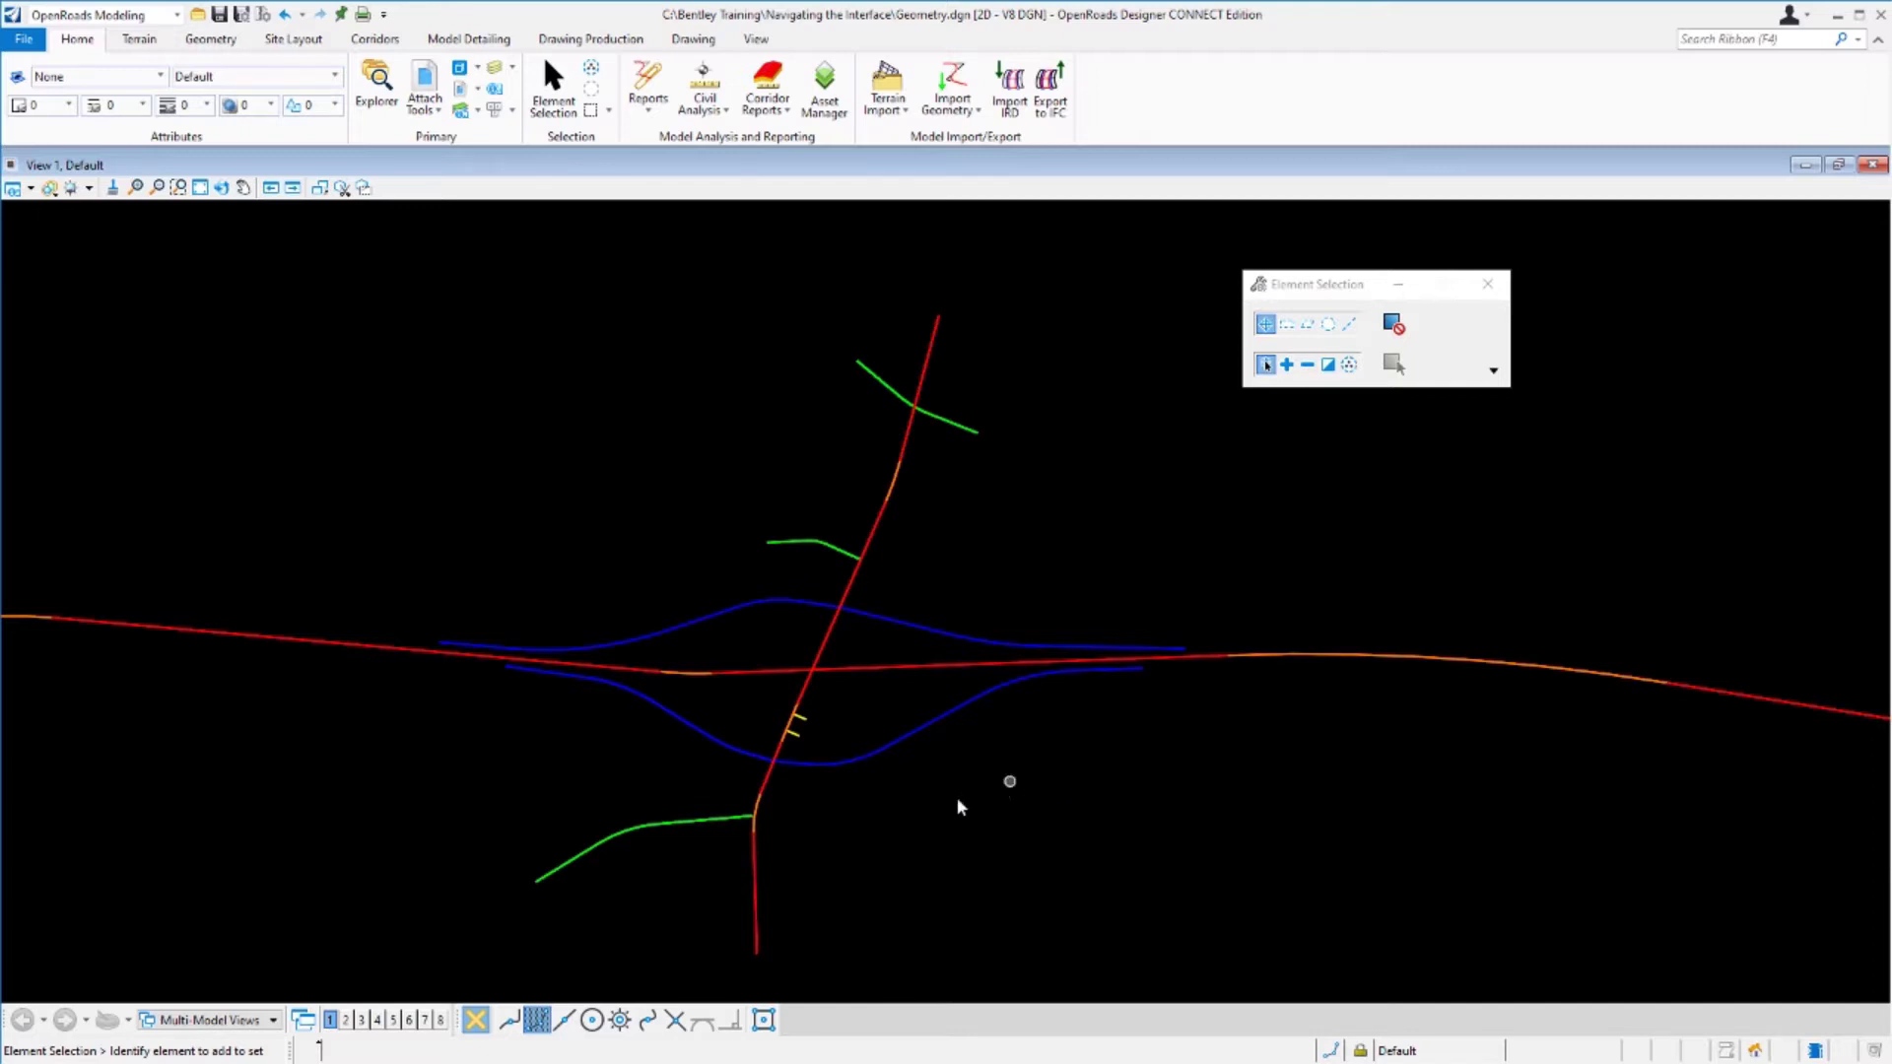
Select the LondonRd alignment and add the Route97-Extension alignment to the selection.
left_click(887, 498)
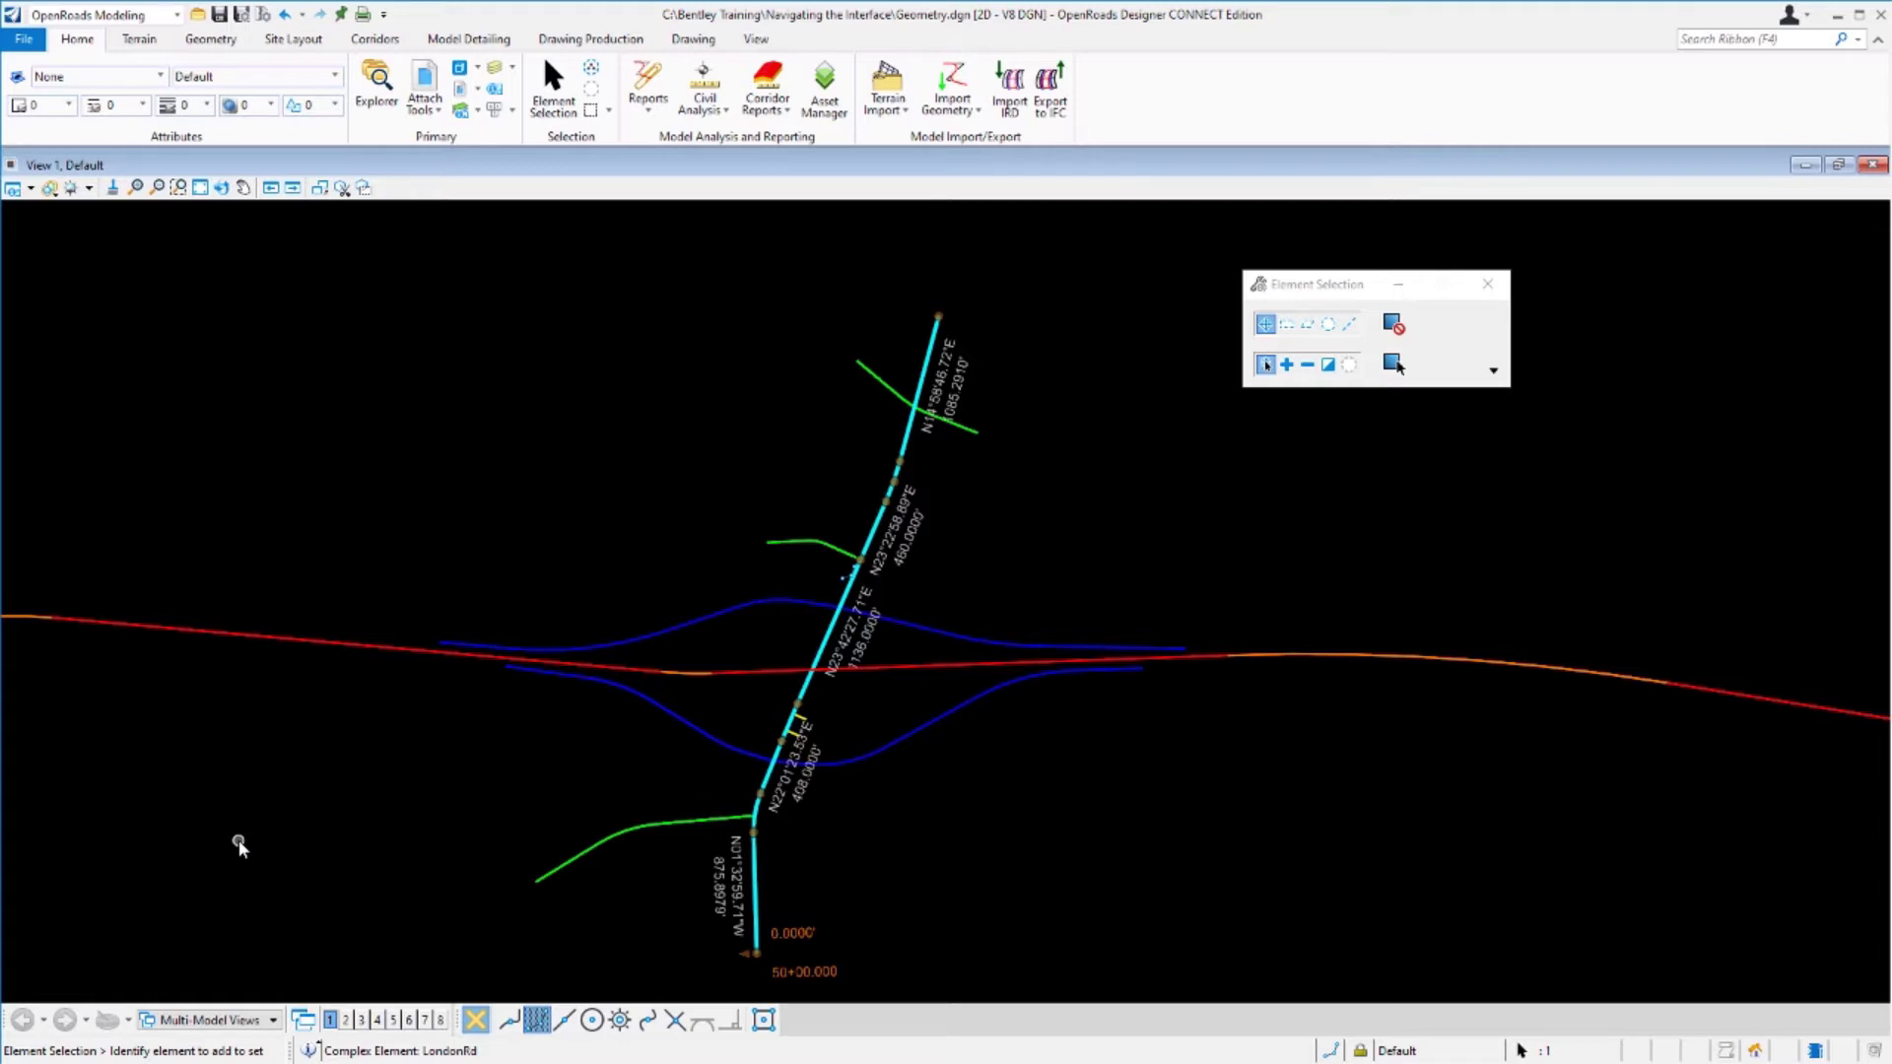
left_click(1288, 367)
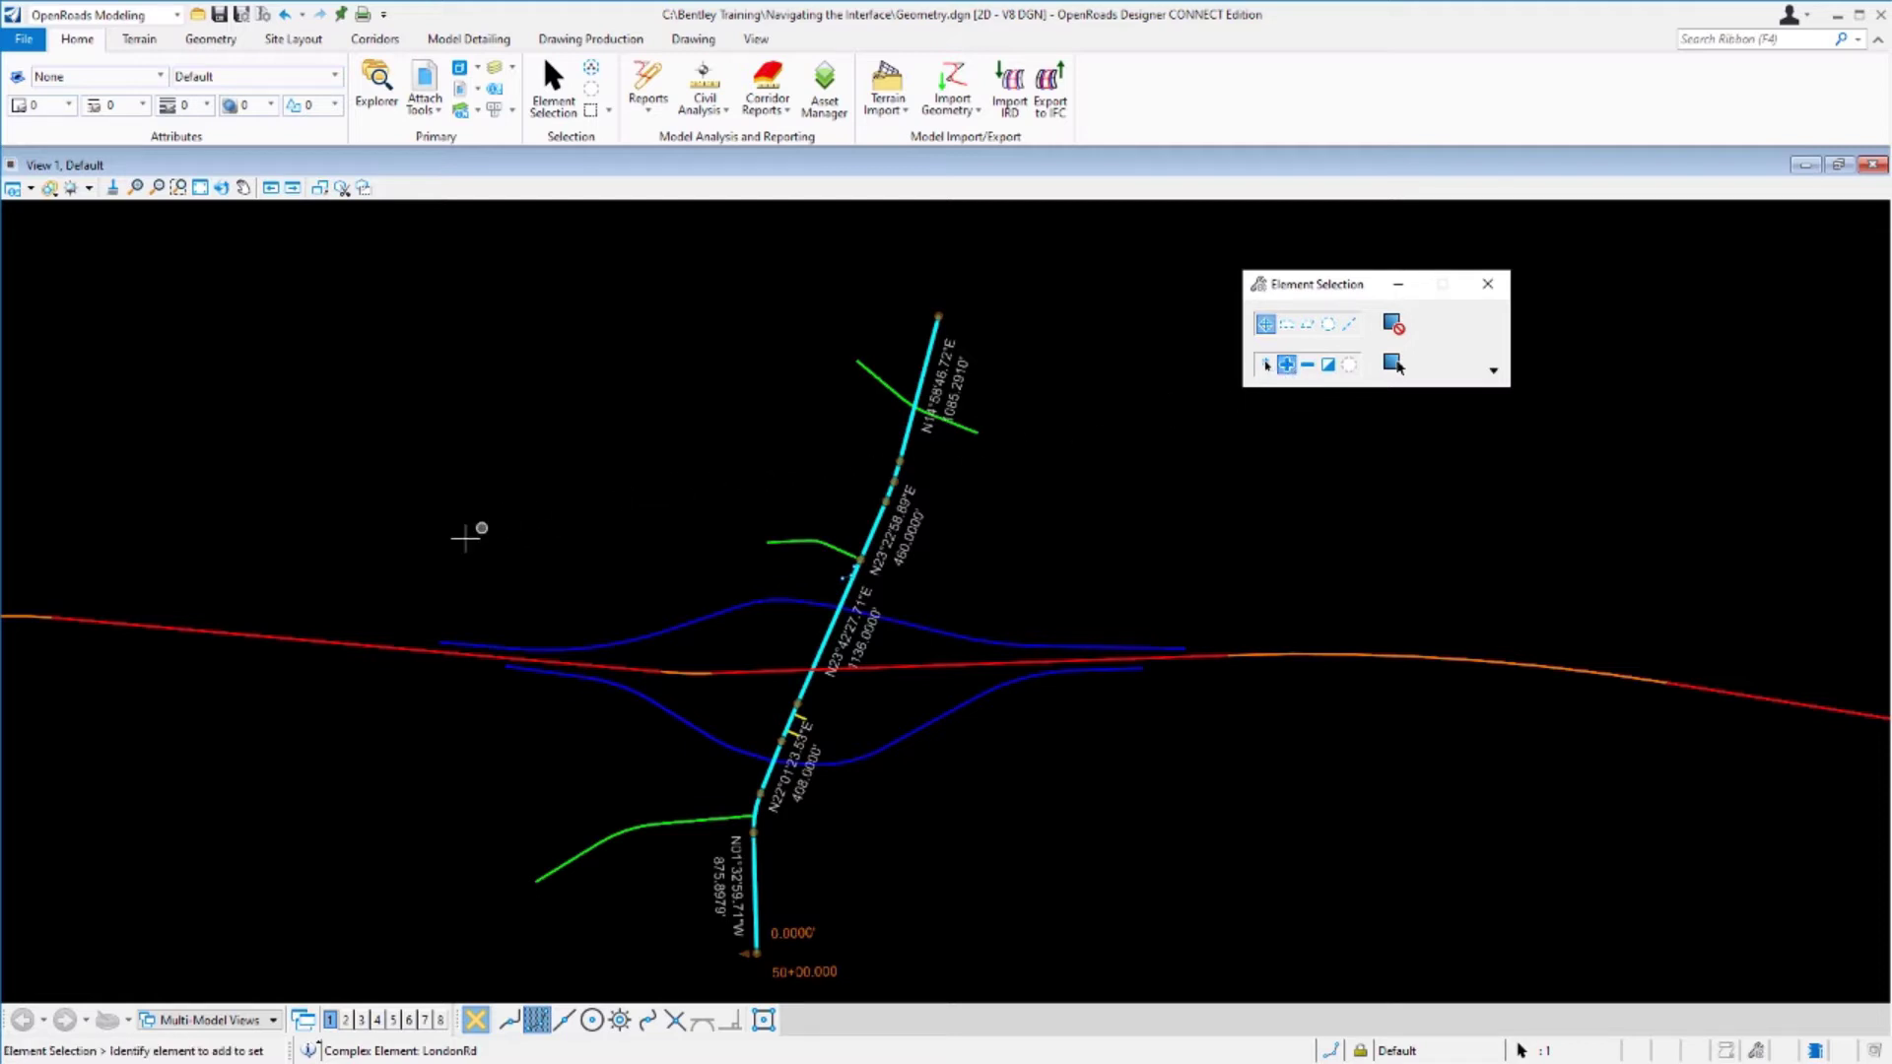
mouse_move(360, 642)
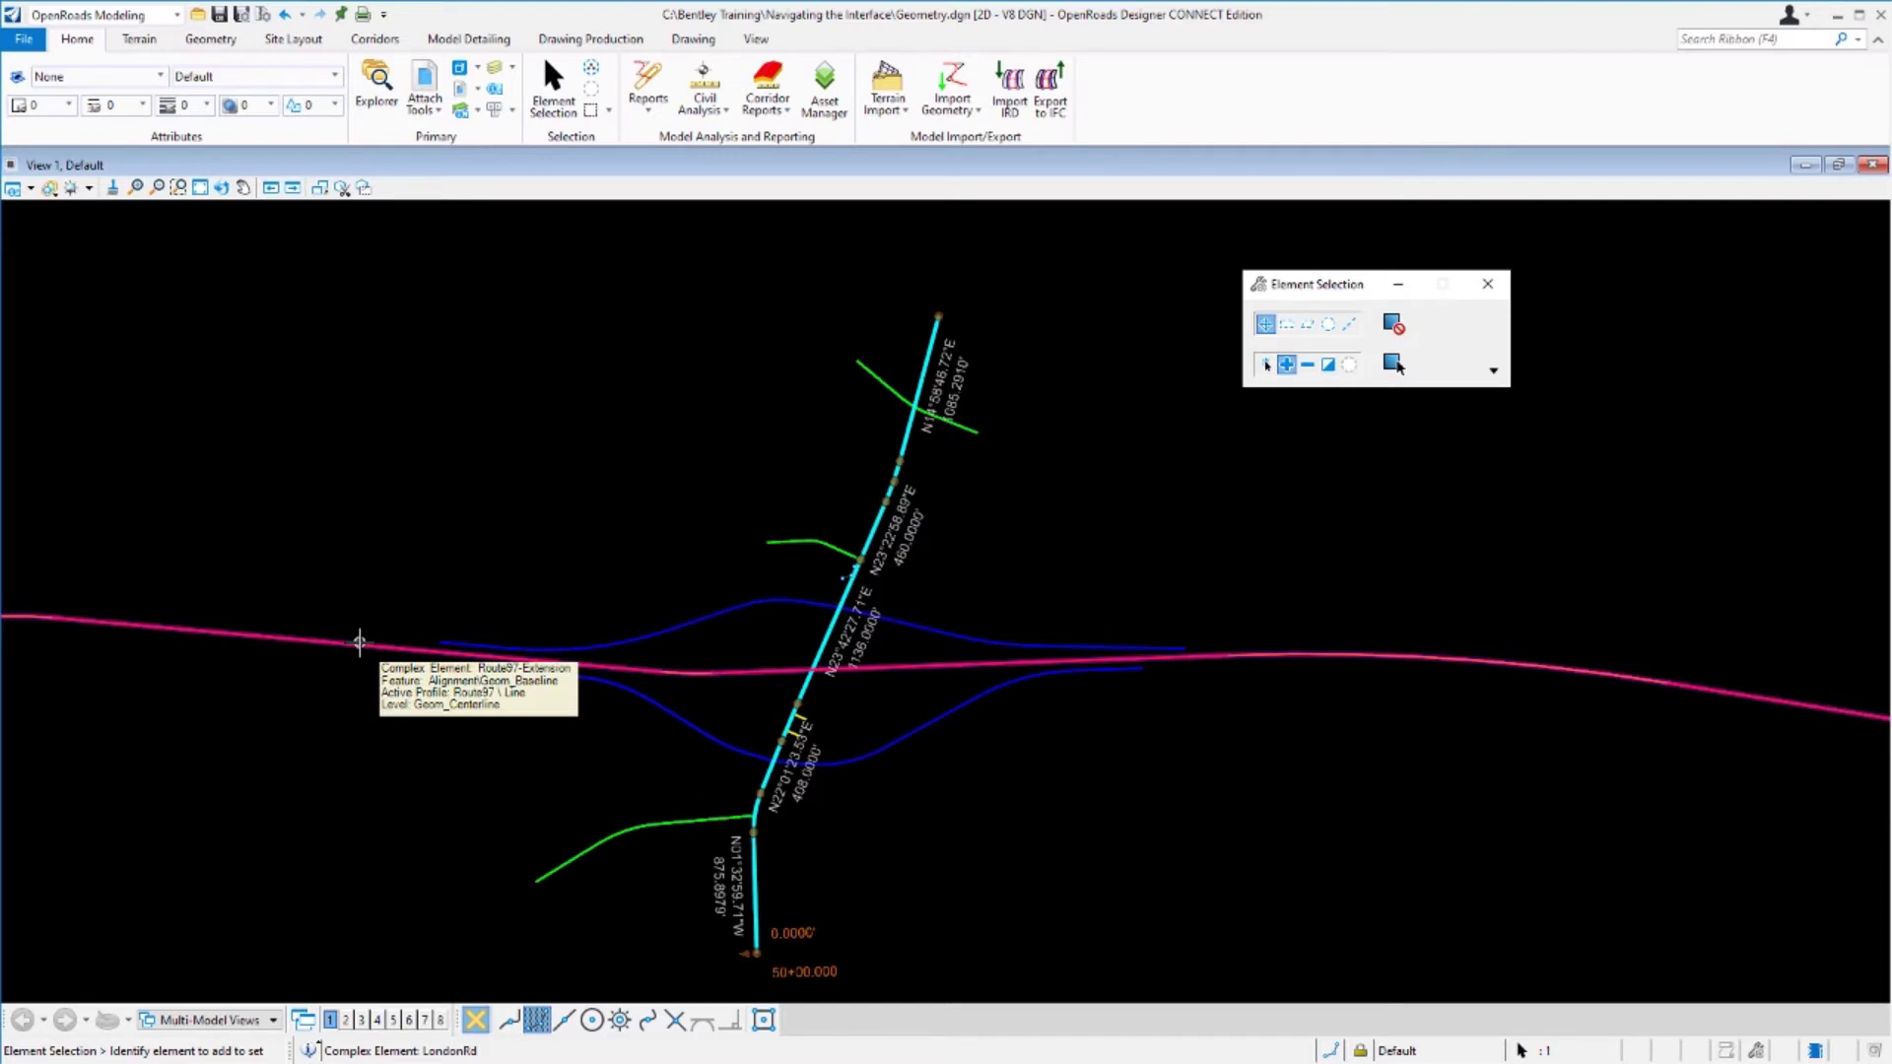
left_click(360, 643)
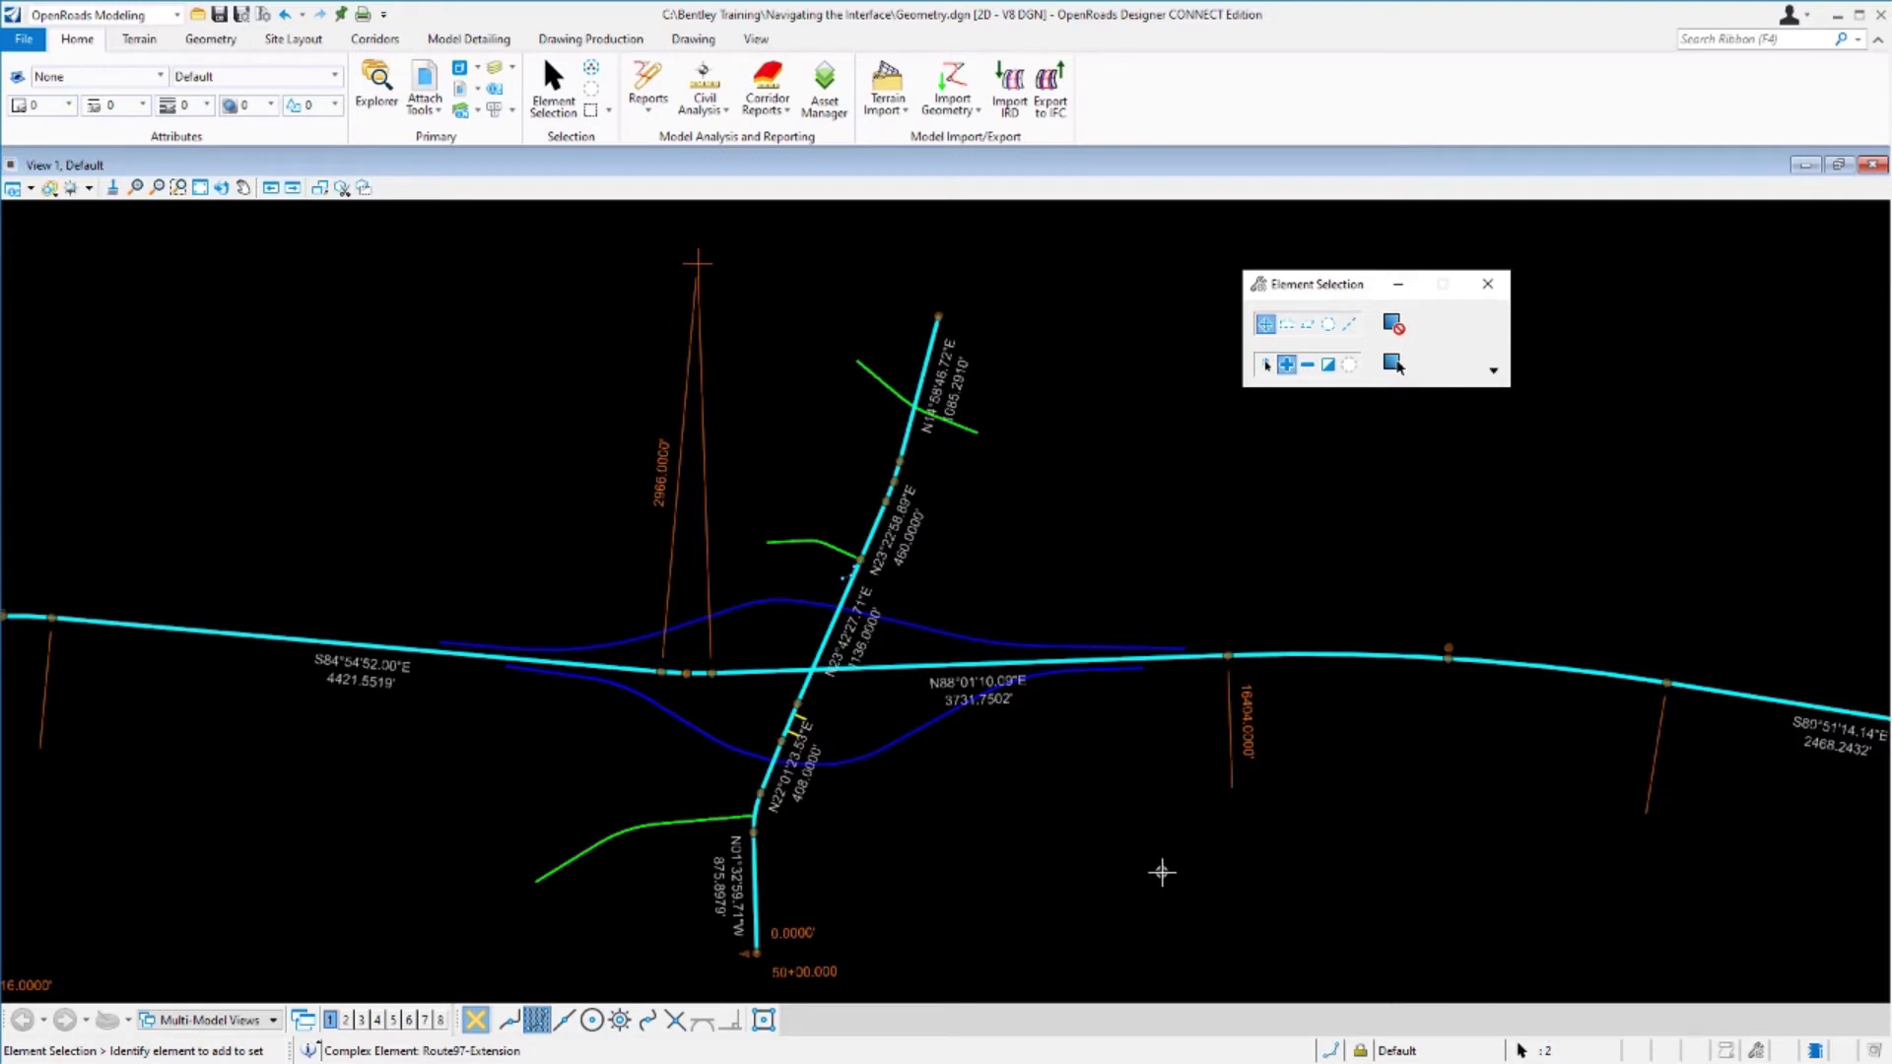
Clear all selected elements and set the selection mode back to New.
left_click(1349, 368)
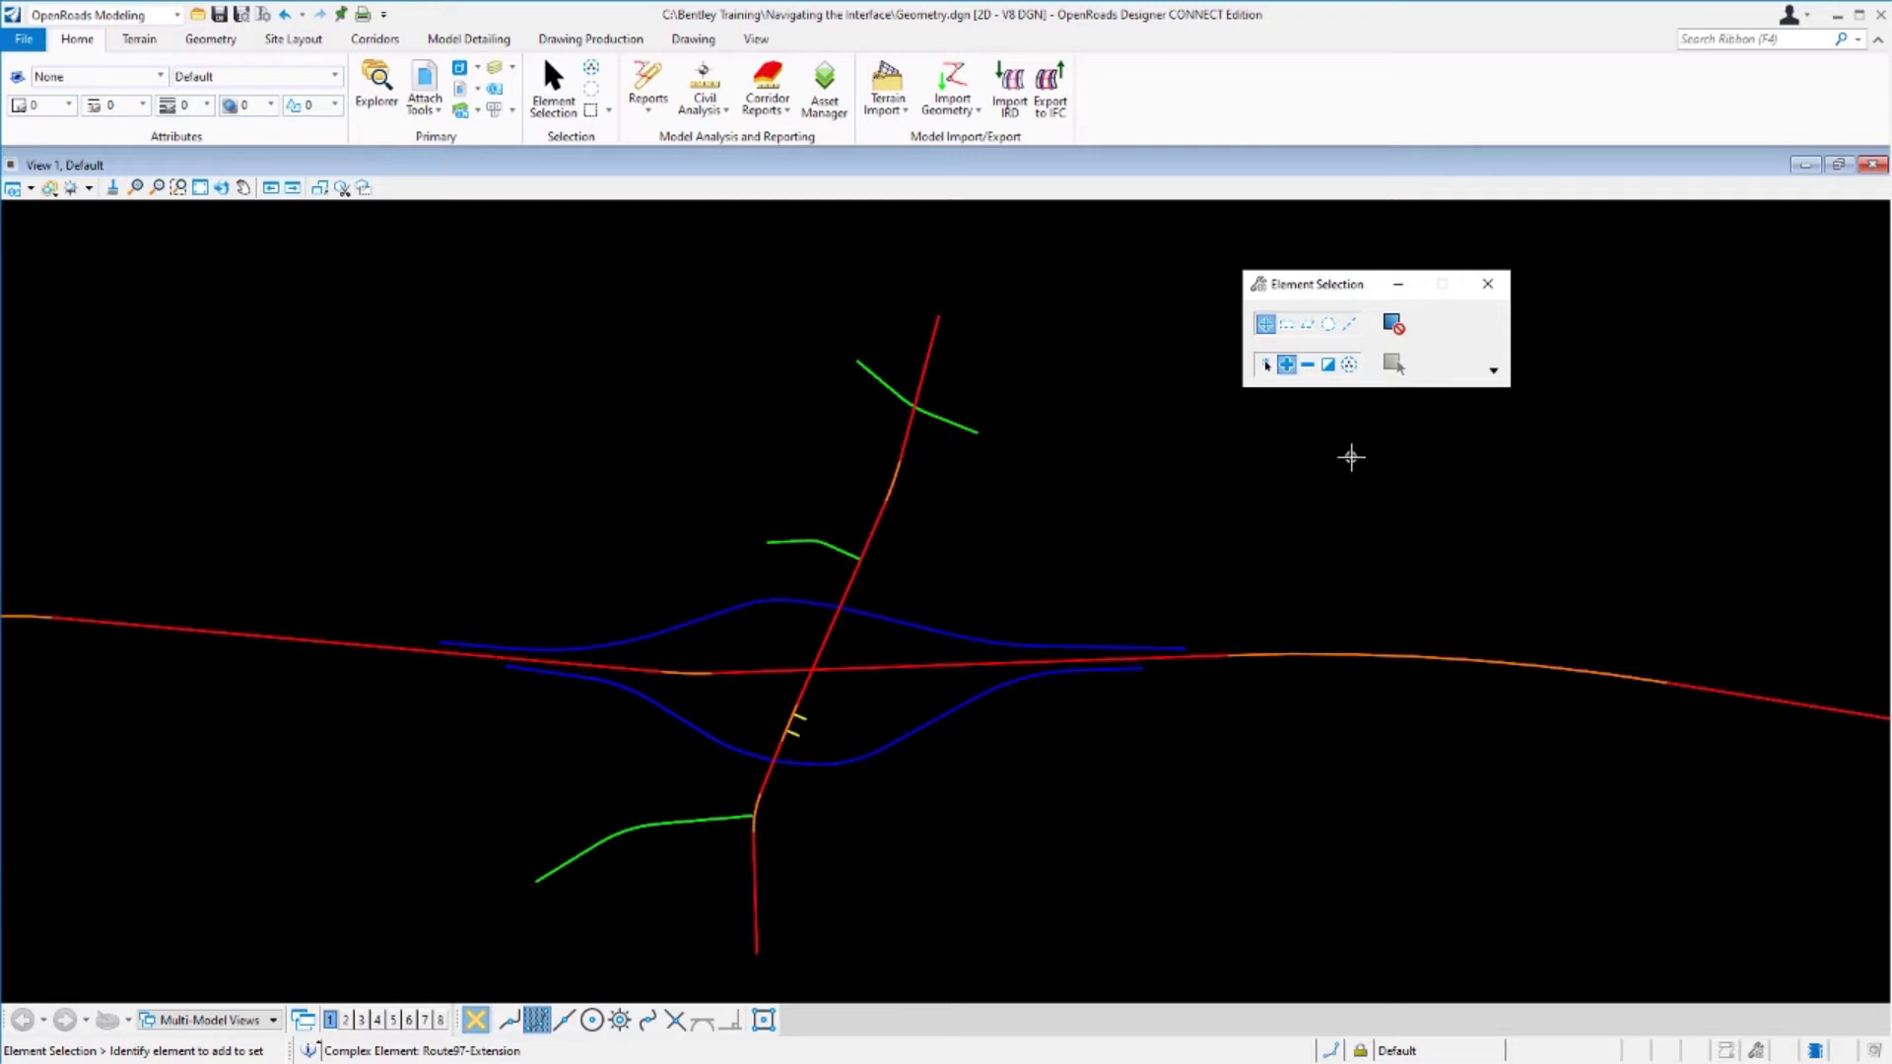
left_click(1349, 369)
left_click(1265, 367)
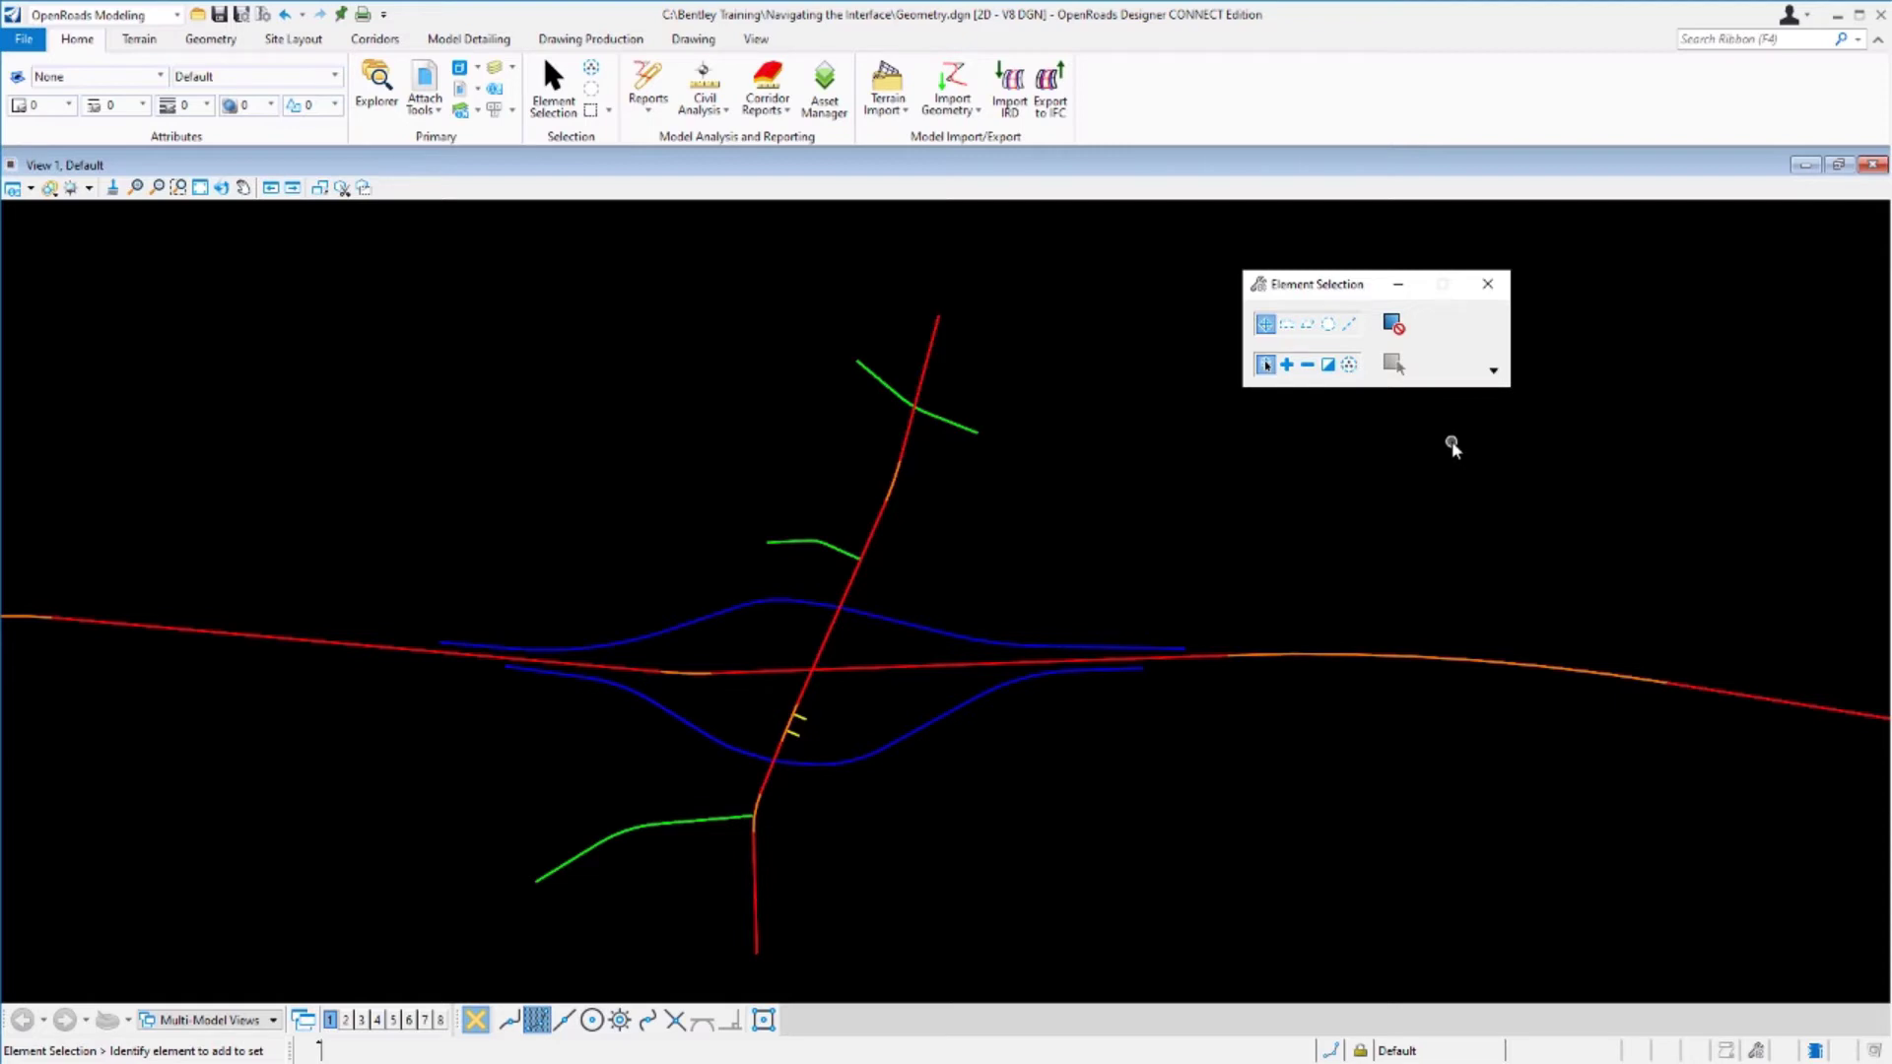
Check the attribute filters for element selection, and try an overlap window selection across the interchange alignments before clearing it.
left_click(1495, 371)
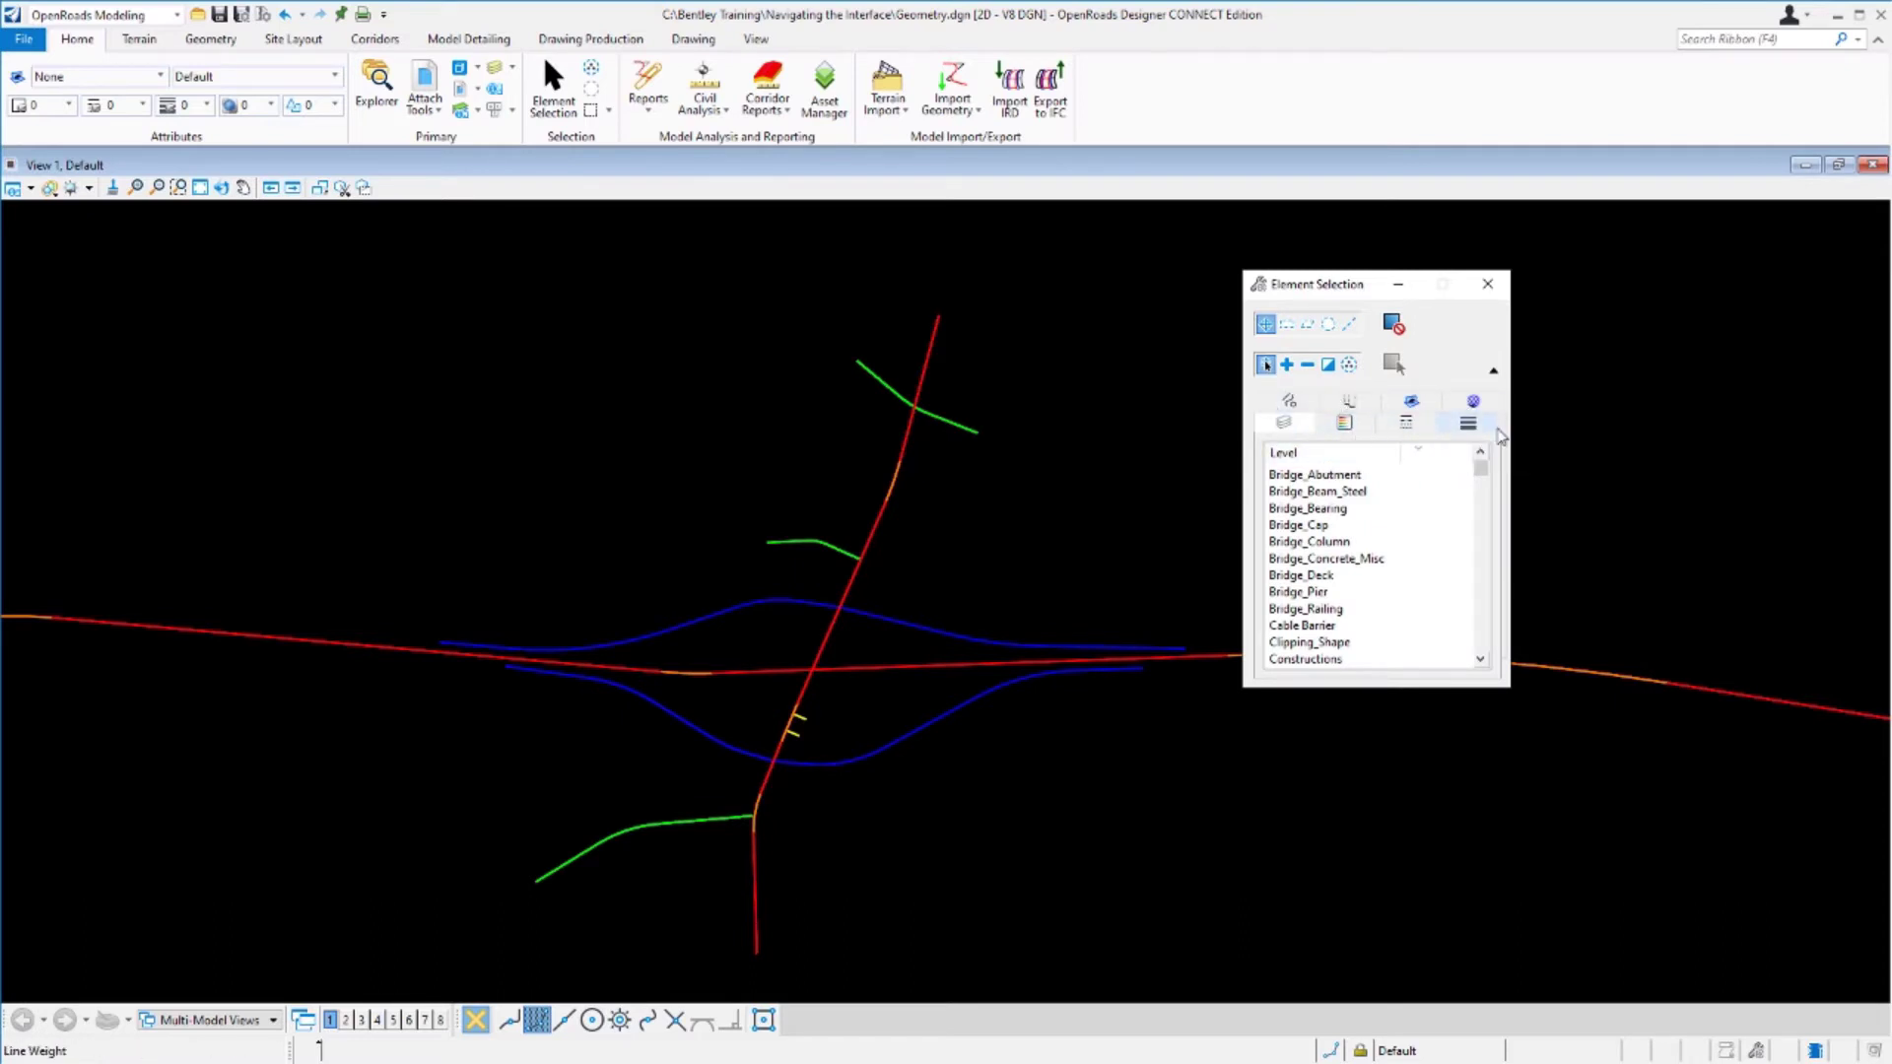
left_click(1494, 370)
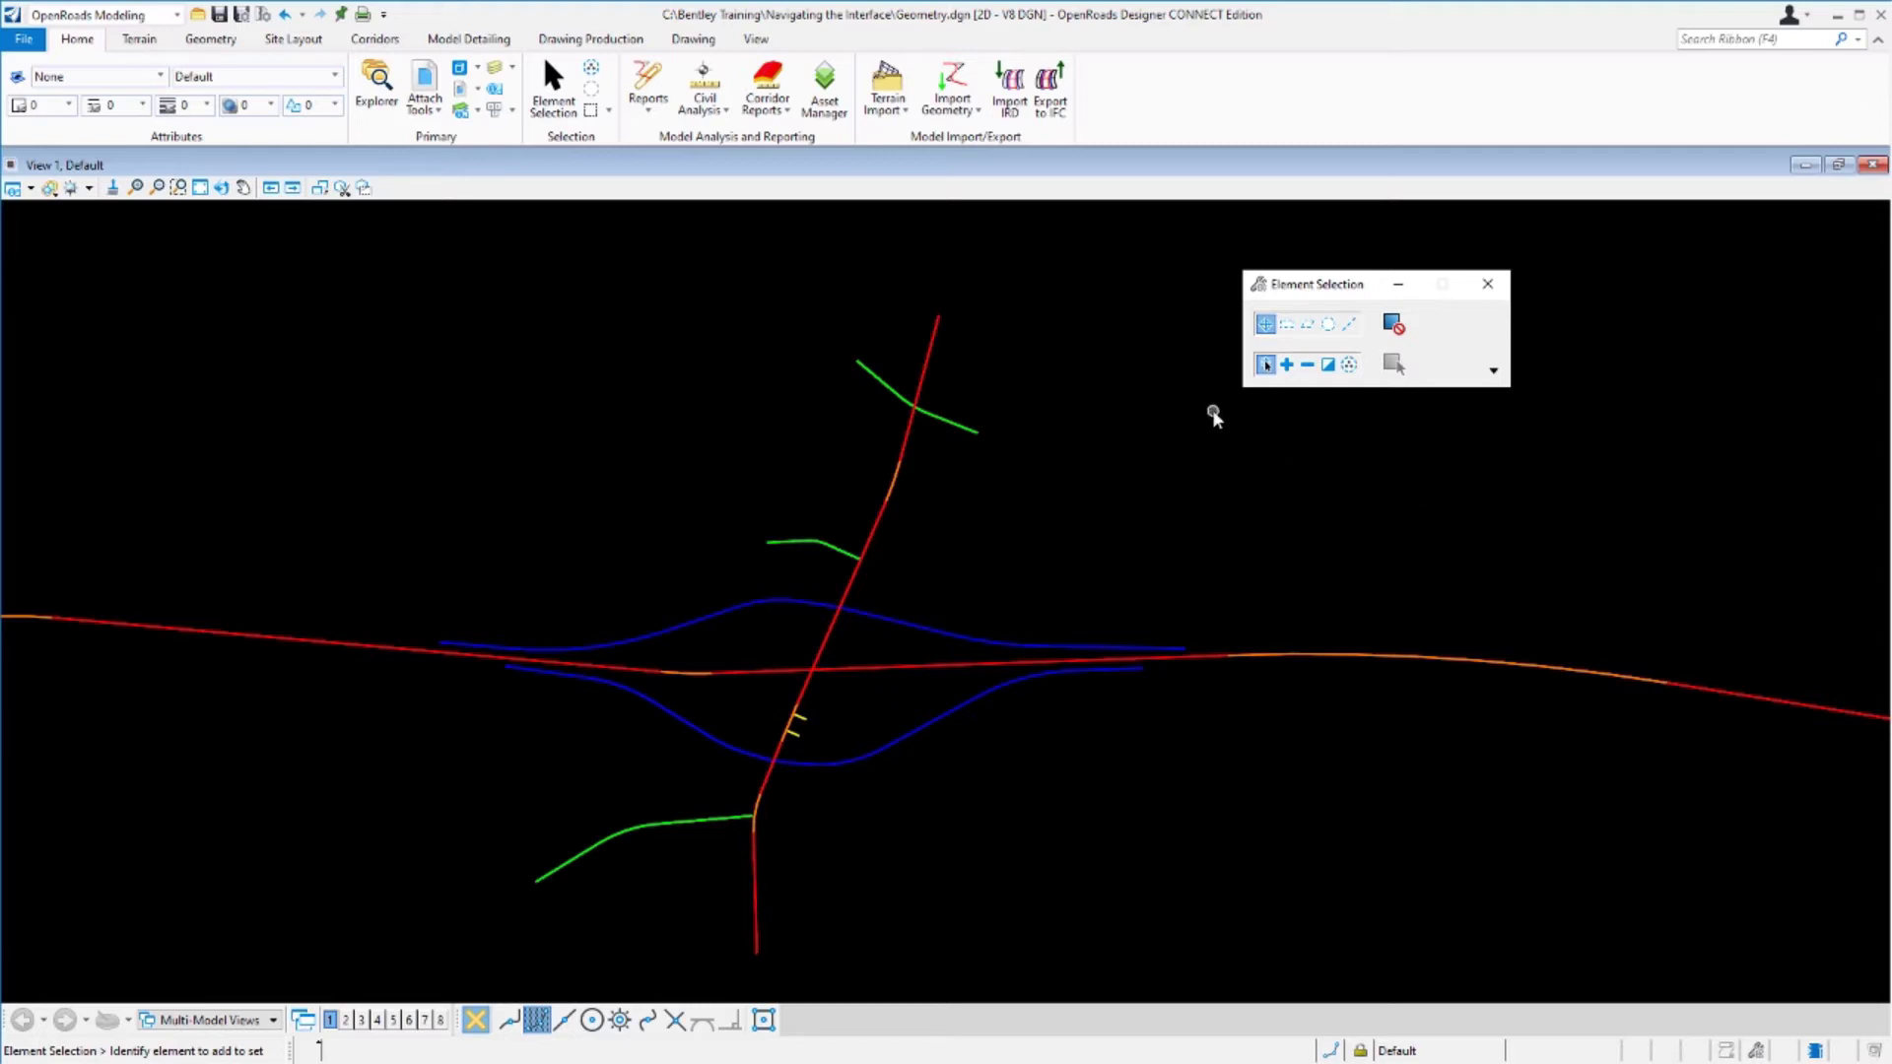
left_click_drag(1212, 412, 420, 939)
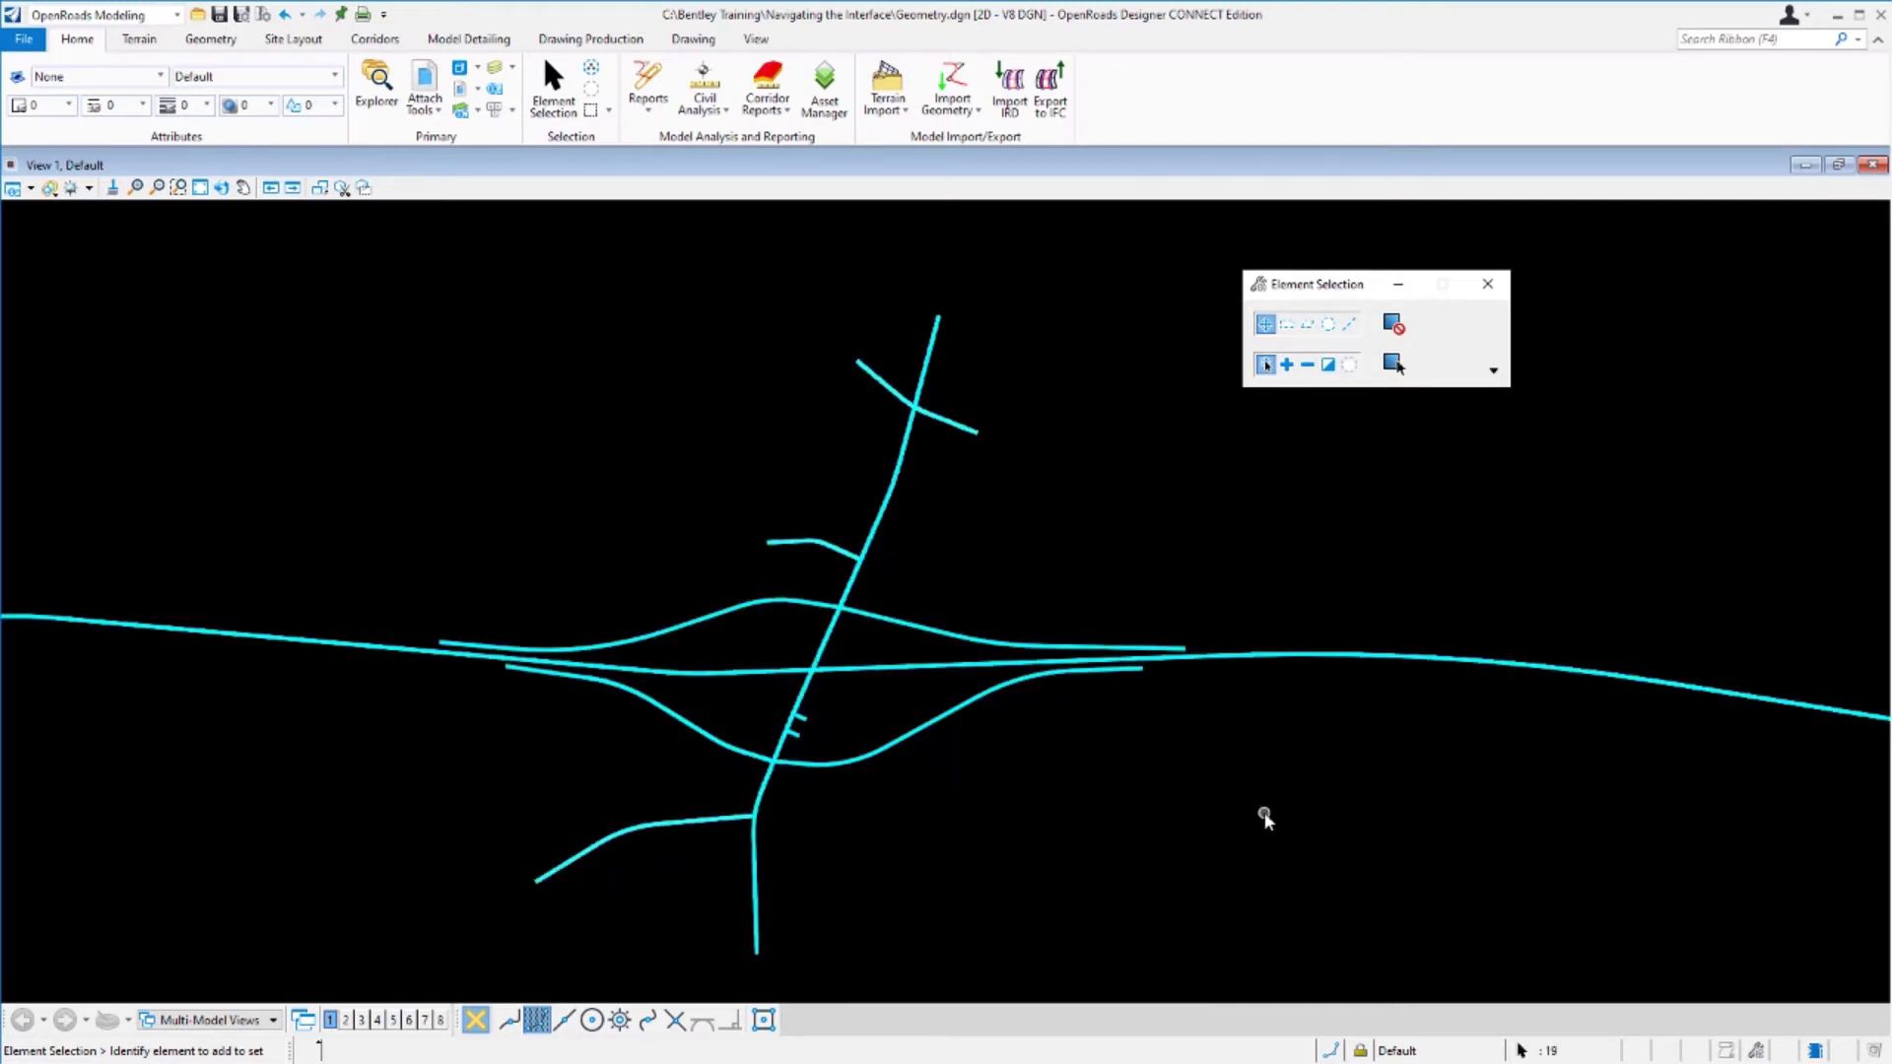
left_click(1266, 818)
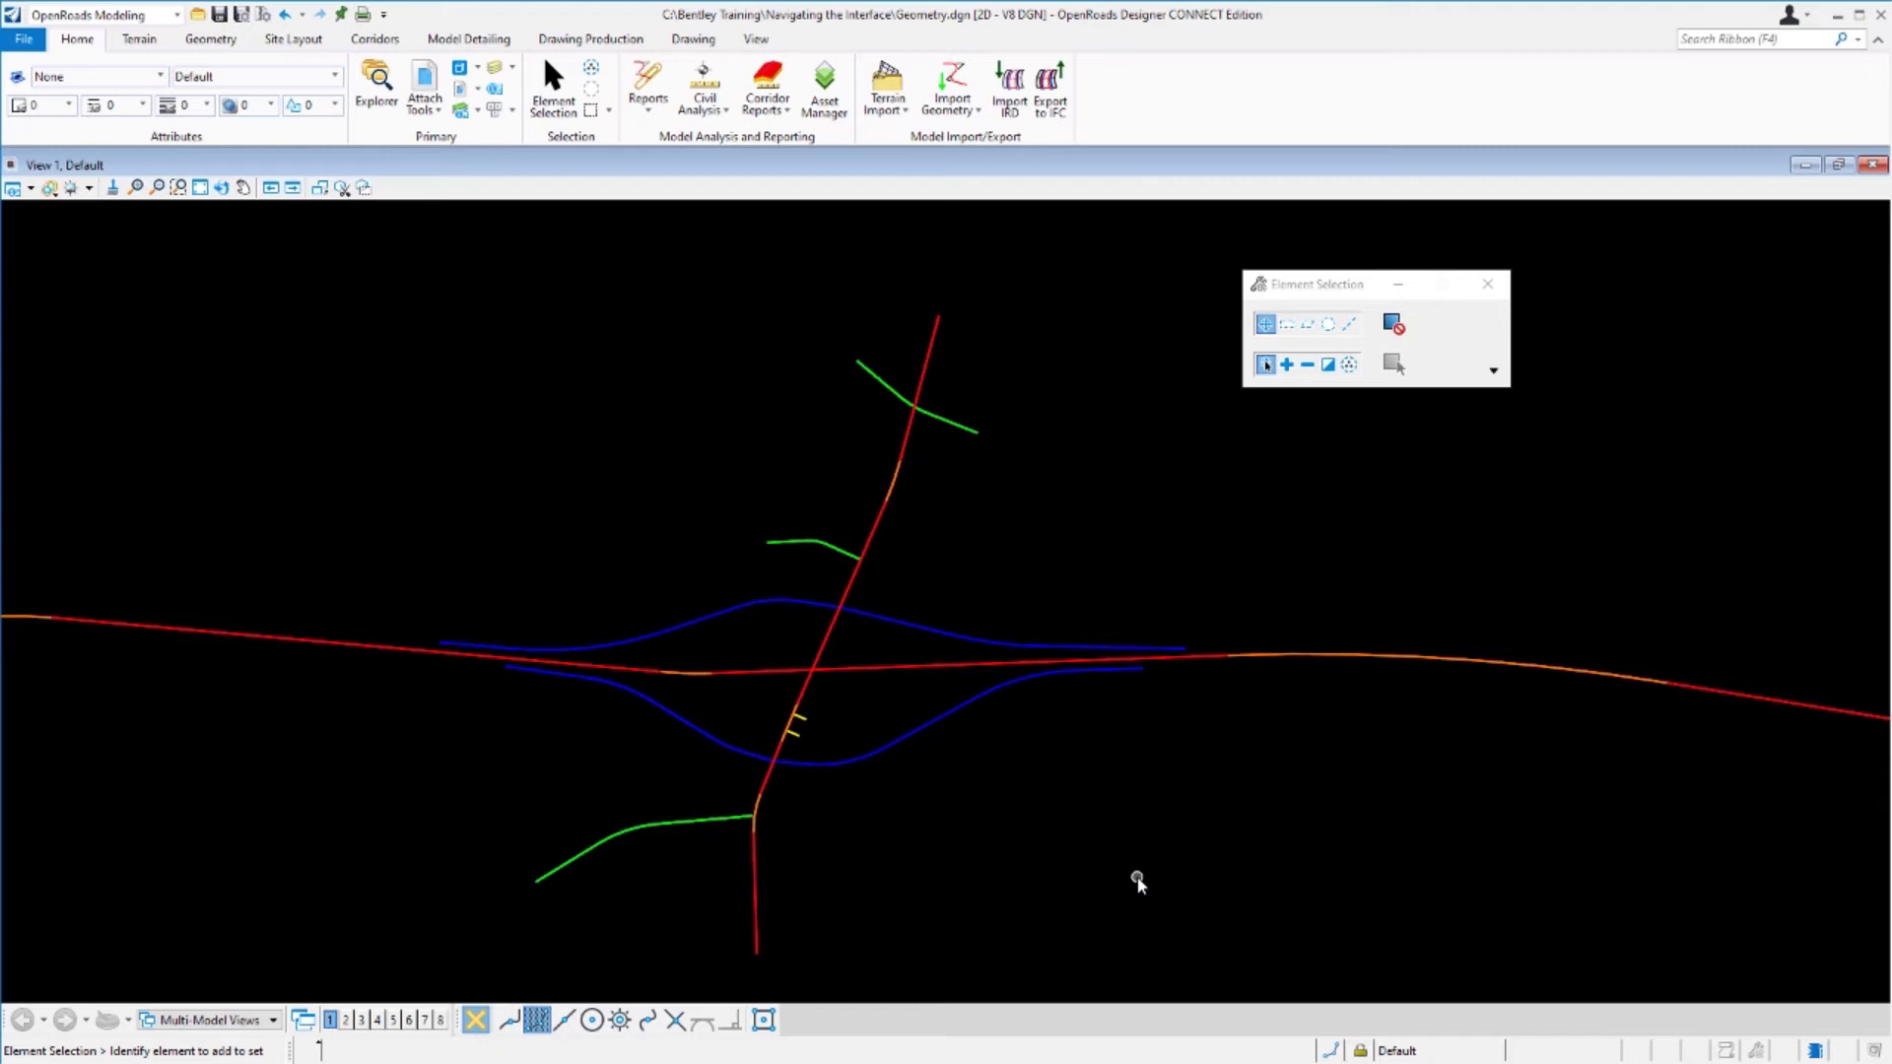
Select the LondonRd alignment to view its bearing, length and station manipulators, and deselect it.
left_click(557, 87)
mouse_move(872, 535)
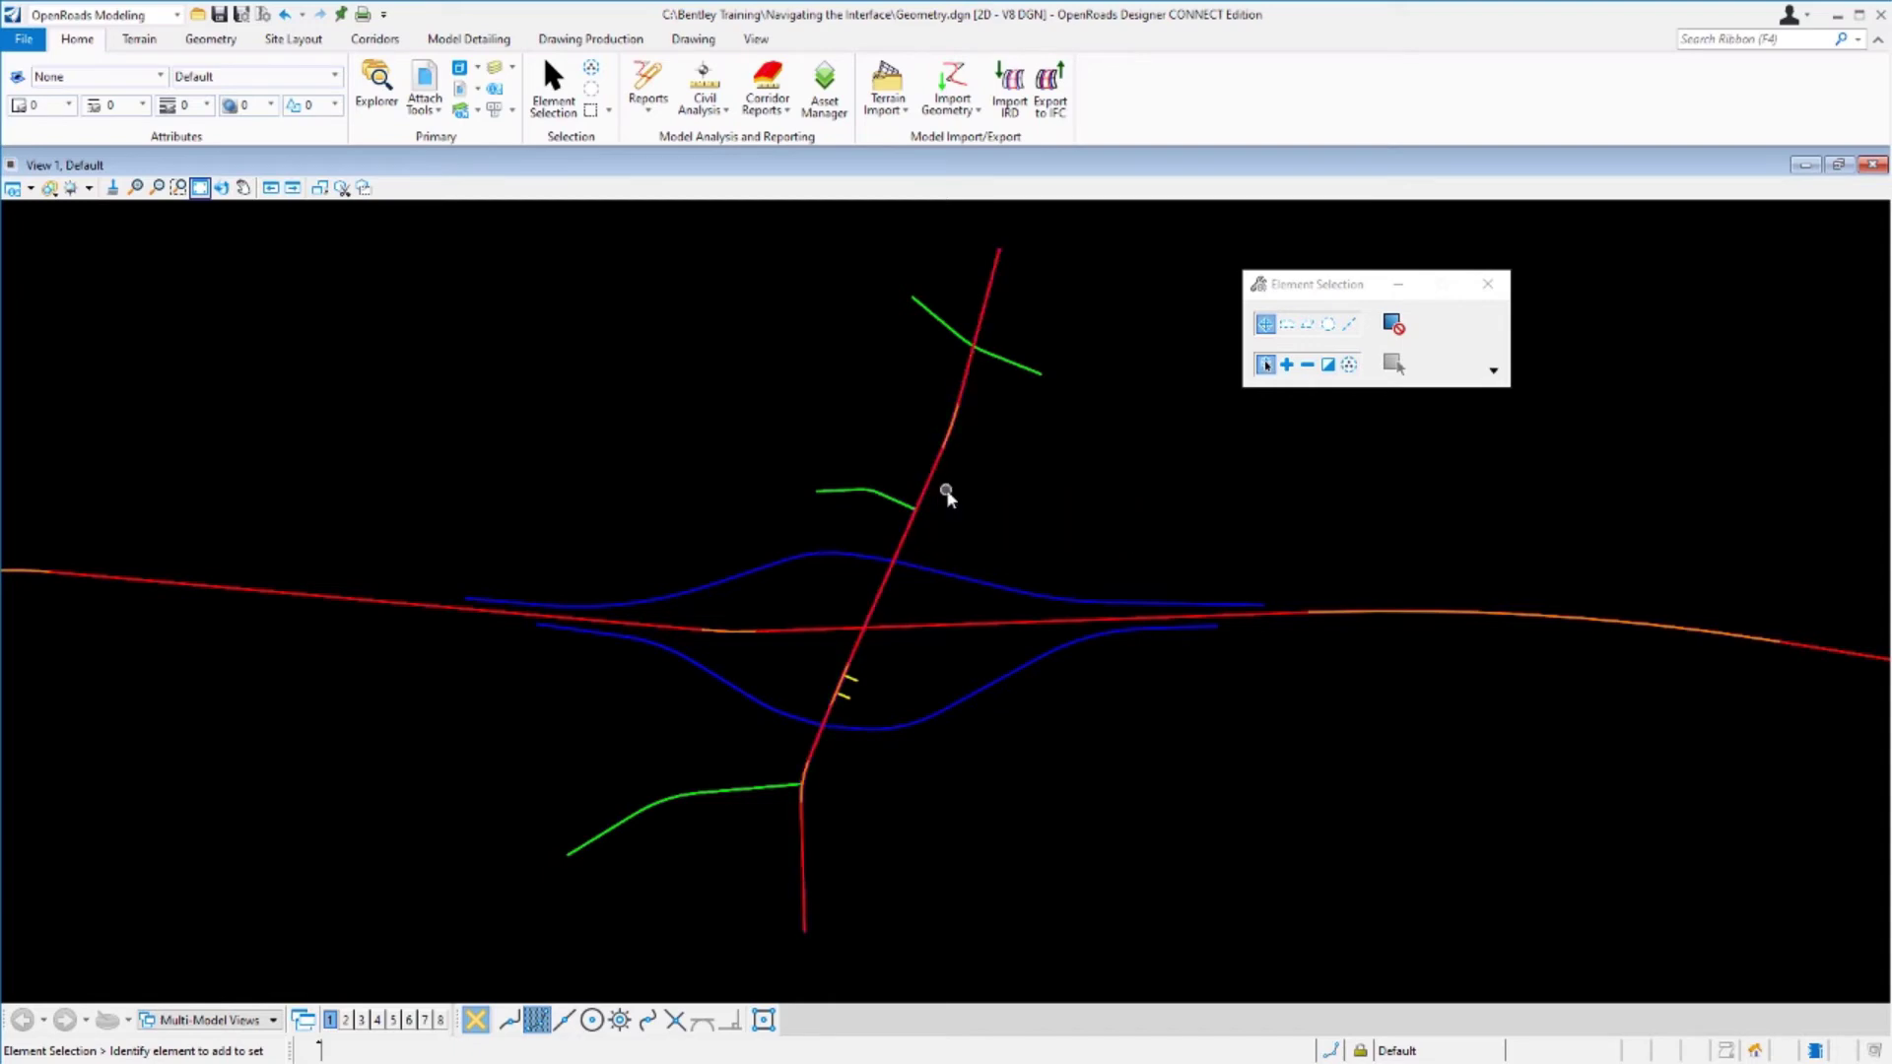
left_click(937, 483)
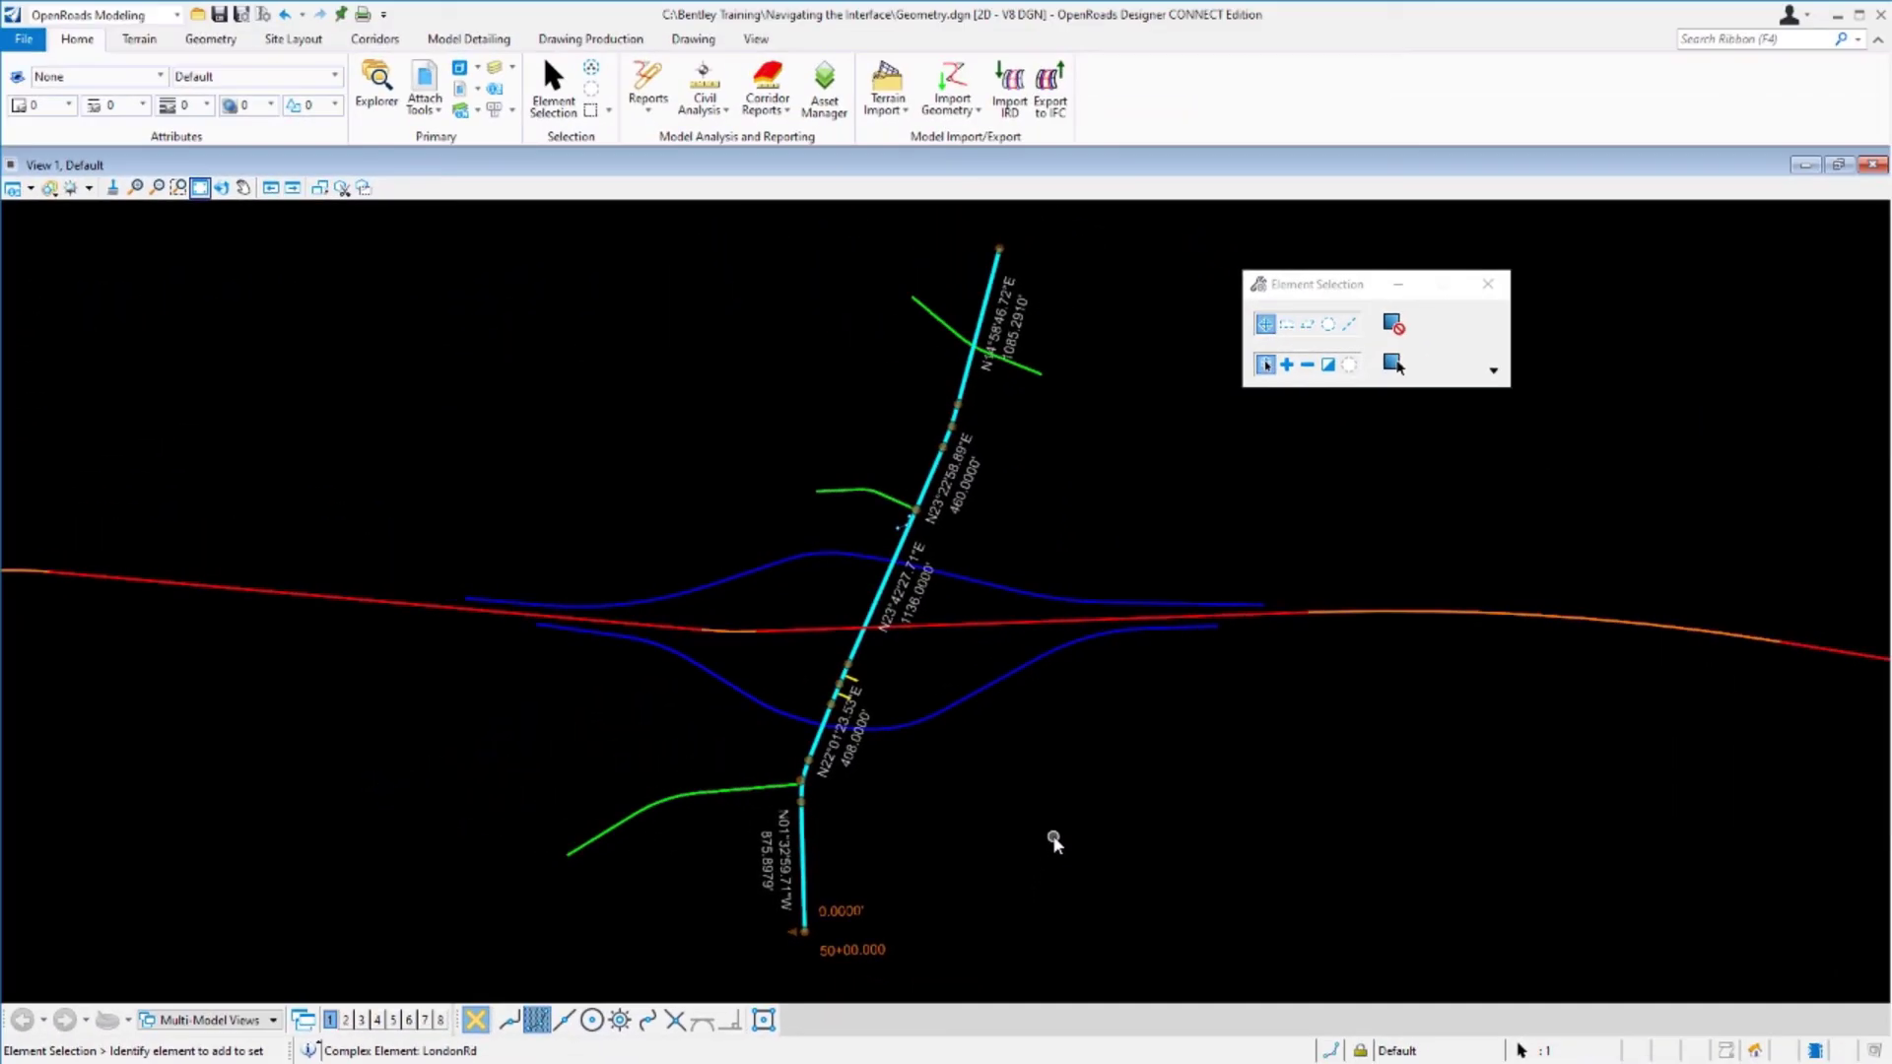
left_click(1124, 477)
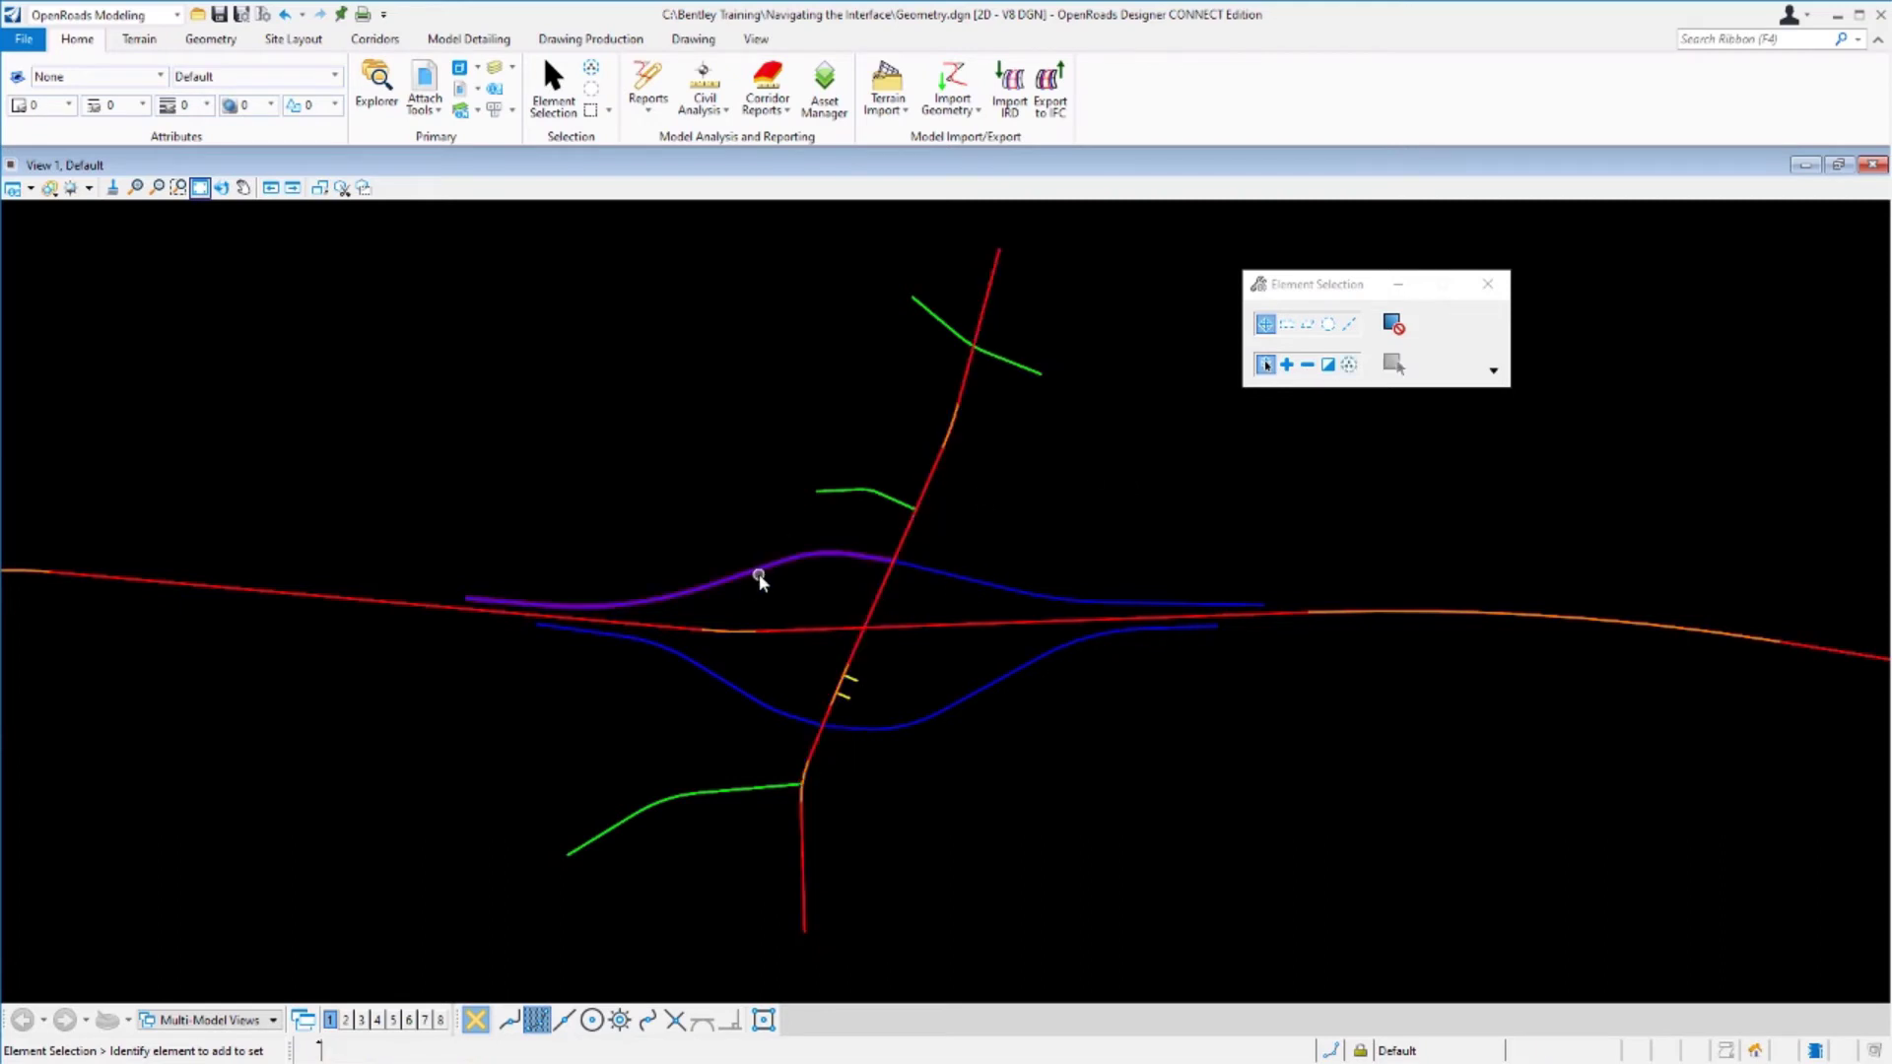
Select RampB and open its 2810.0000' radius value for editing, leaving it without entering a value.
scroll(802, 575, "up", 3)
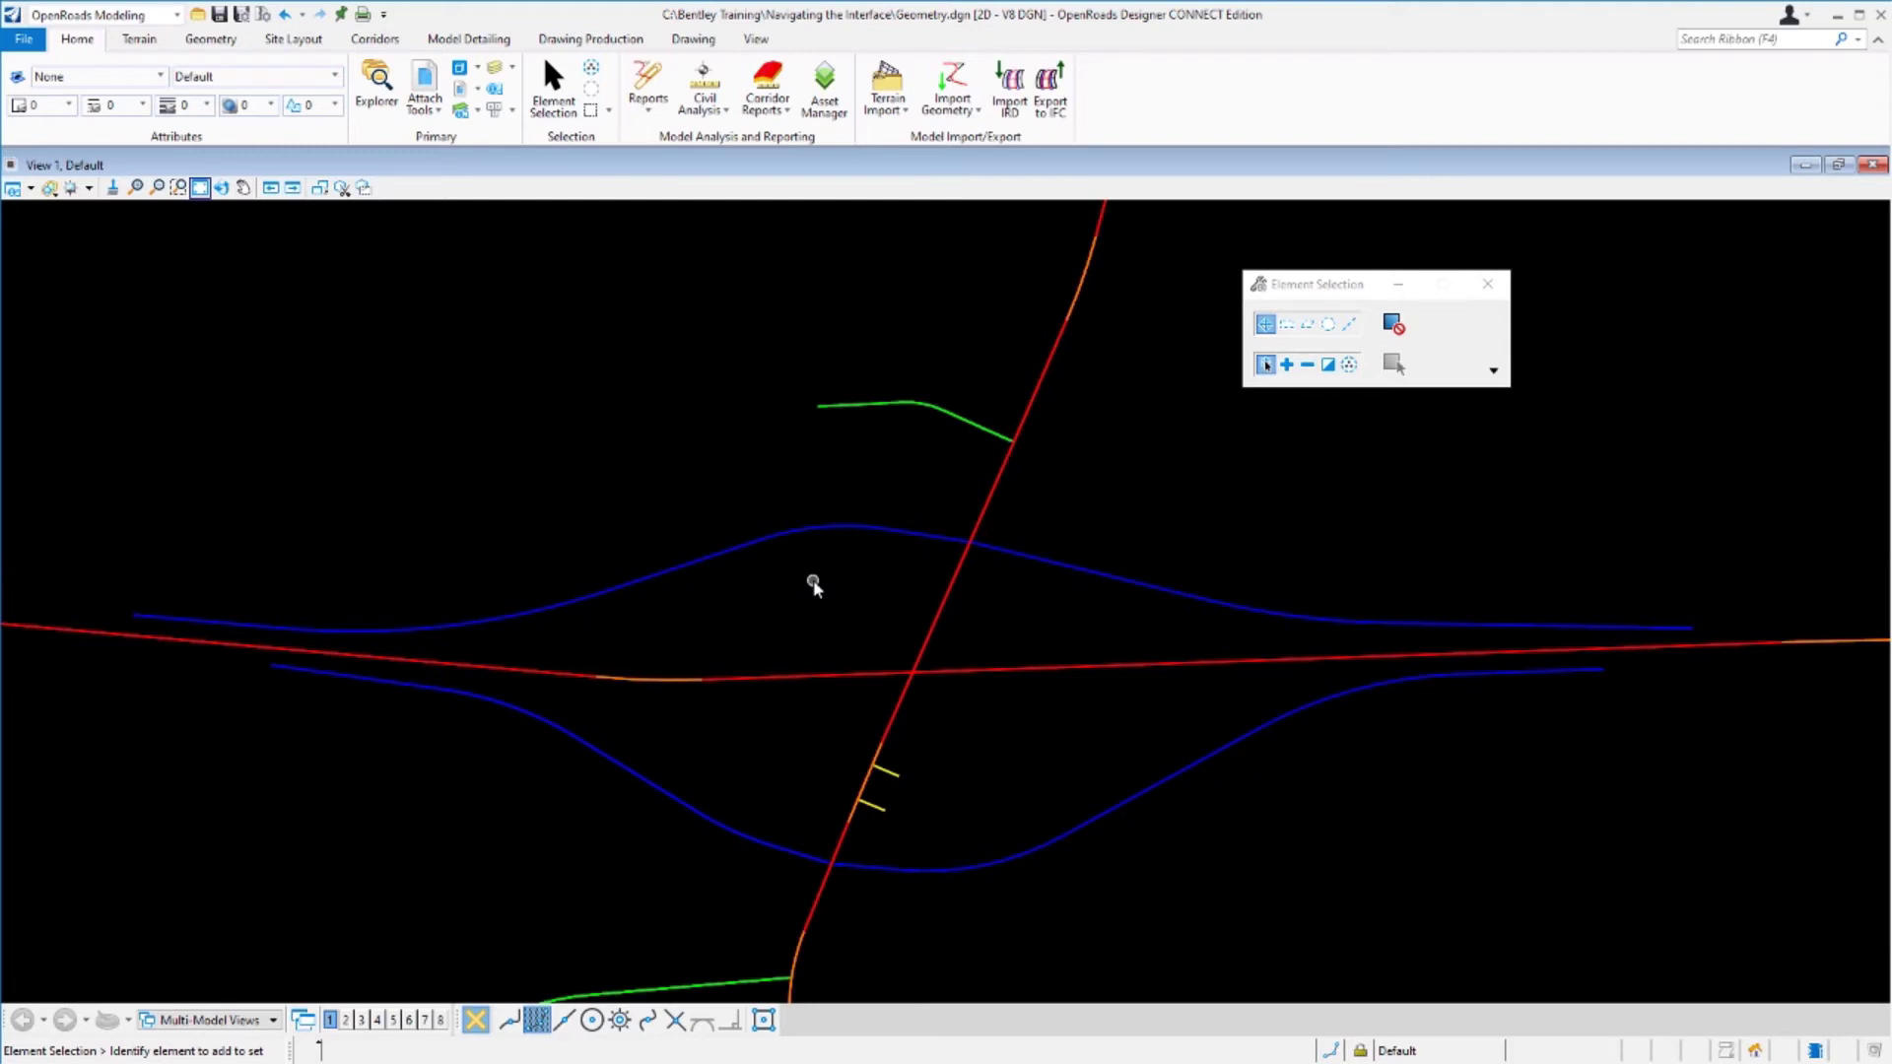
left_click(658, 582)
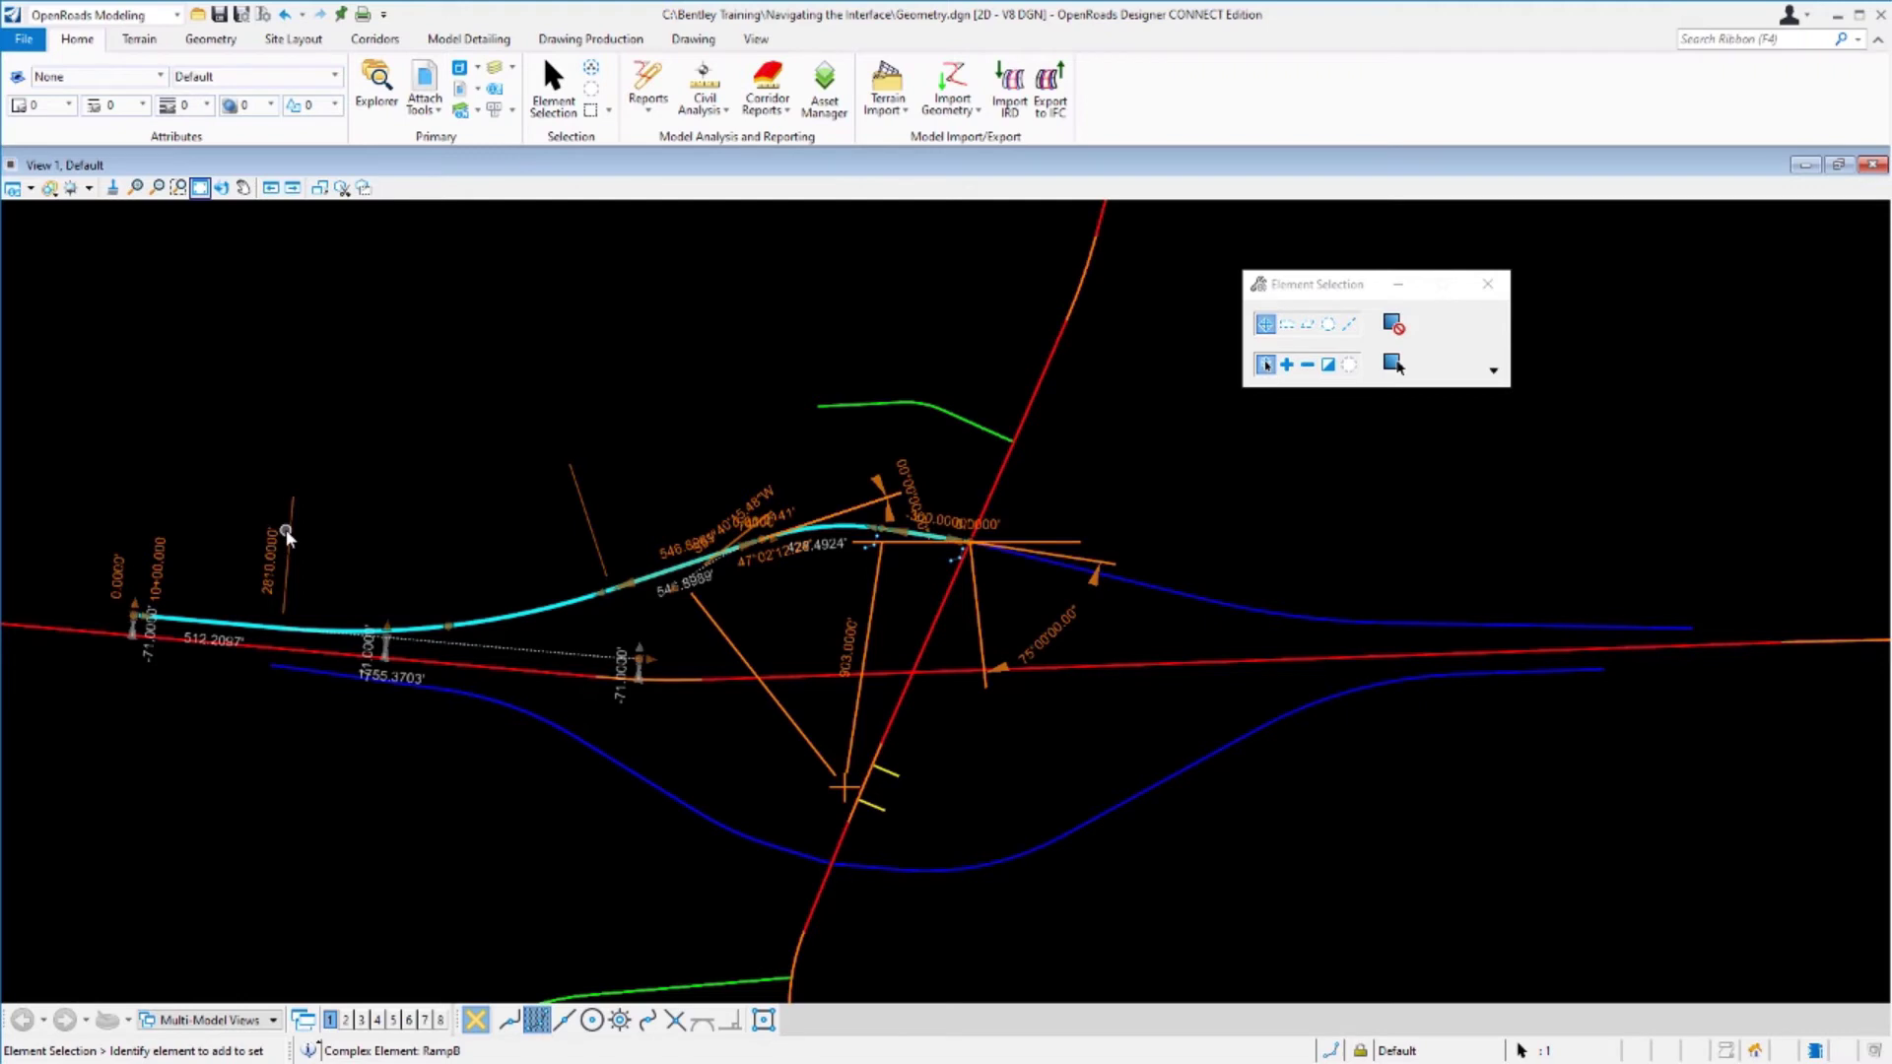
left_click(272, 573)
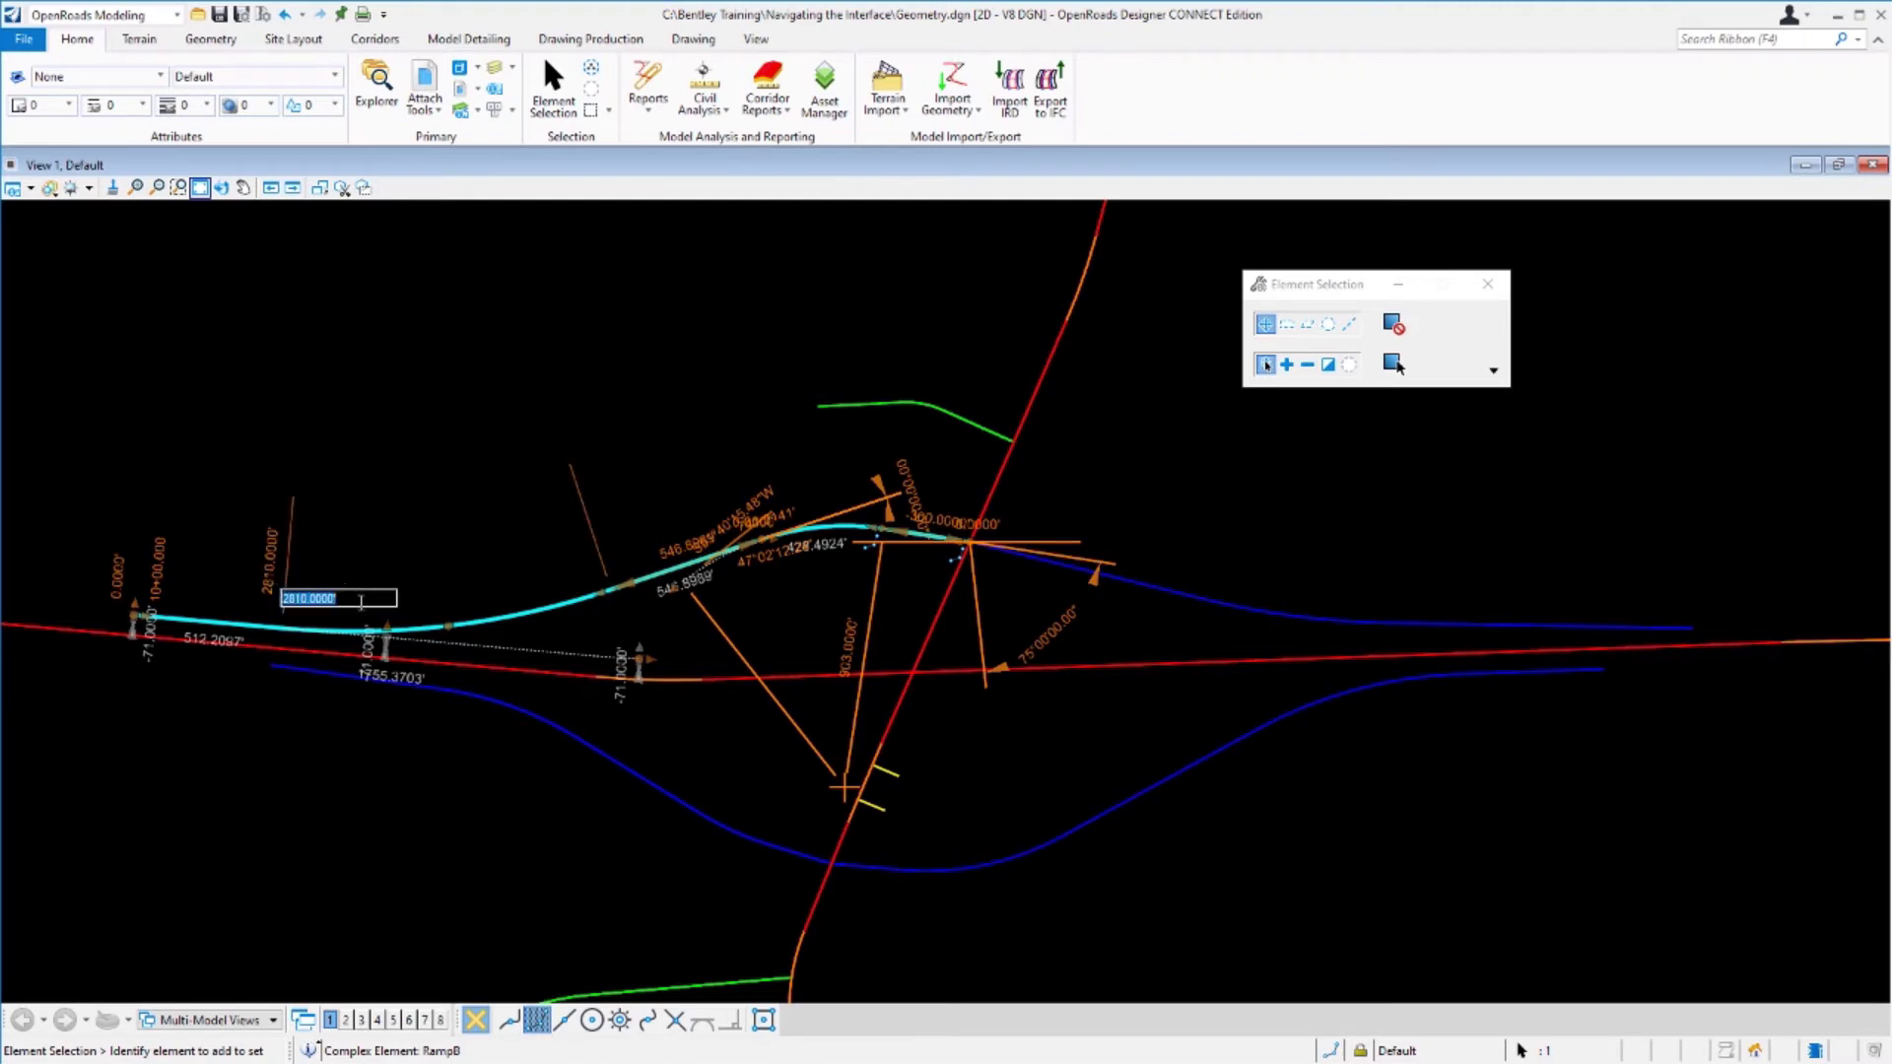
left_click(389, 536)
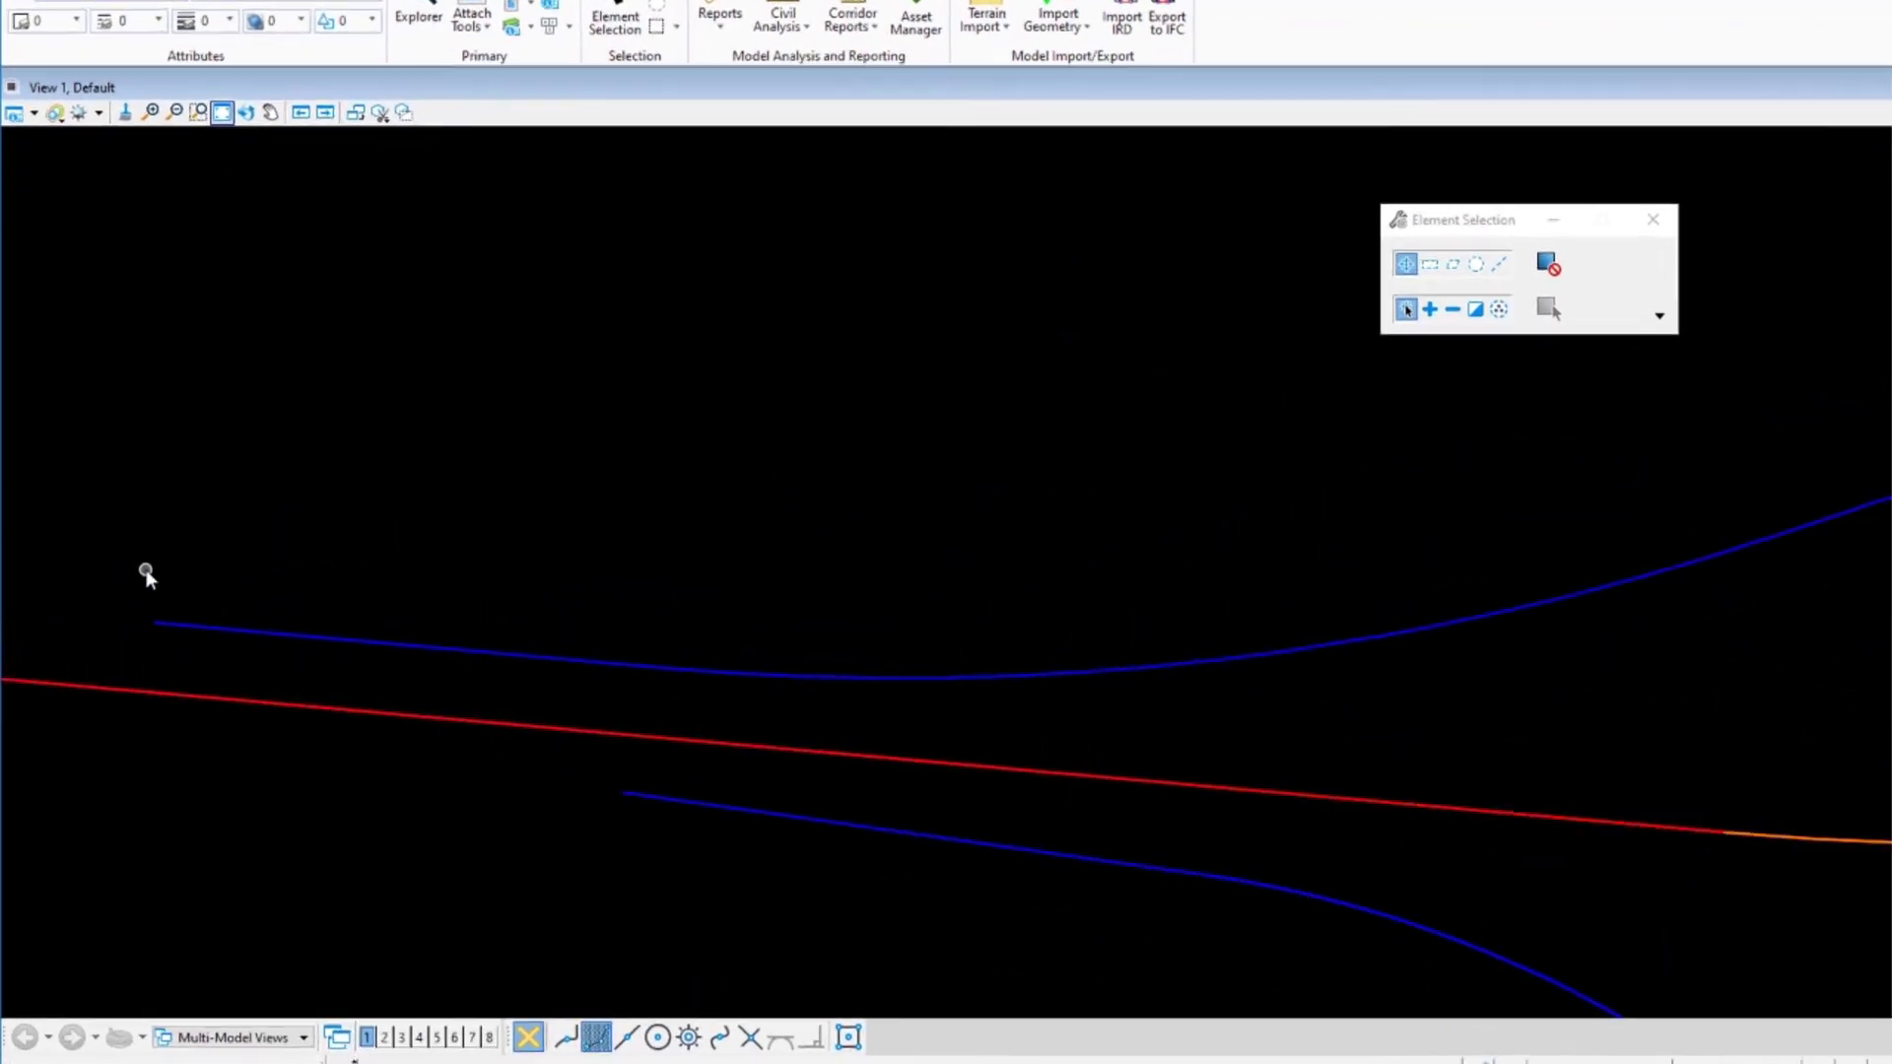
Reselect RampB to examine the station, offset and length manipulators at its start, and clear the selection.
left_click(298, 552)
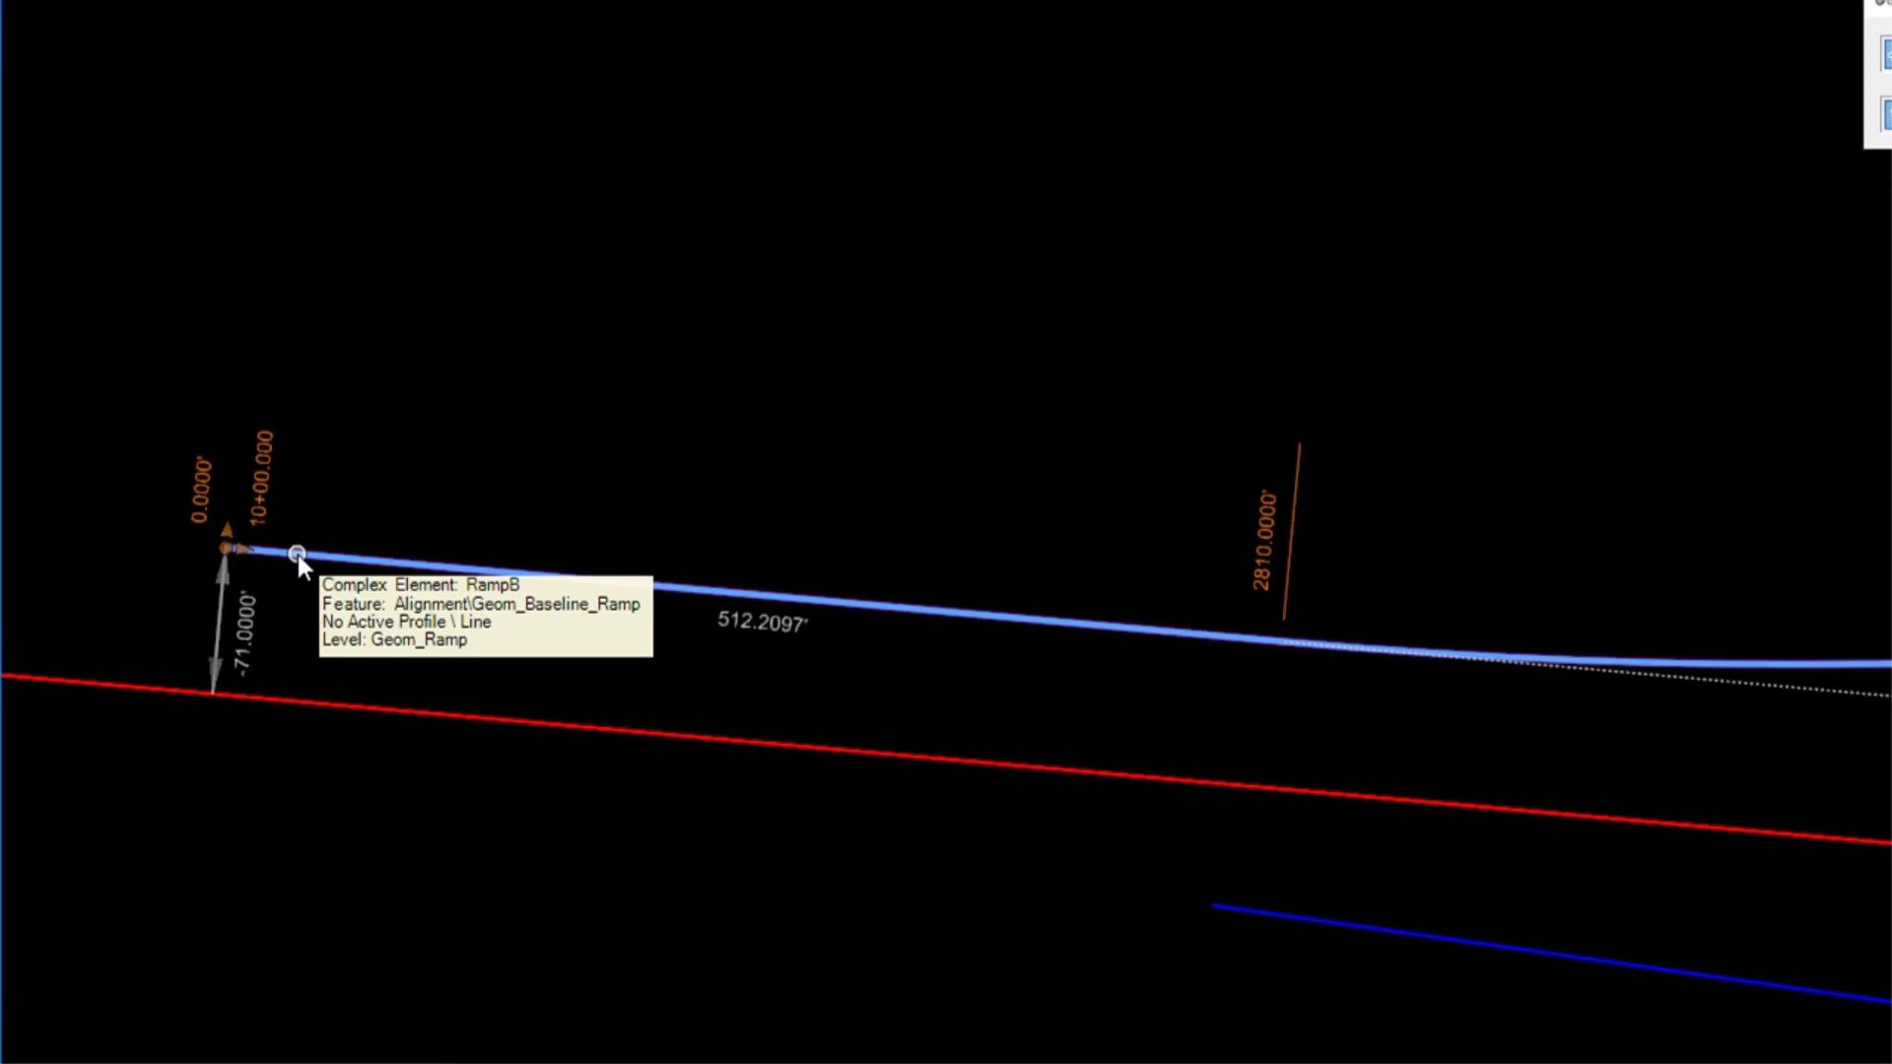
left_click(249, 558)
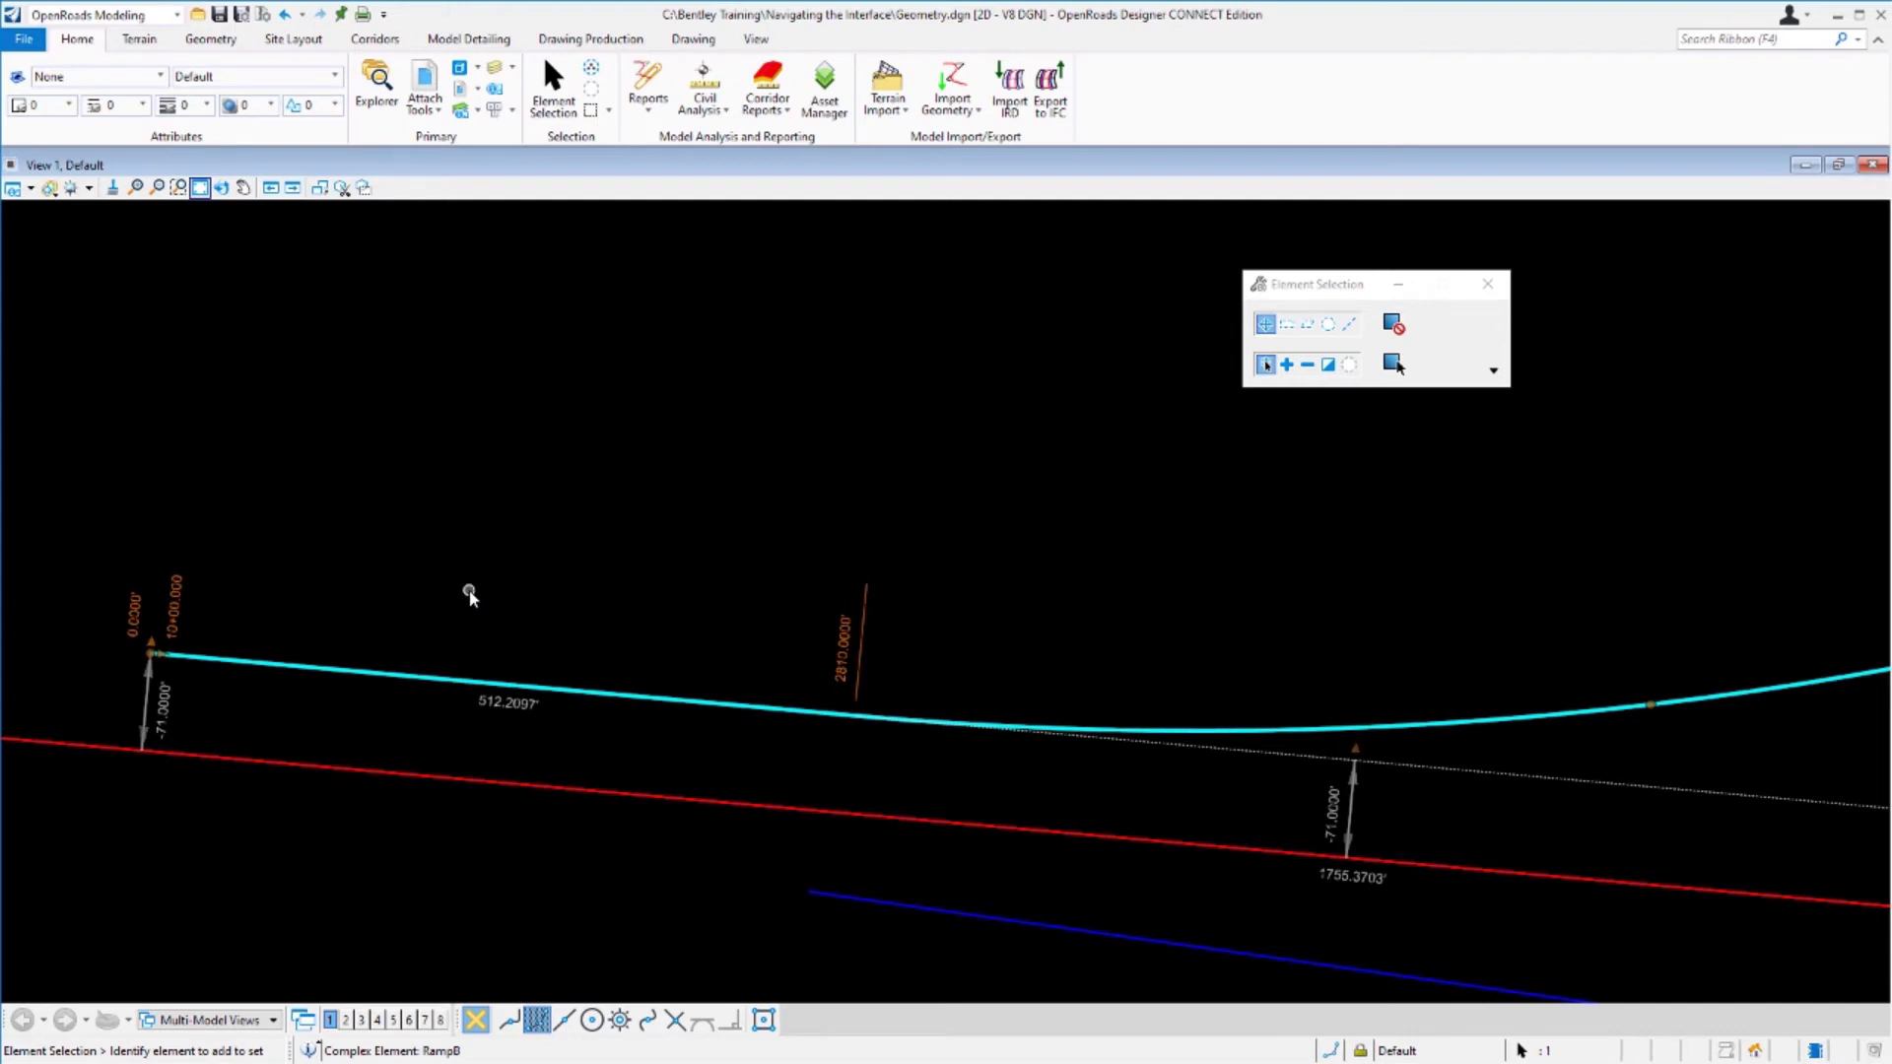
left_click(469, 594)
Select RampD and examine the manipulators around the curve and tangent at its end beside Route 97.
scroll(488, 561, "down", 5)
scroll(507, 540, "down", 2)
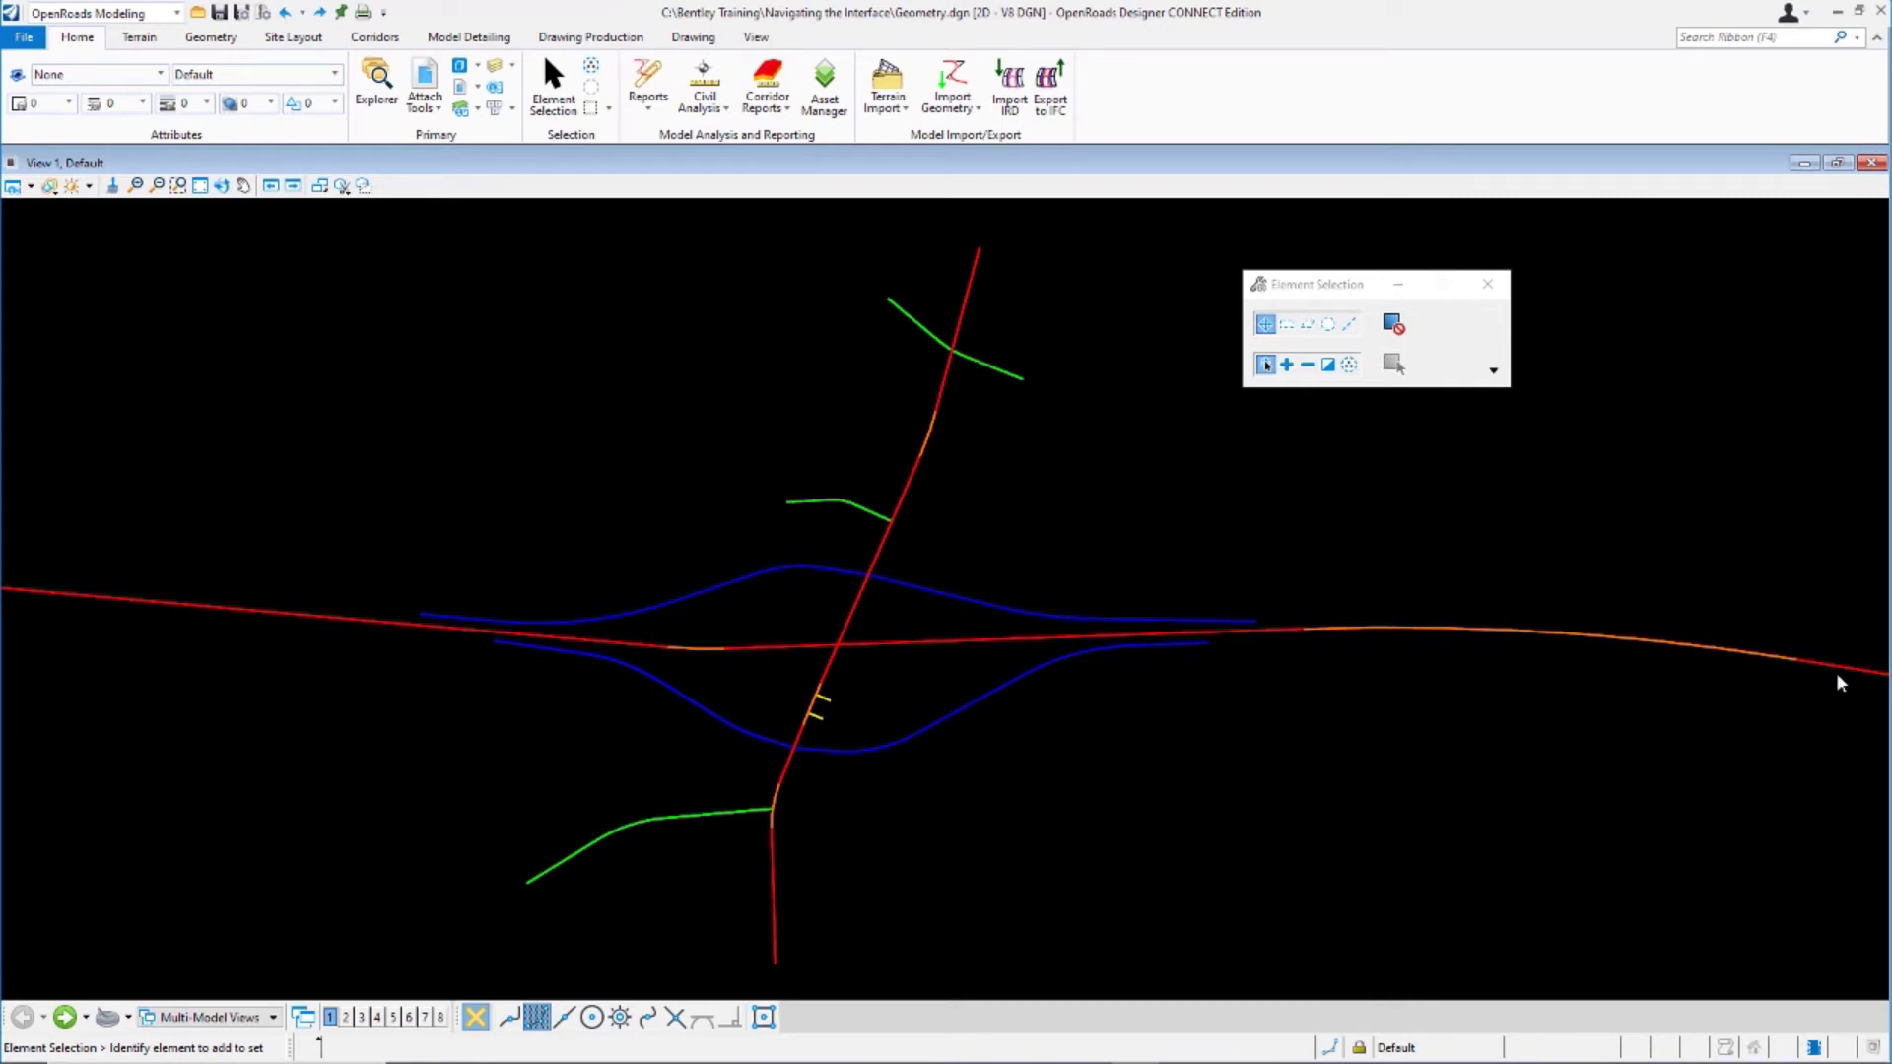
left_click(1022, 682)
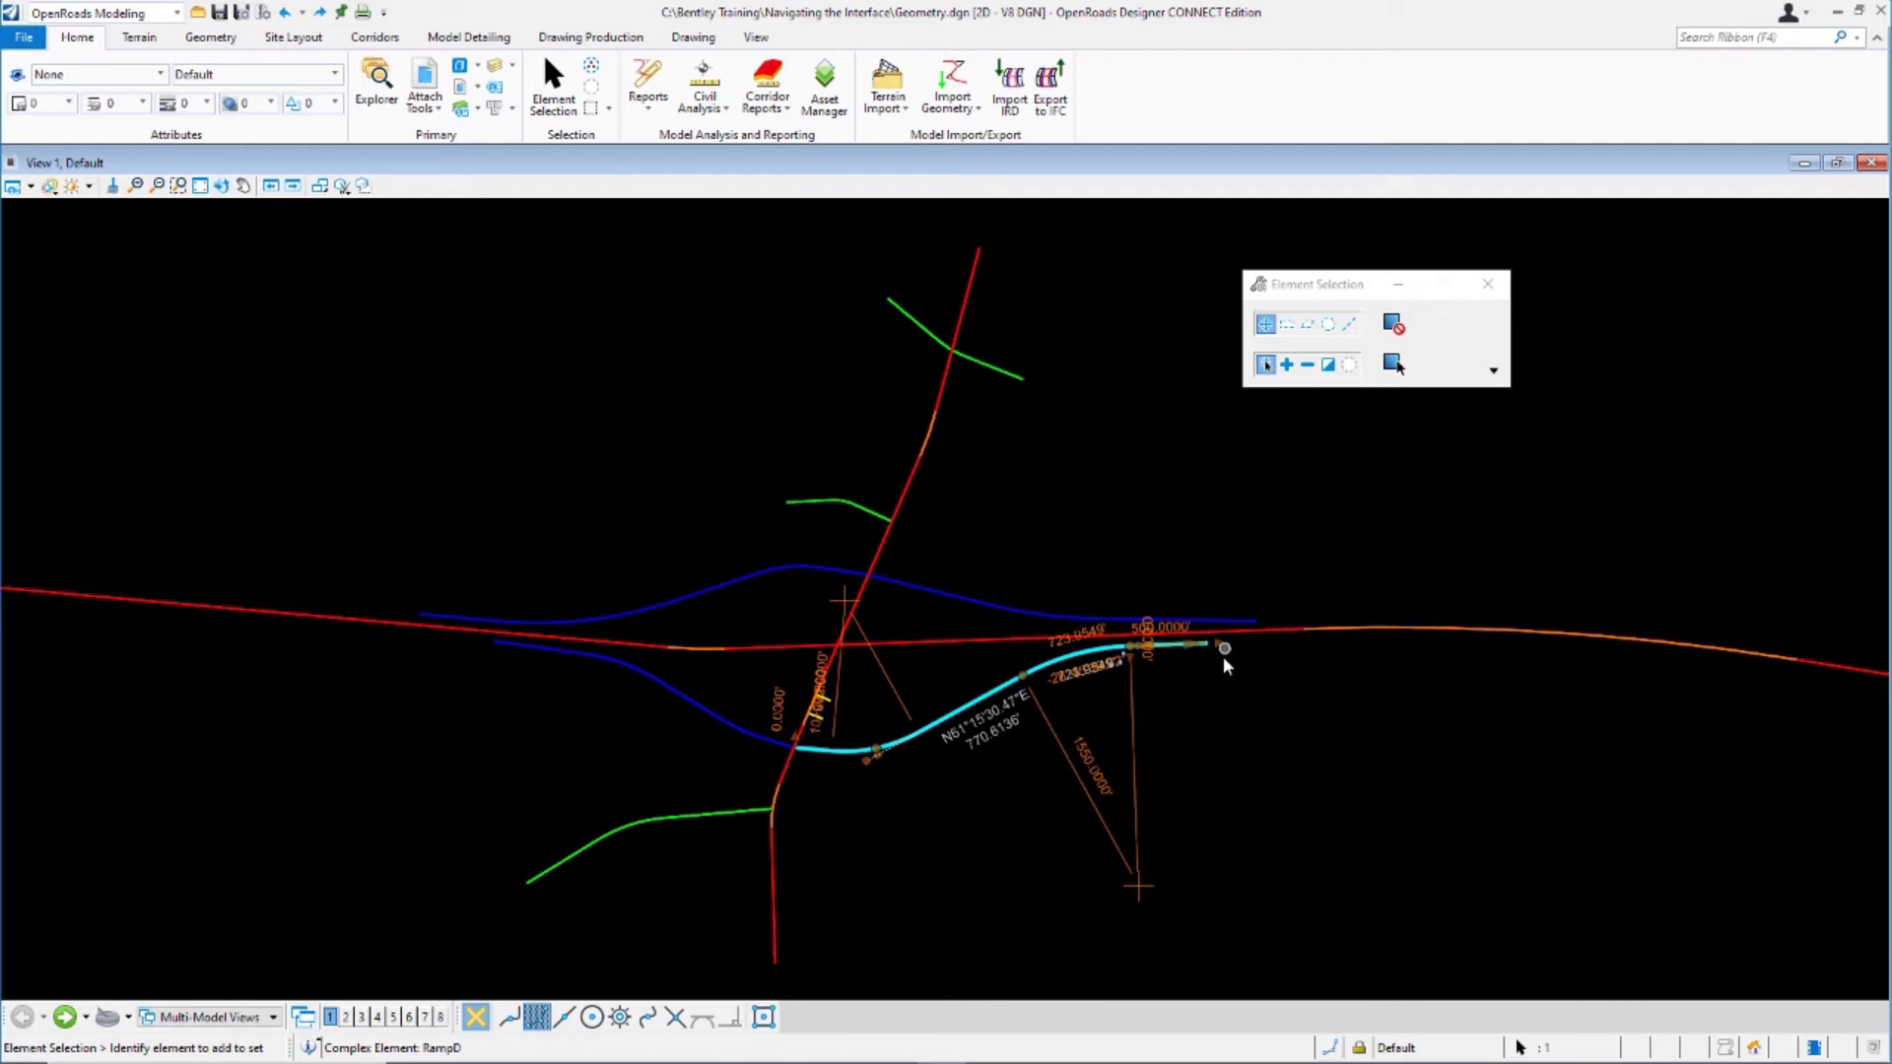
scroll(1239, 647, "up", 4)
scroll(1192, 678, "up", 1)
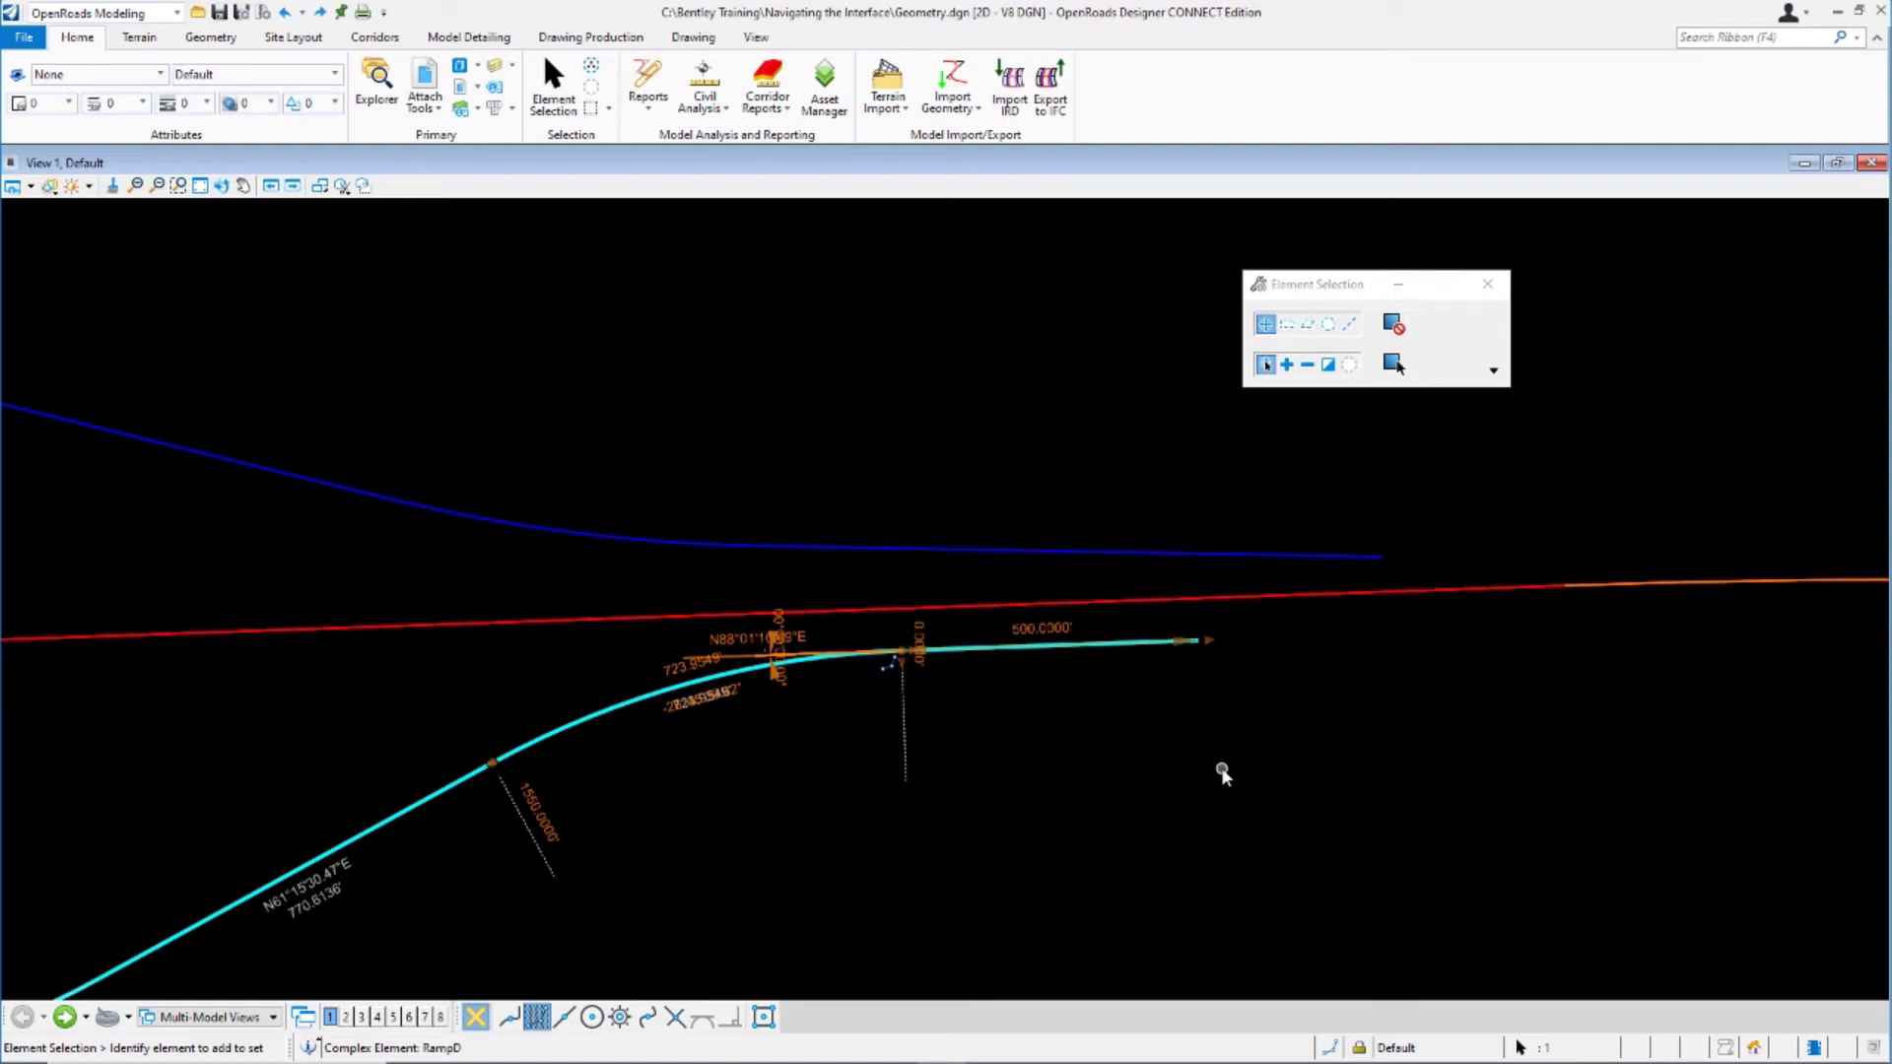
Open the user preferences at the View Options - Civil category to reach the manipulator settings.
left_click(22, 40)
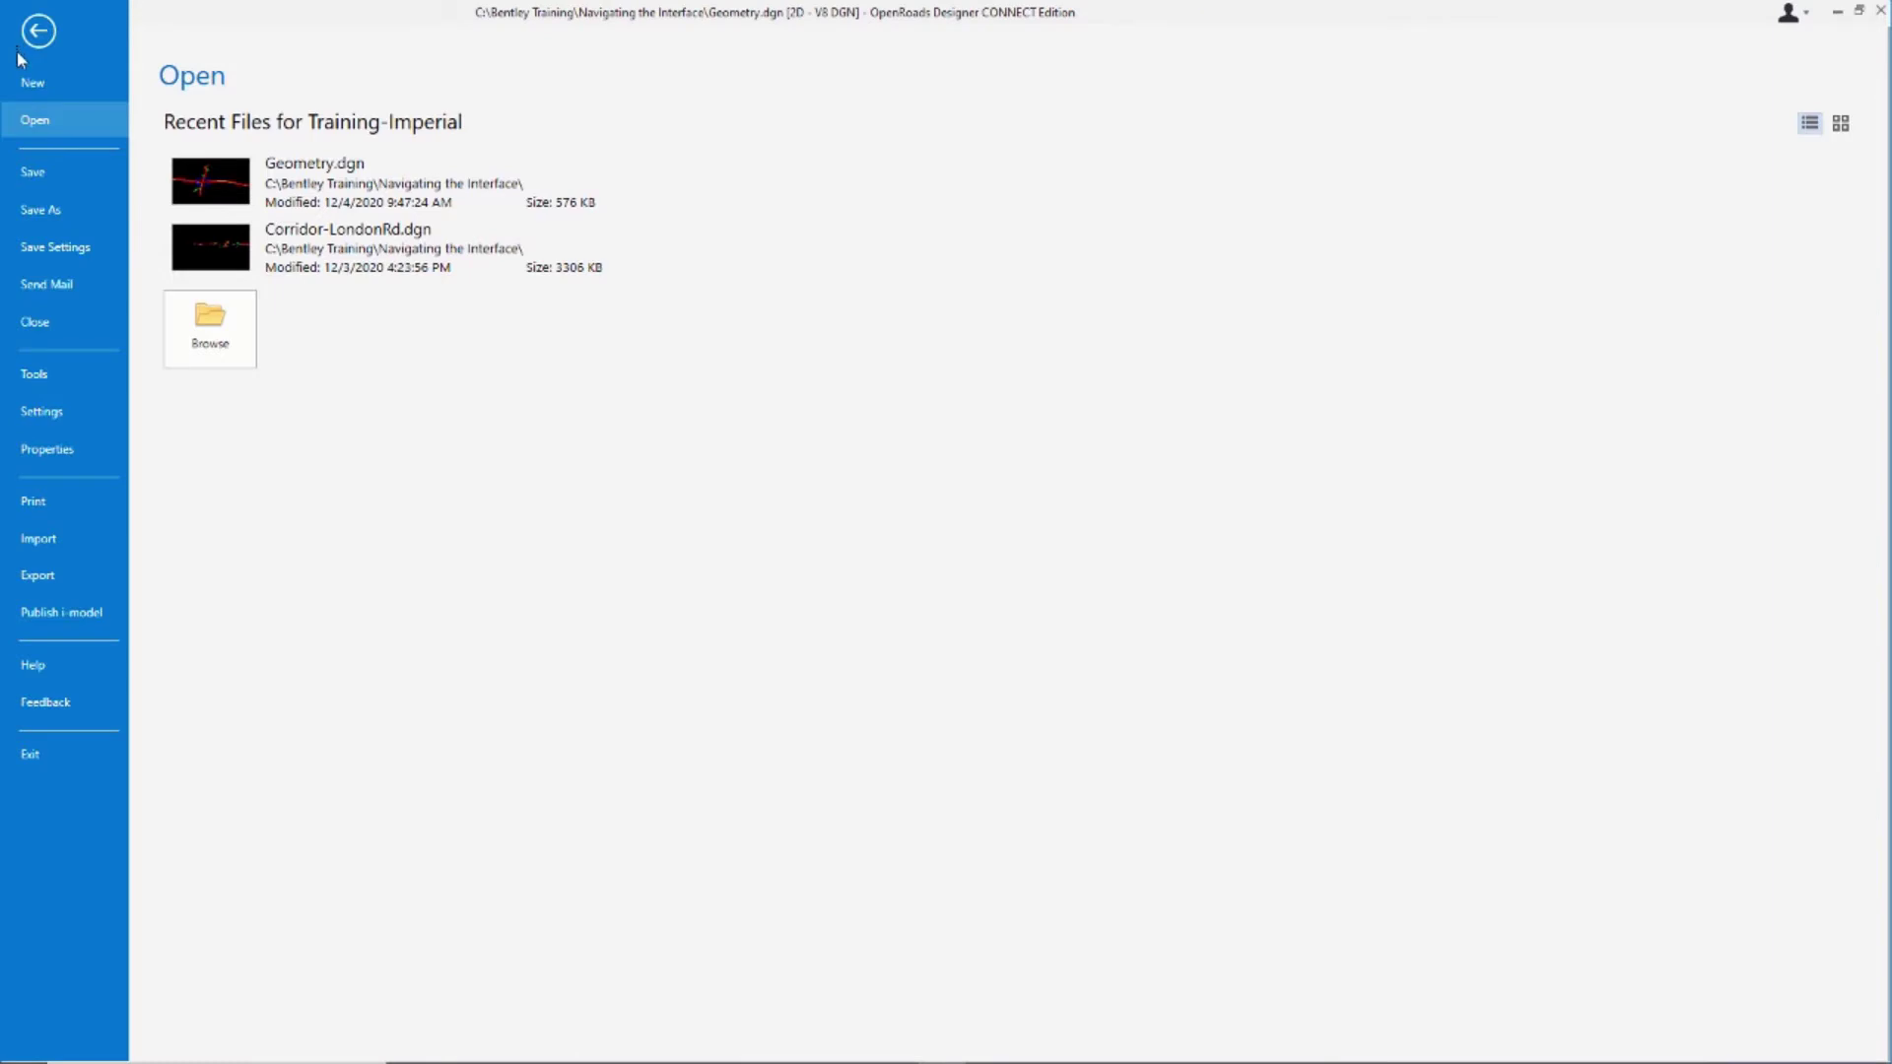
left_click(32, 414)
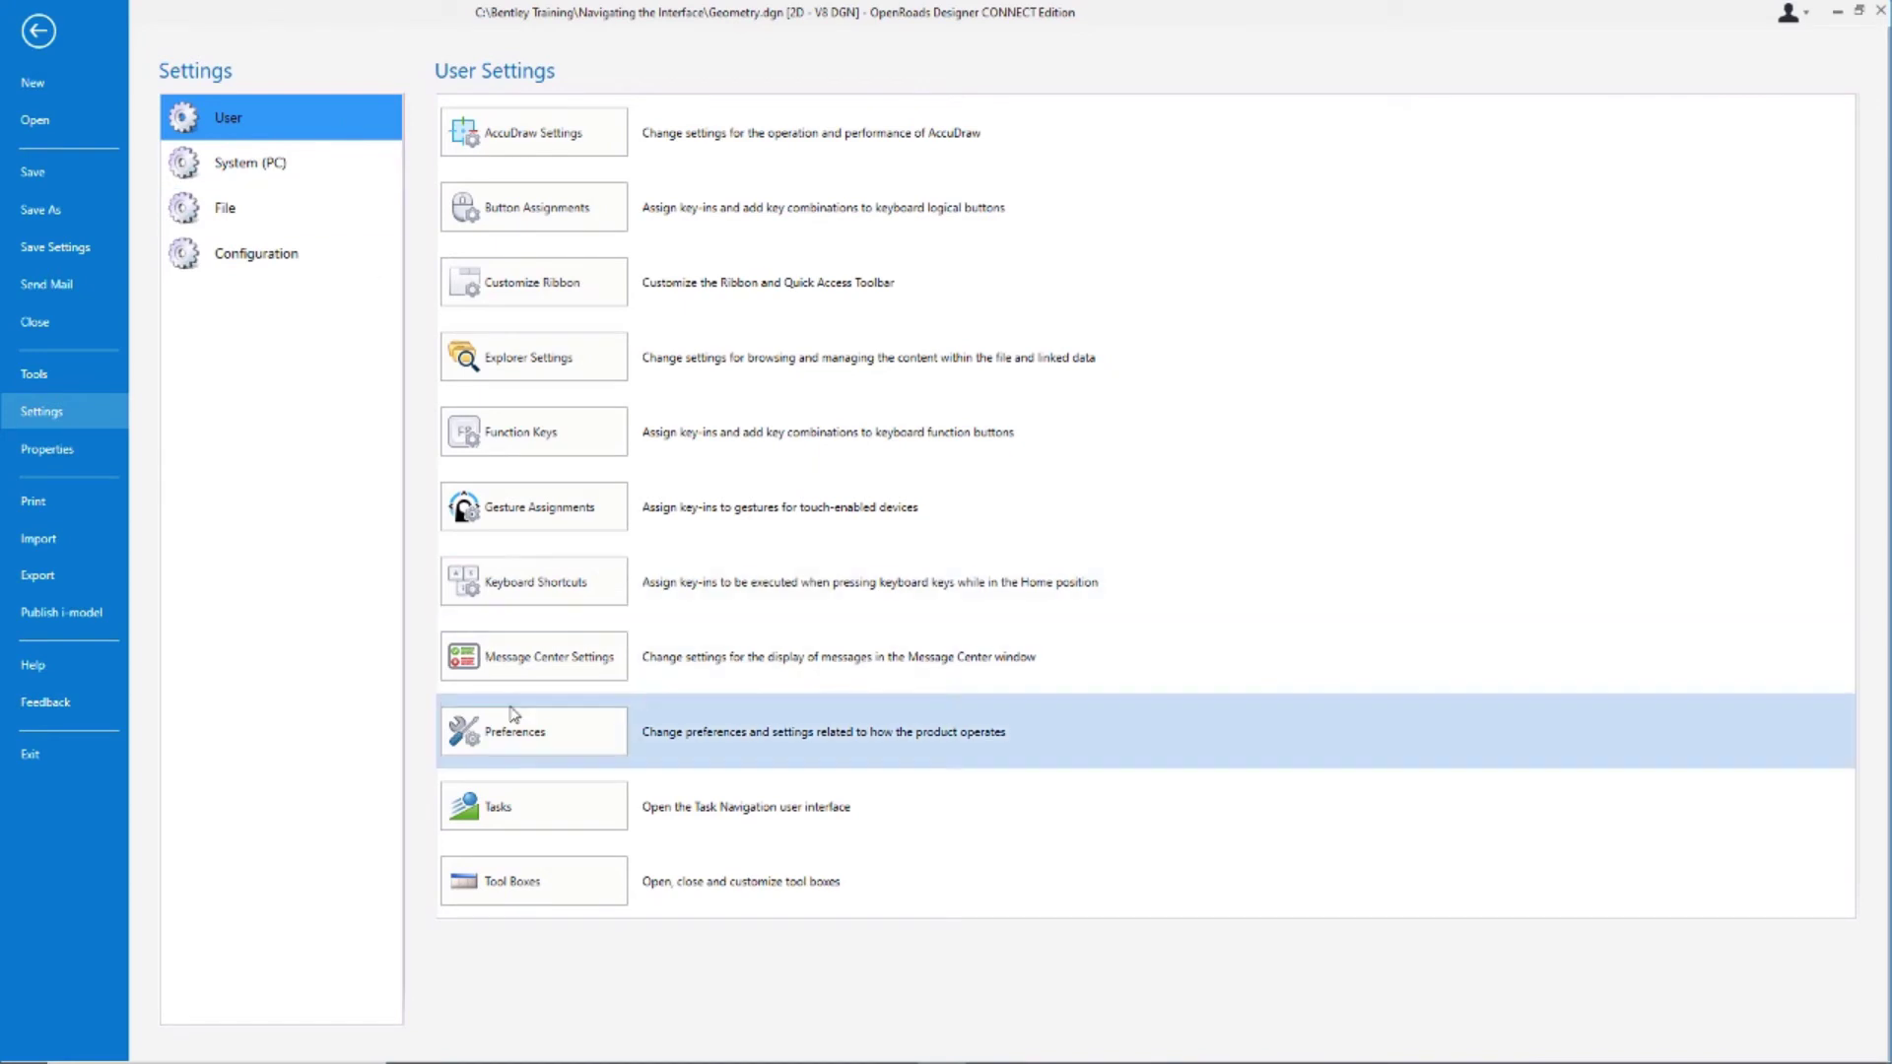
left_click(528, 734)
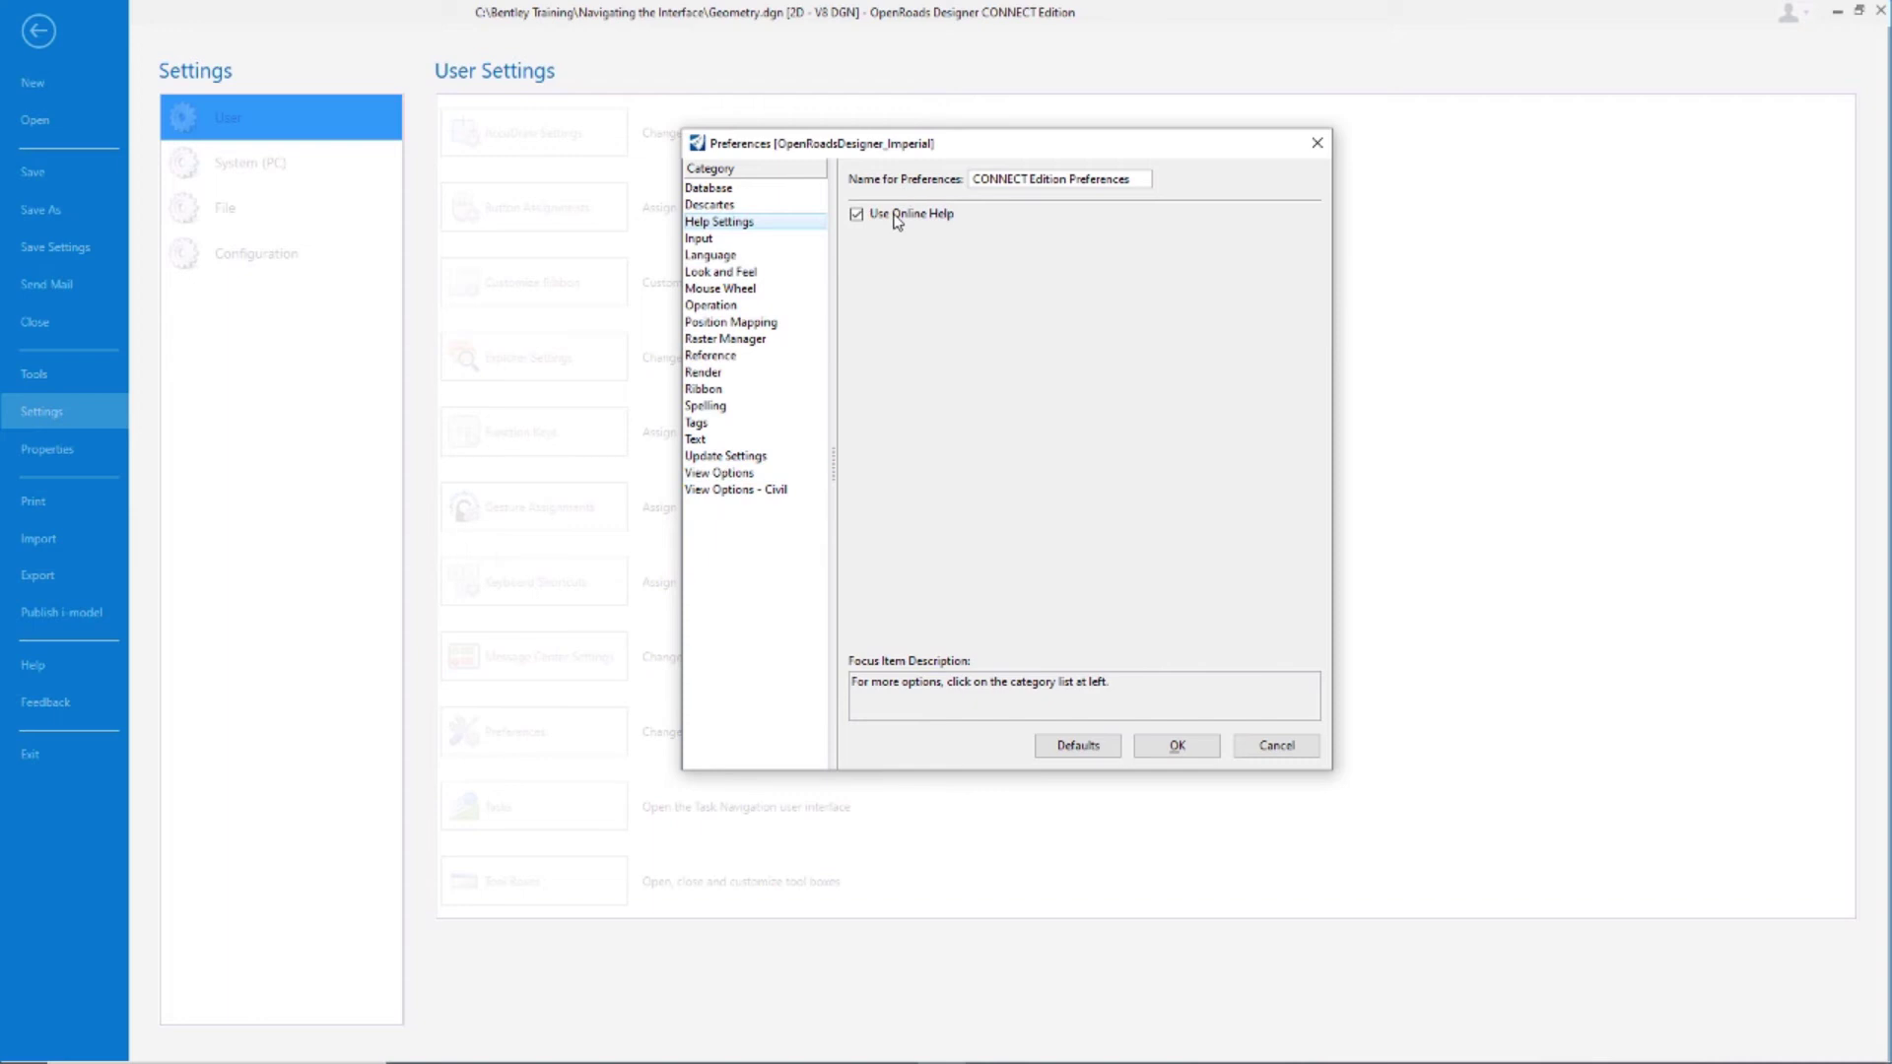
left_click(782, 492)
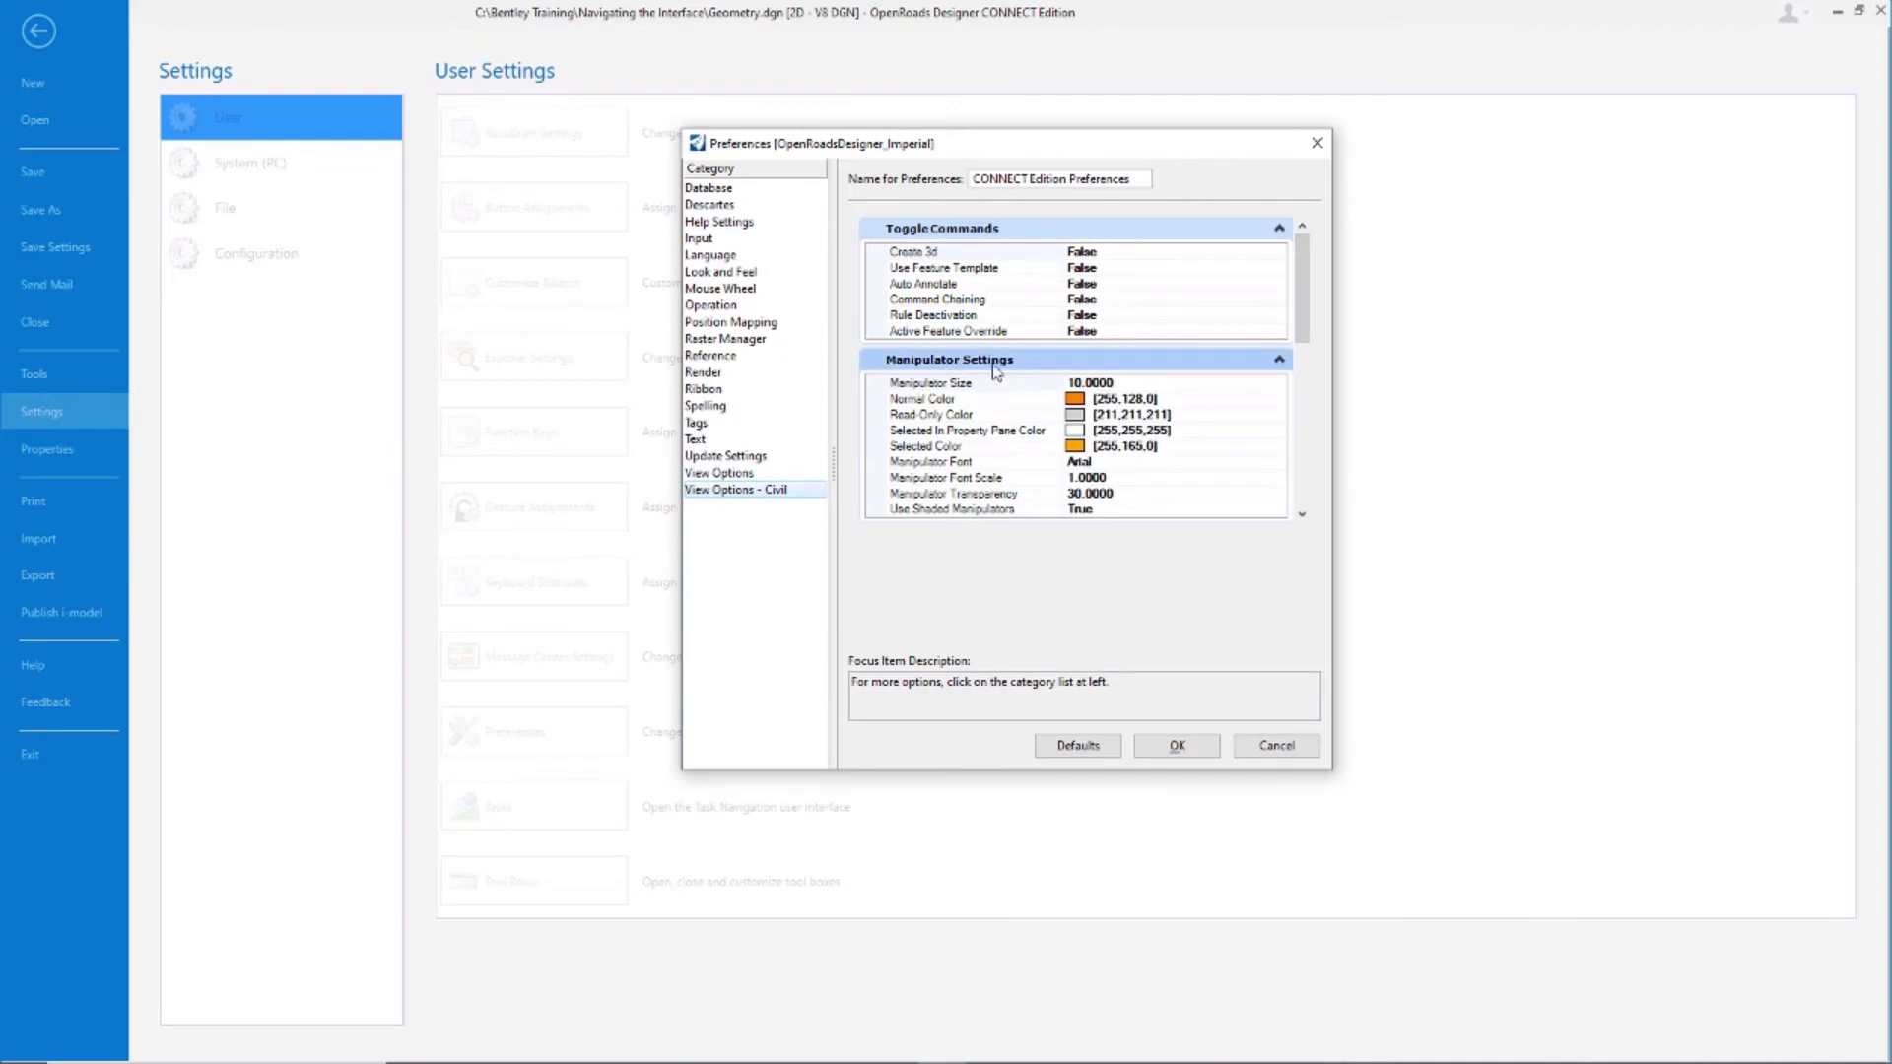
left_click(1280, 361)
left_click(1280, 361)
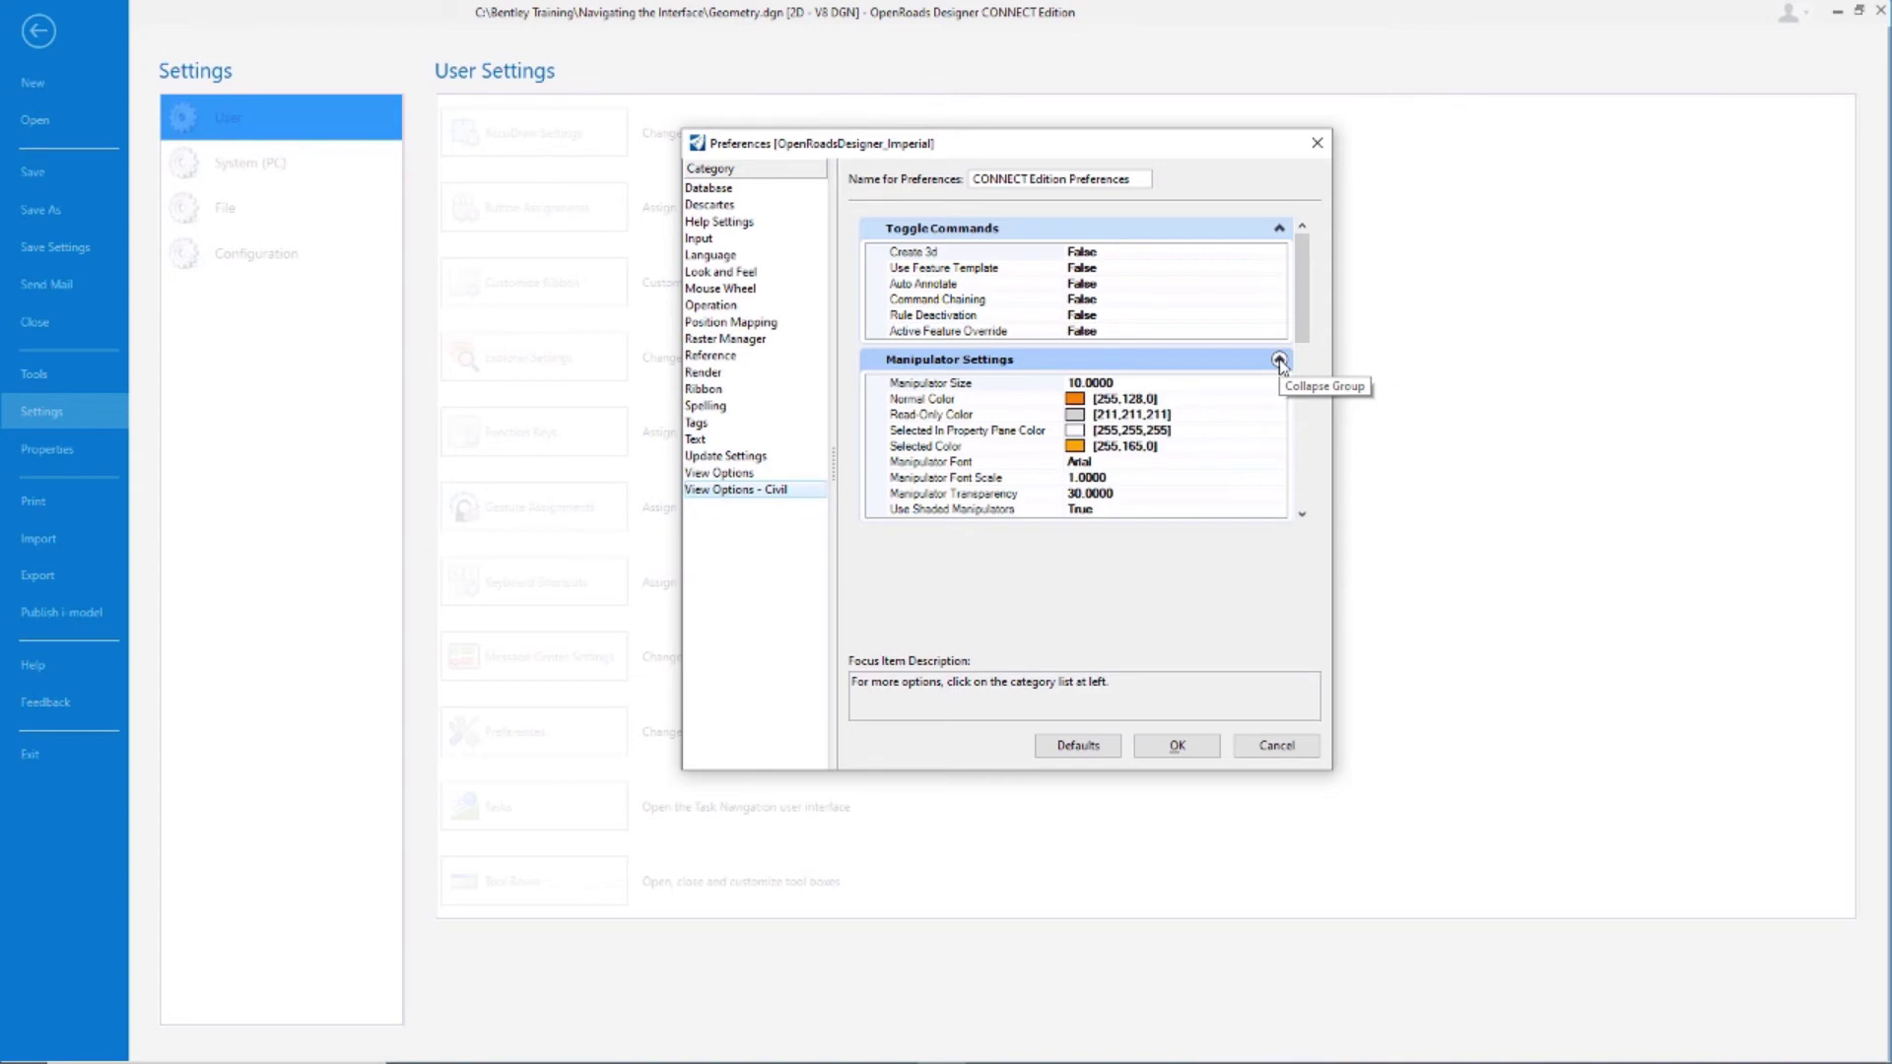
Set the manipulator size to 20 and the normal manipulator color to magenta (255,0,255).
left_click(1164, 383)
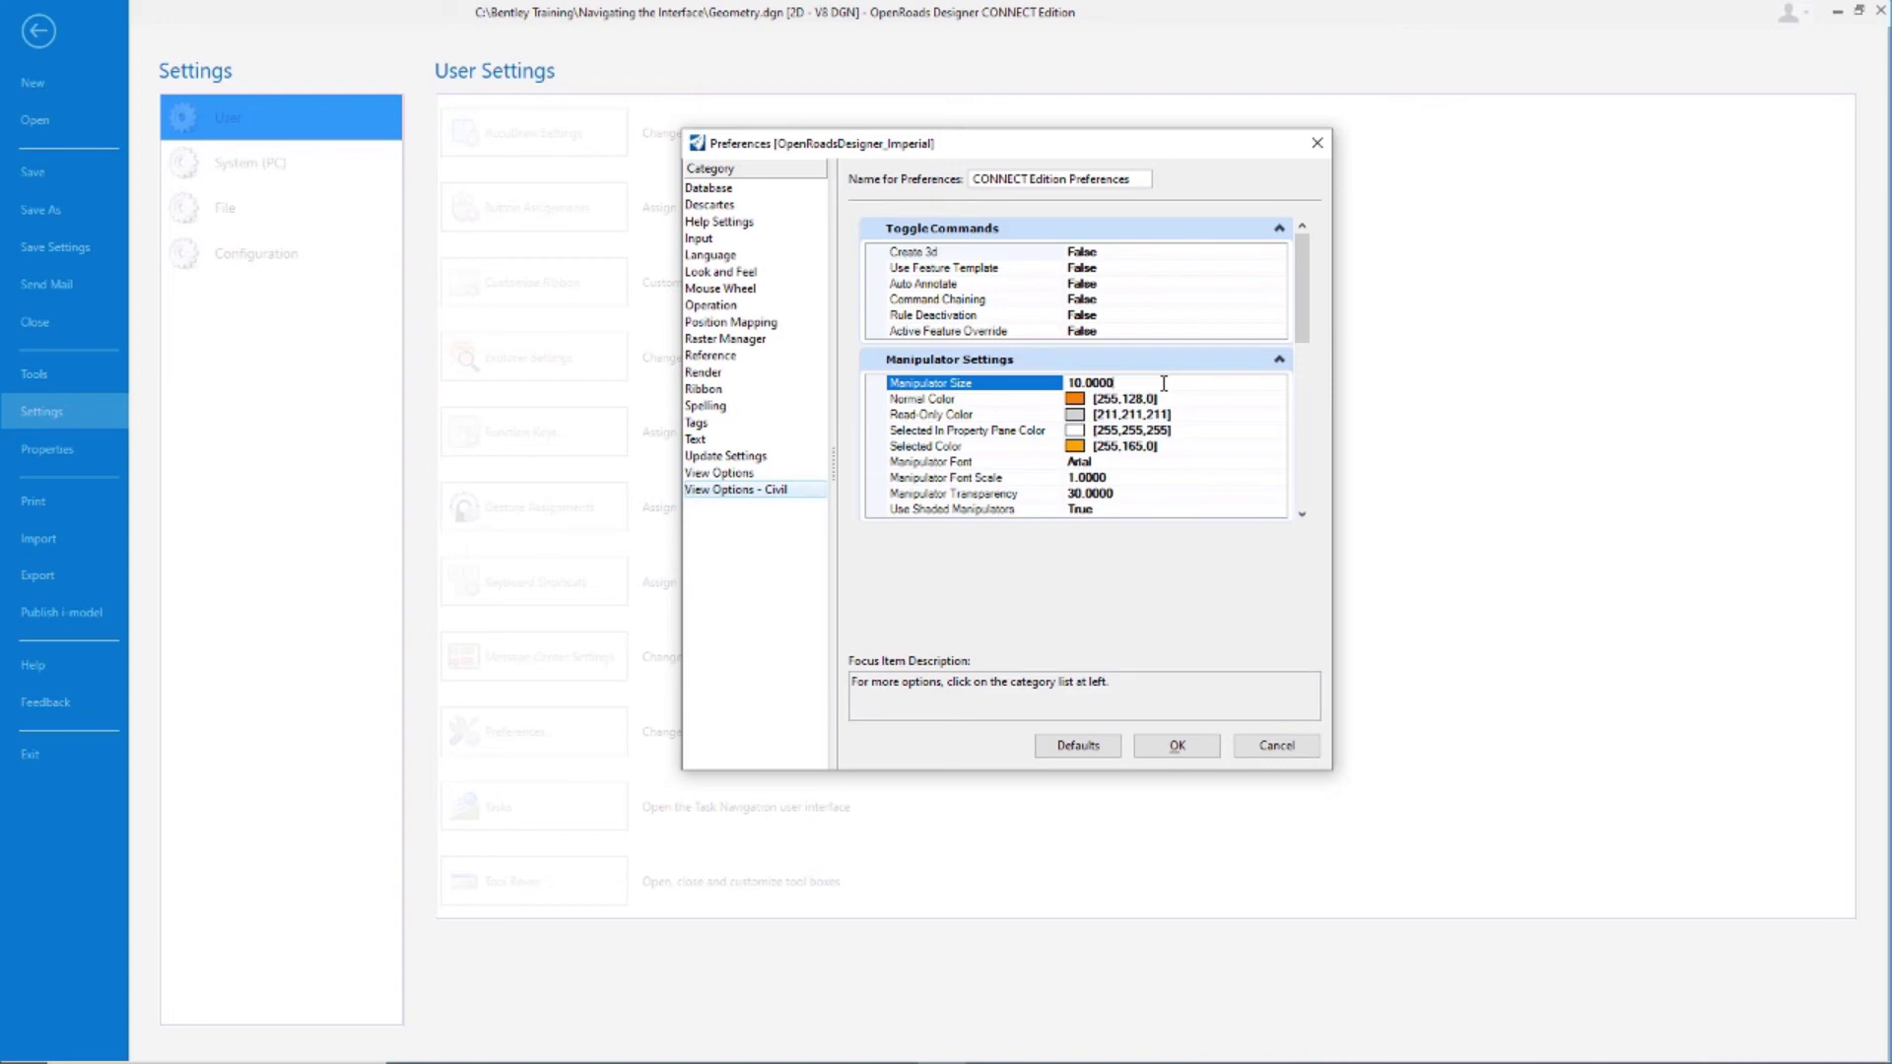
left_click(1164, 383)
type("20")
key("Return")
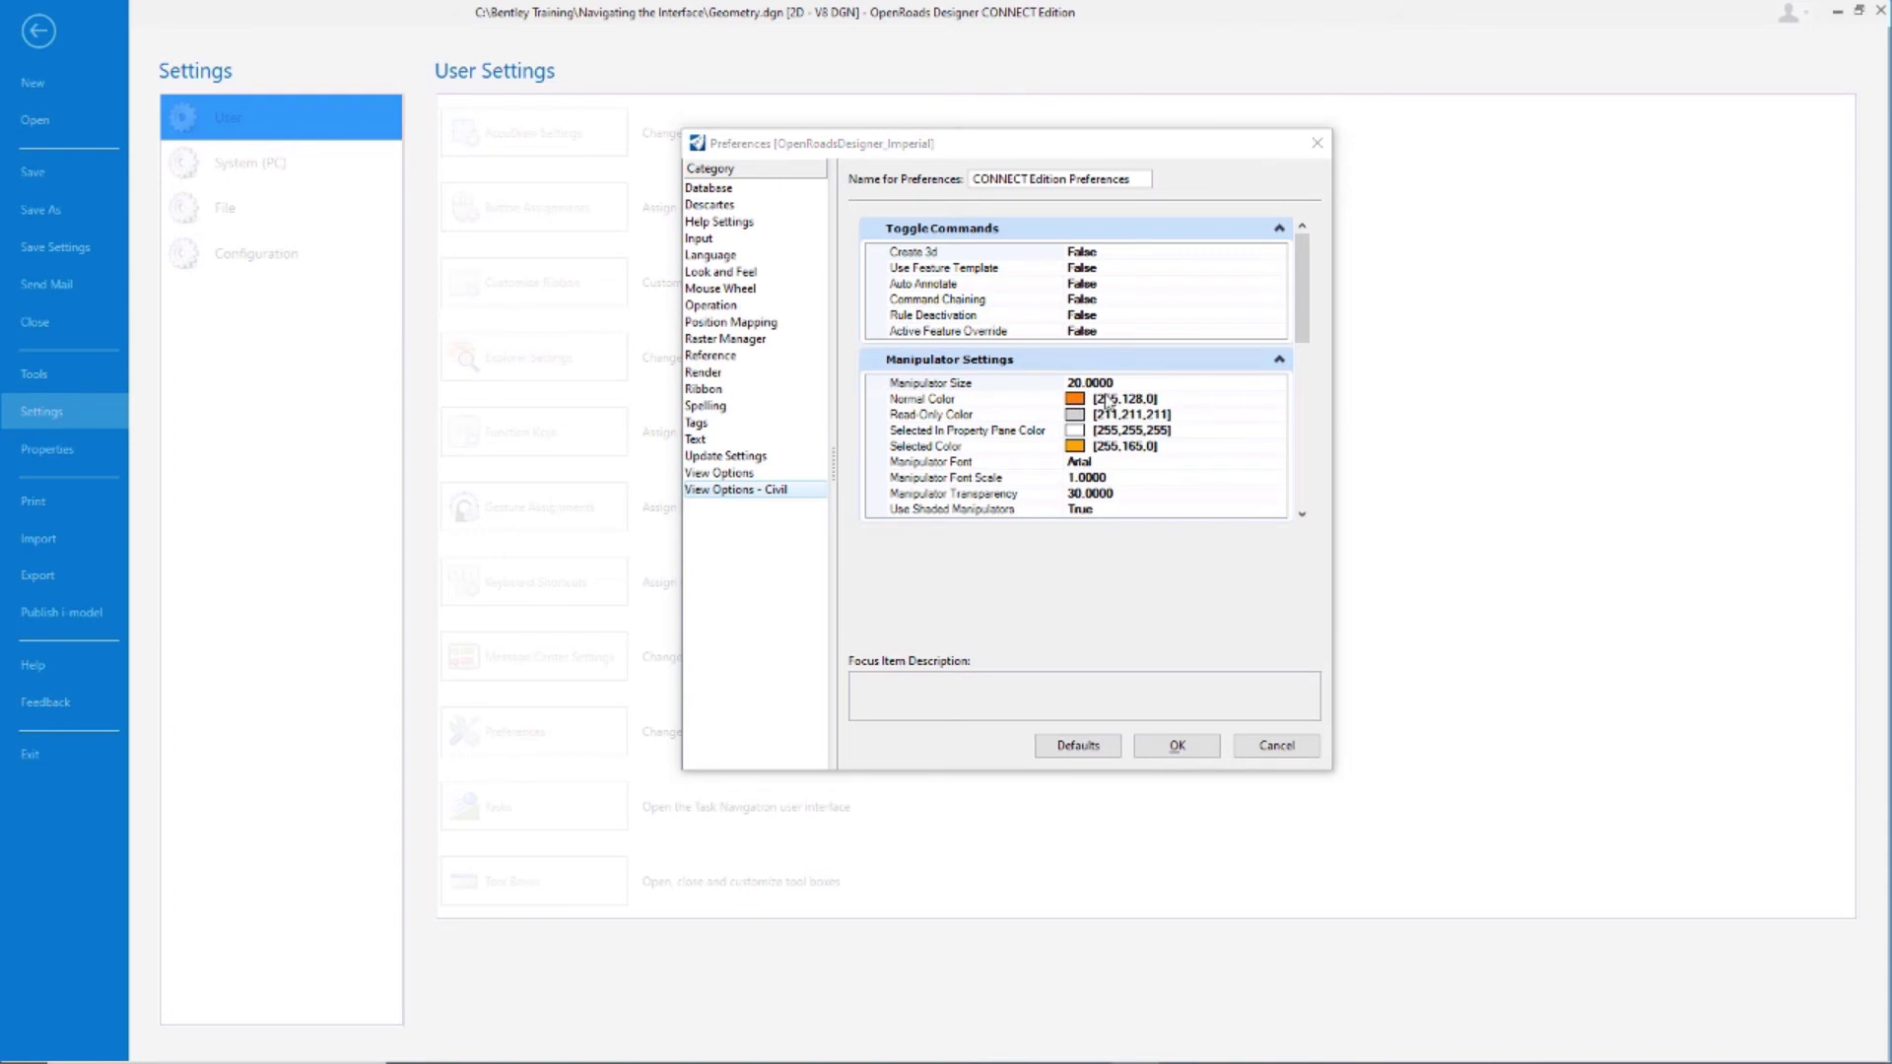
left_click(1278, 400)
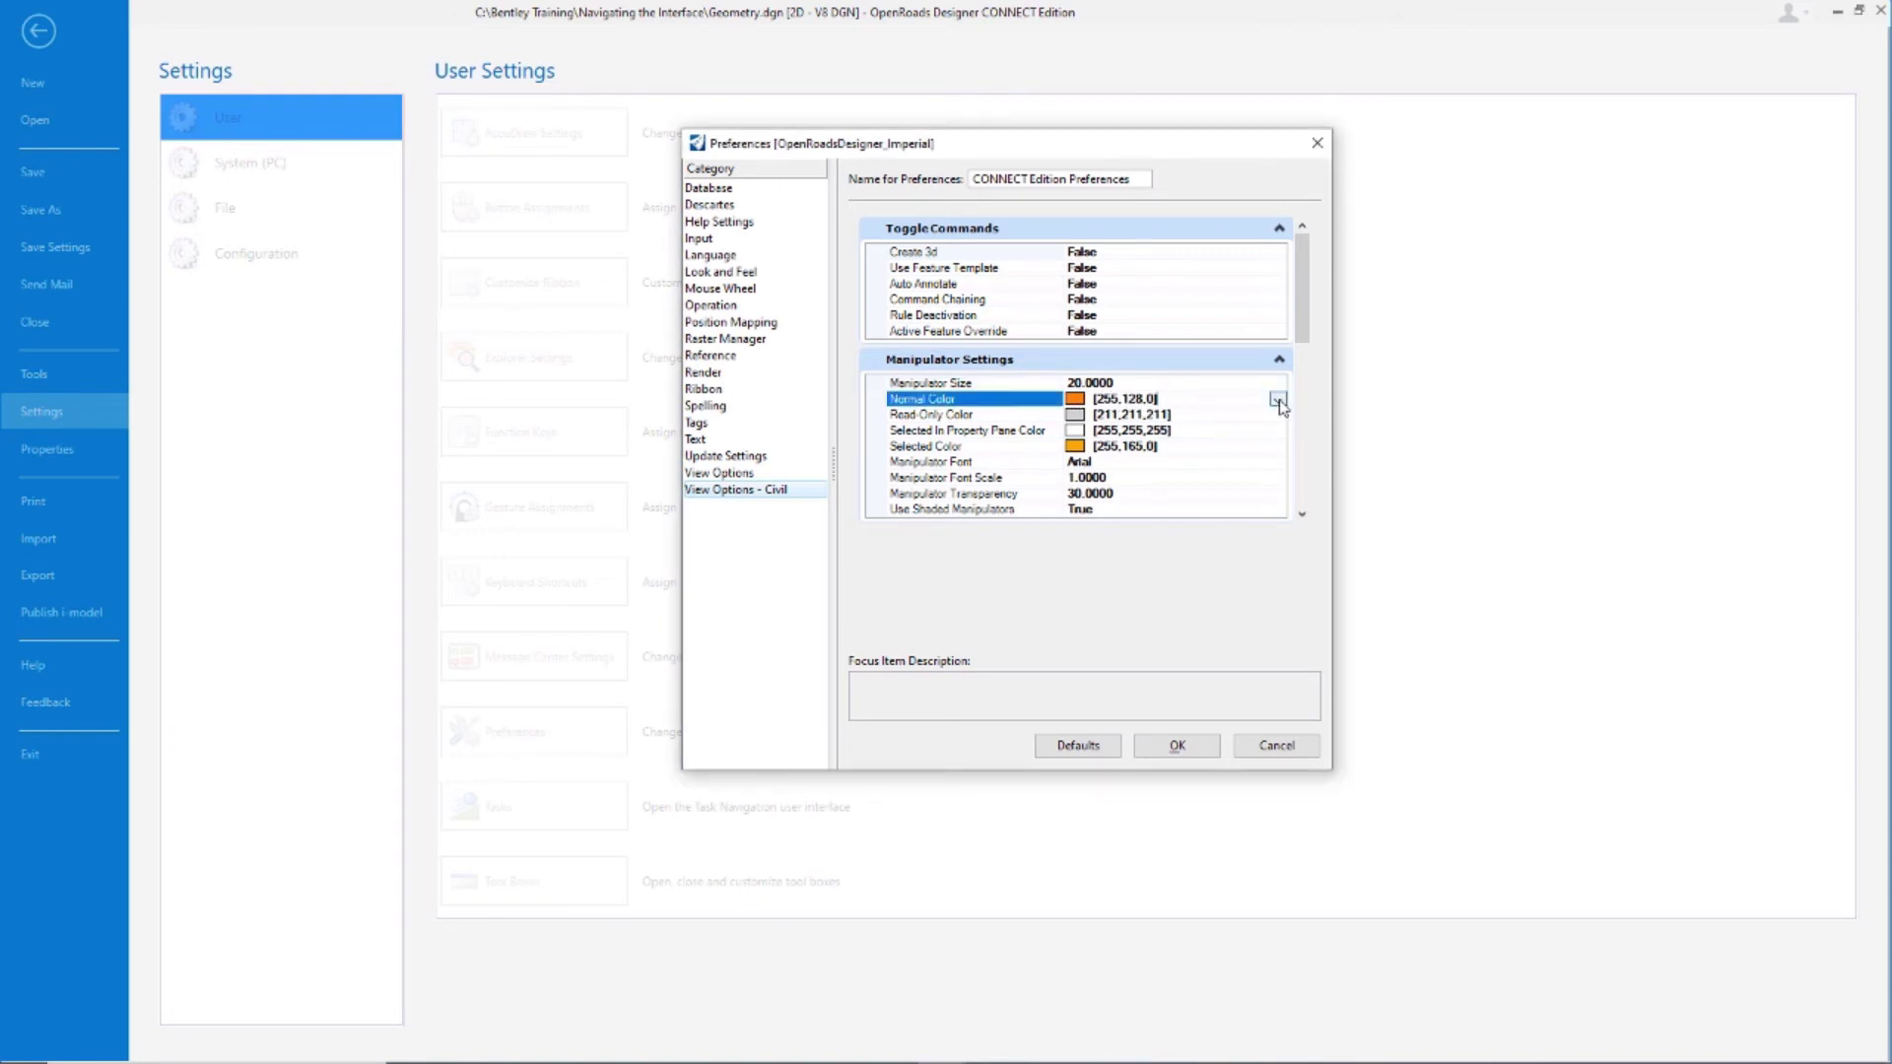
left_click(1277, 400)
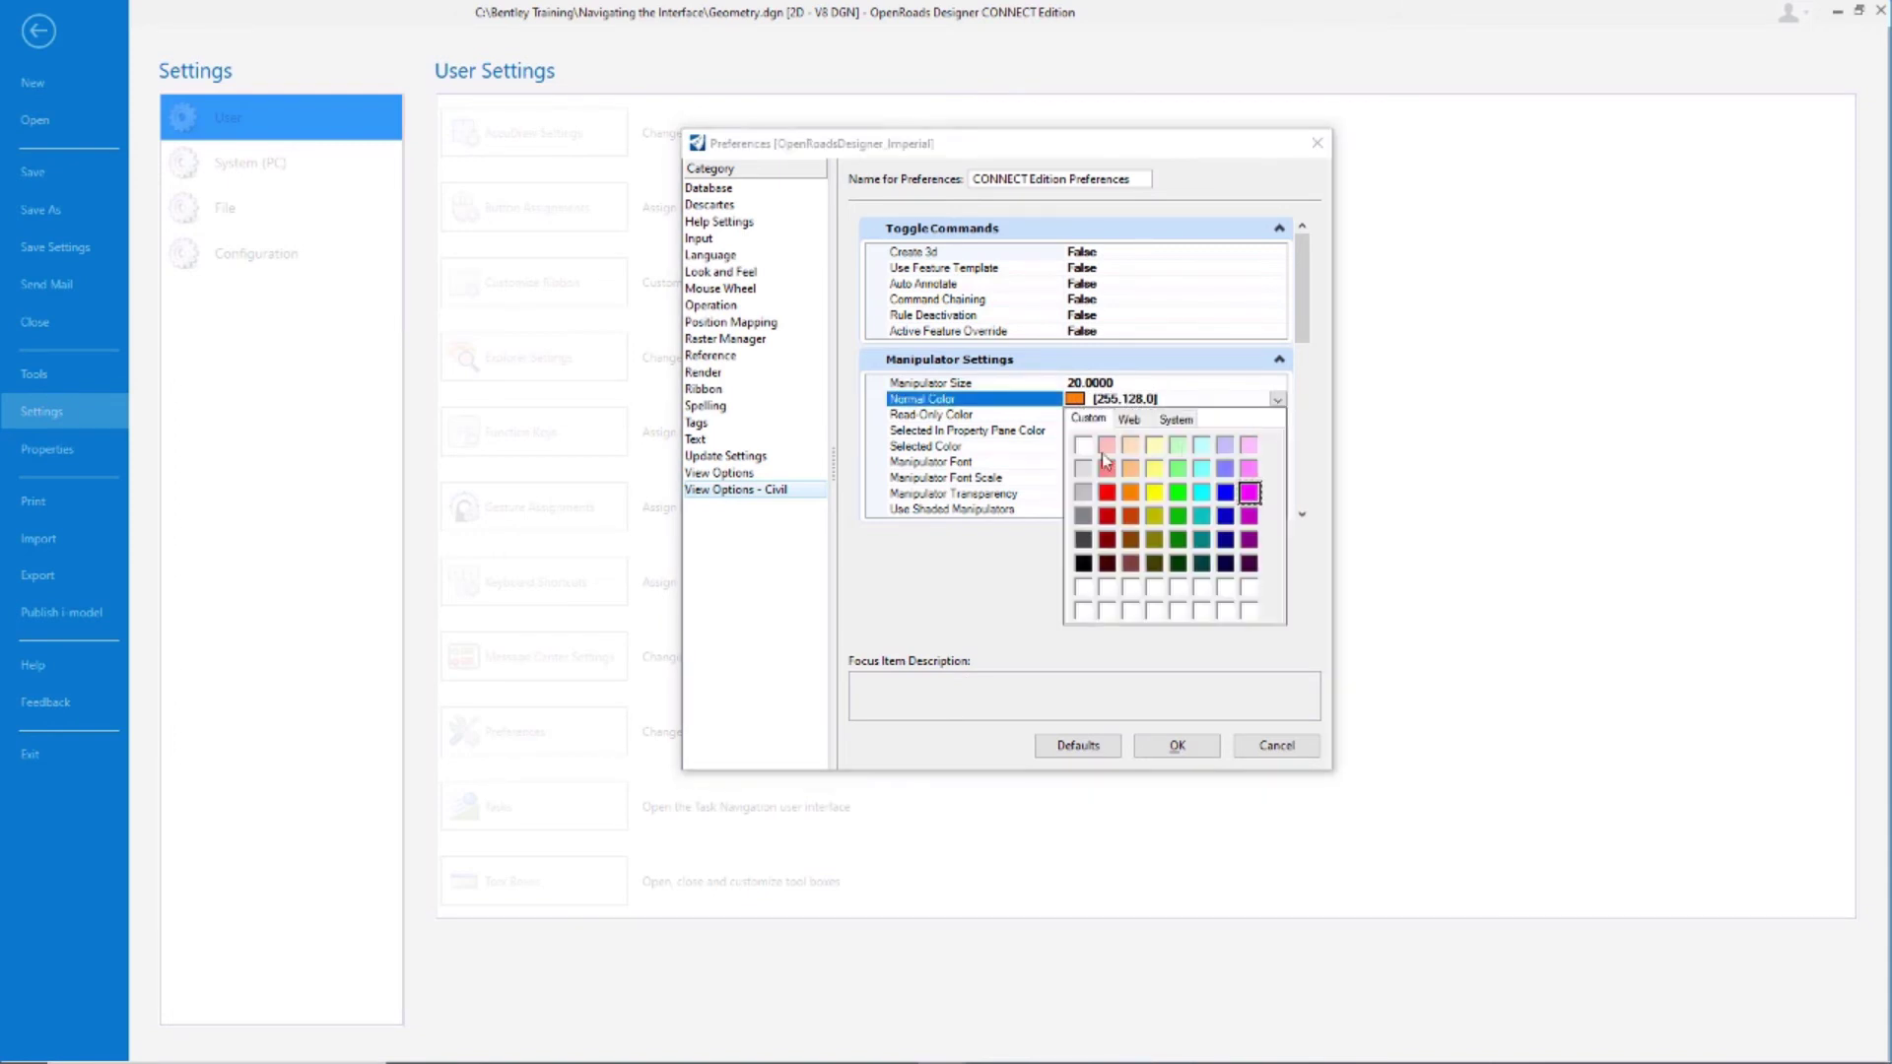
left_click(1250, 493)
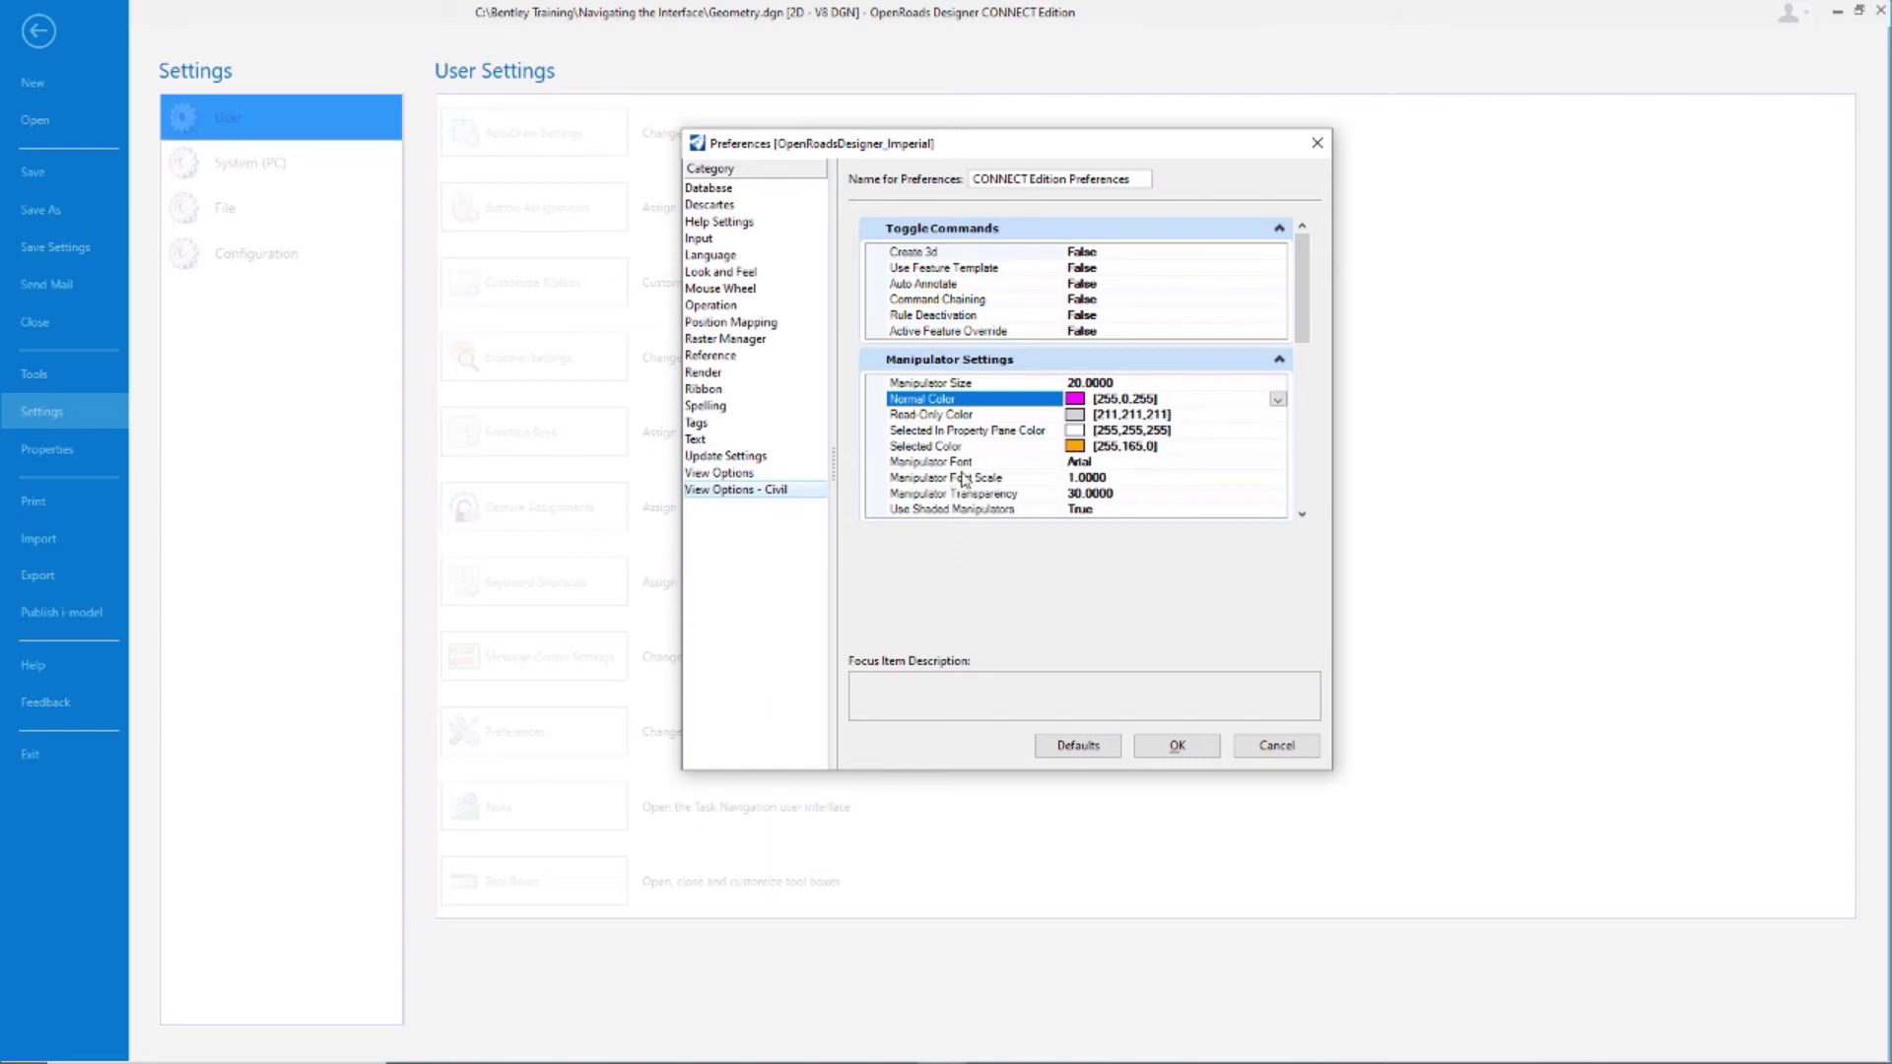
Set the manipulator font to Tahoma, accept the preferences and return to the drawing.
left_click(1102, 463)
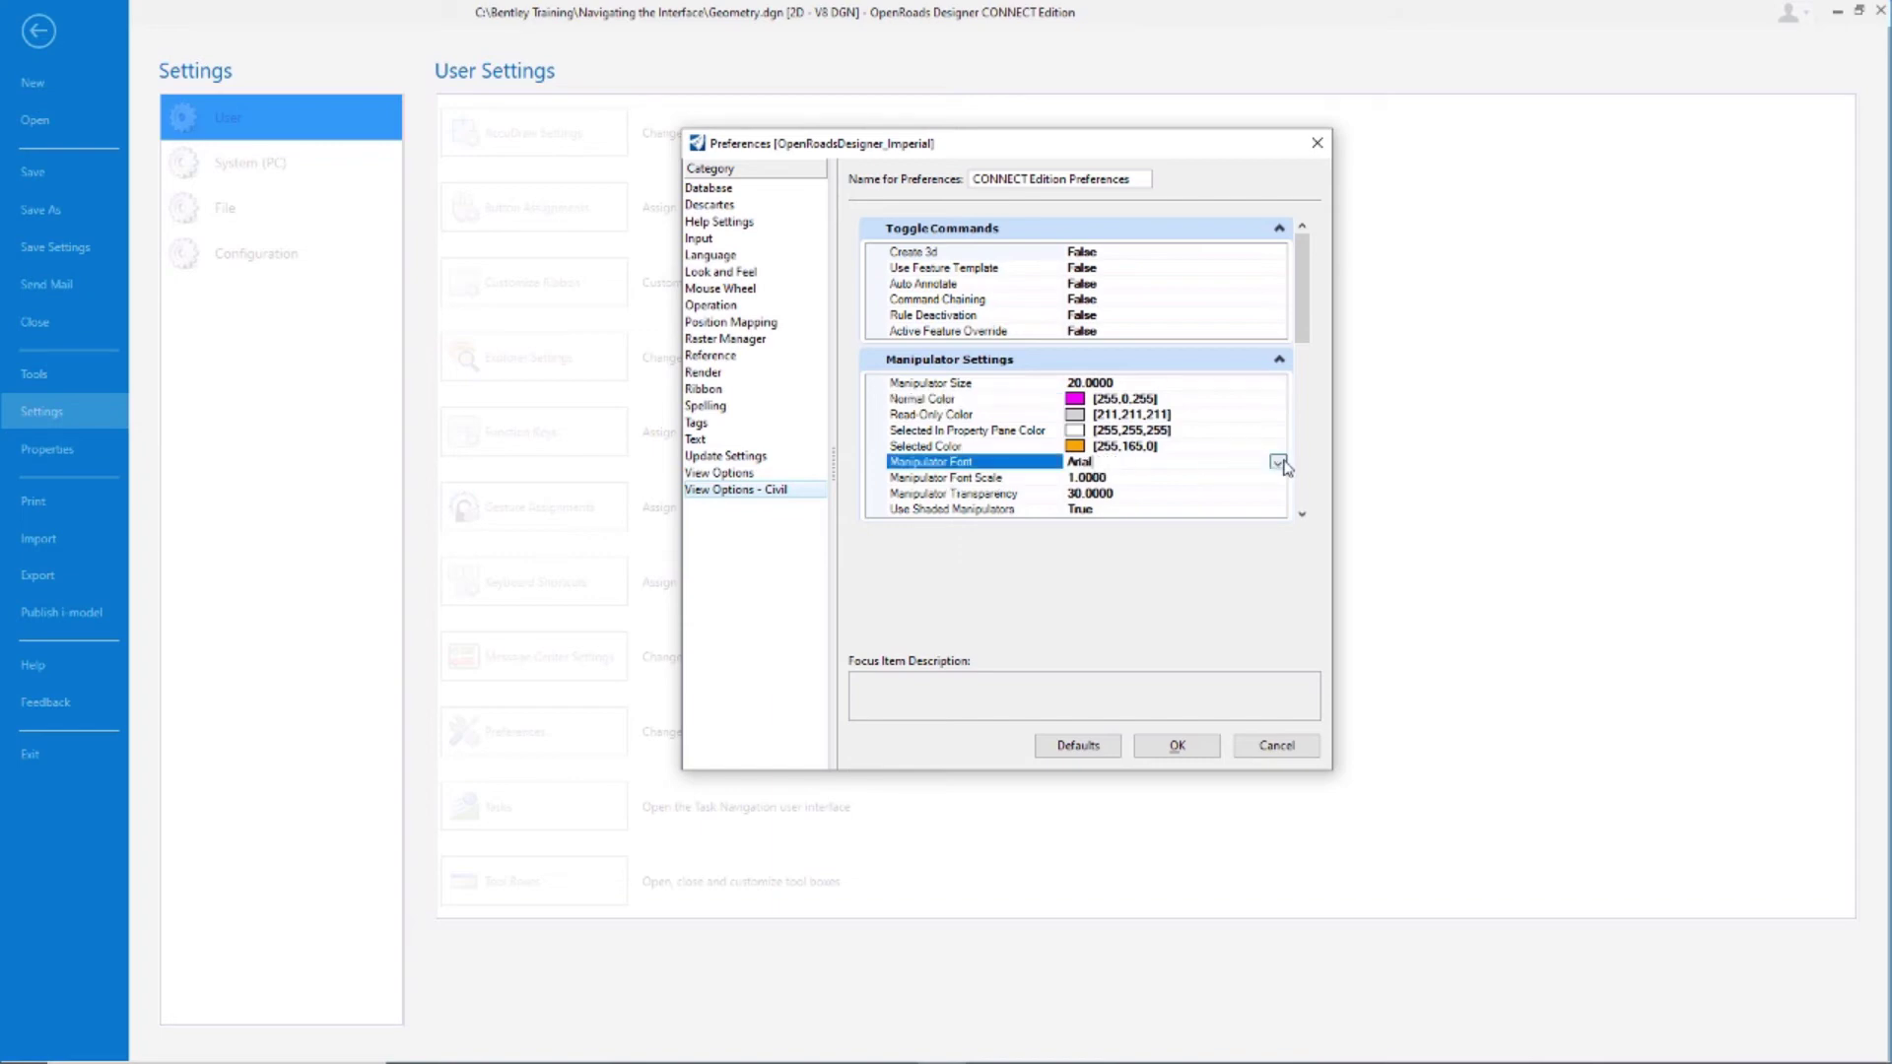
left_click(1278, 463)
left_click_drag(1278, 522, 1267, 634)
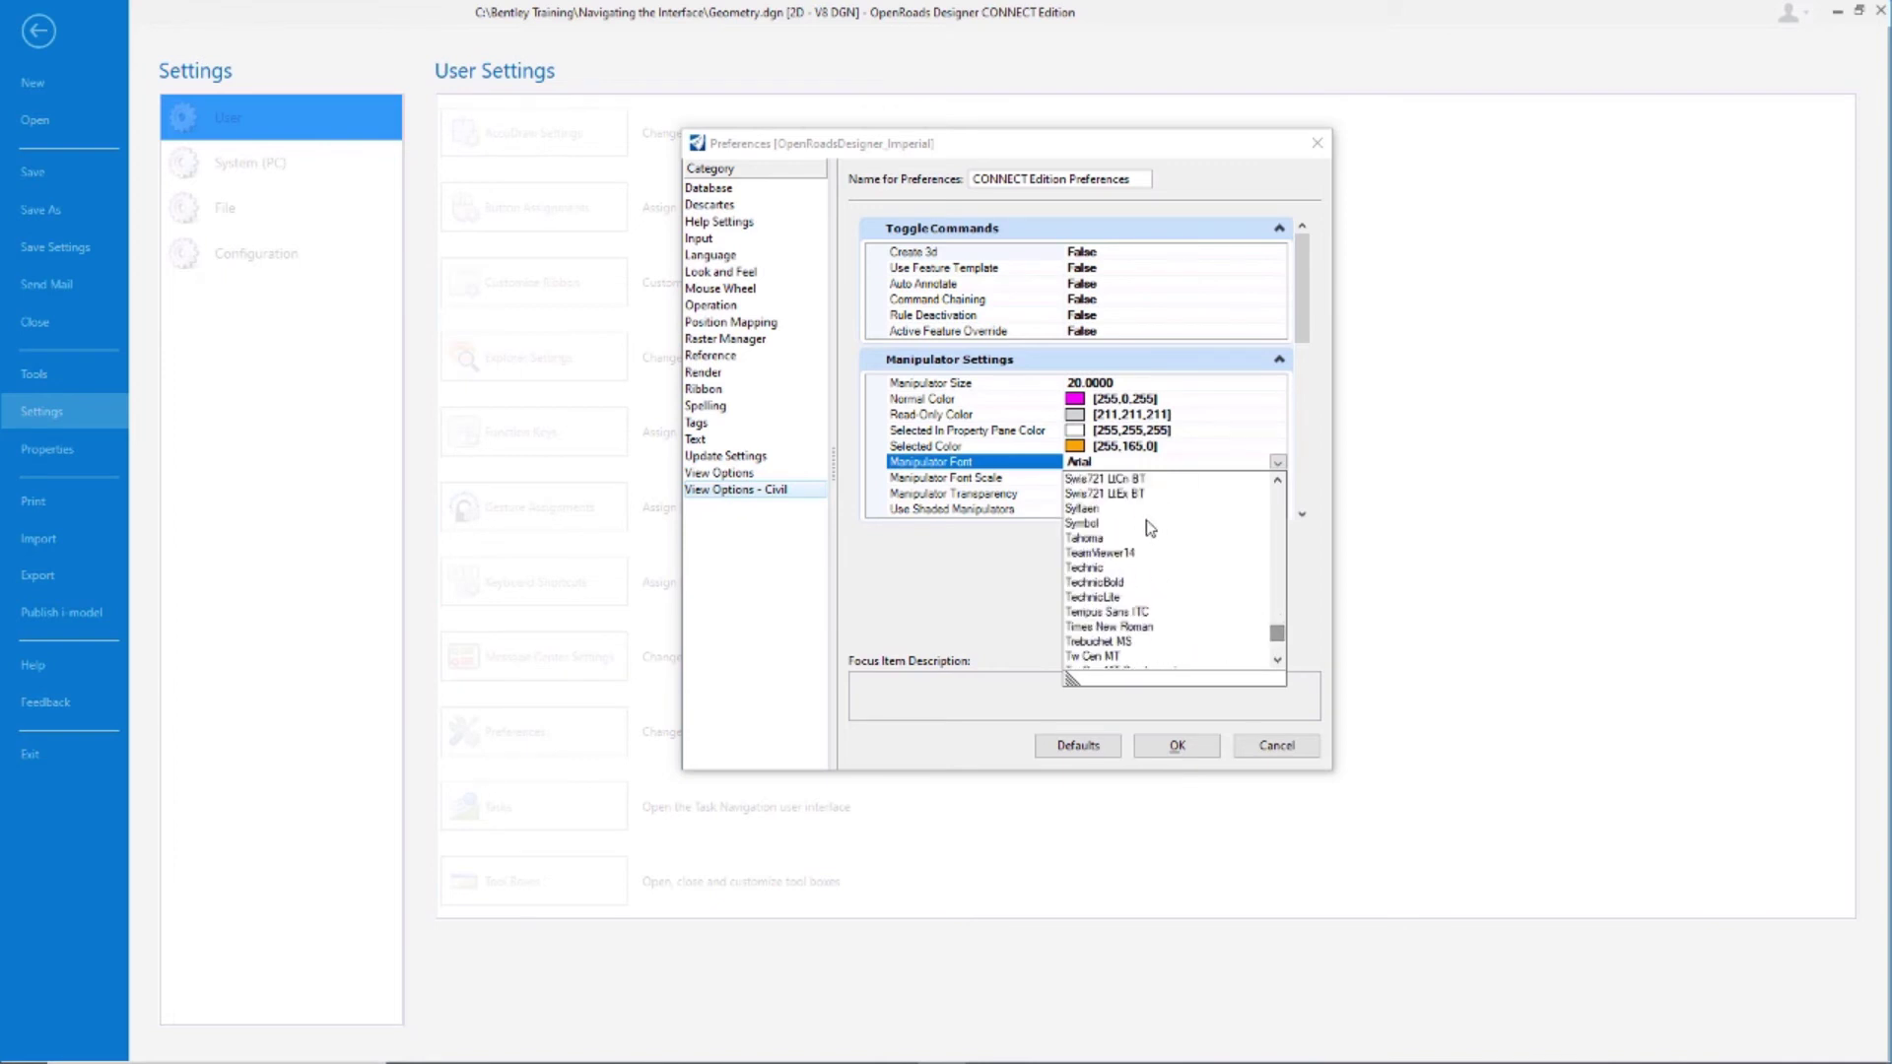
left_click(1094, 541)
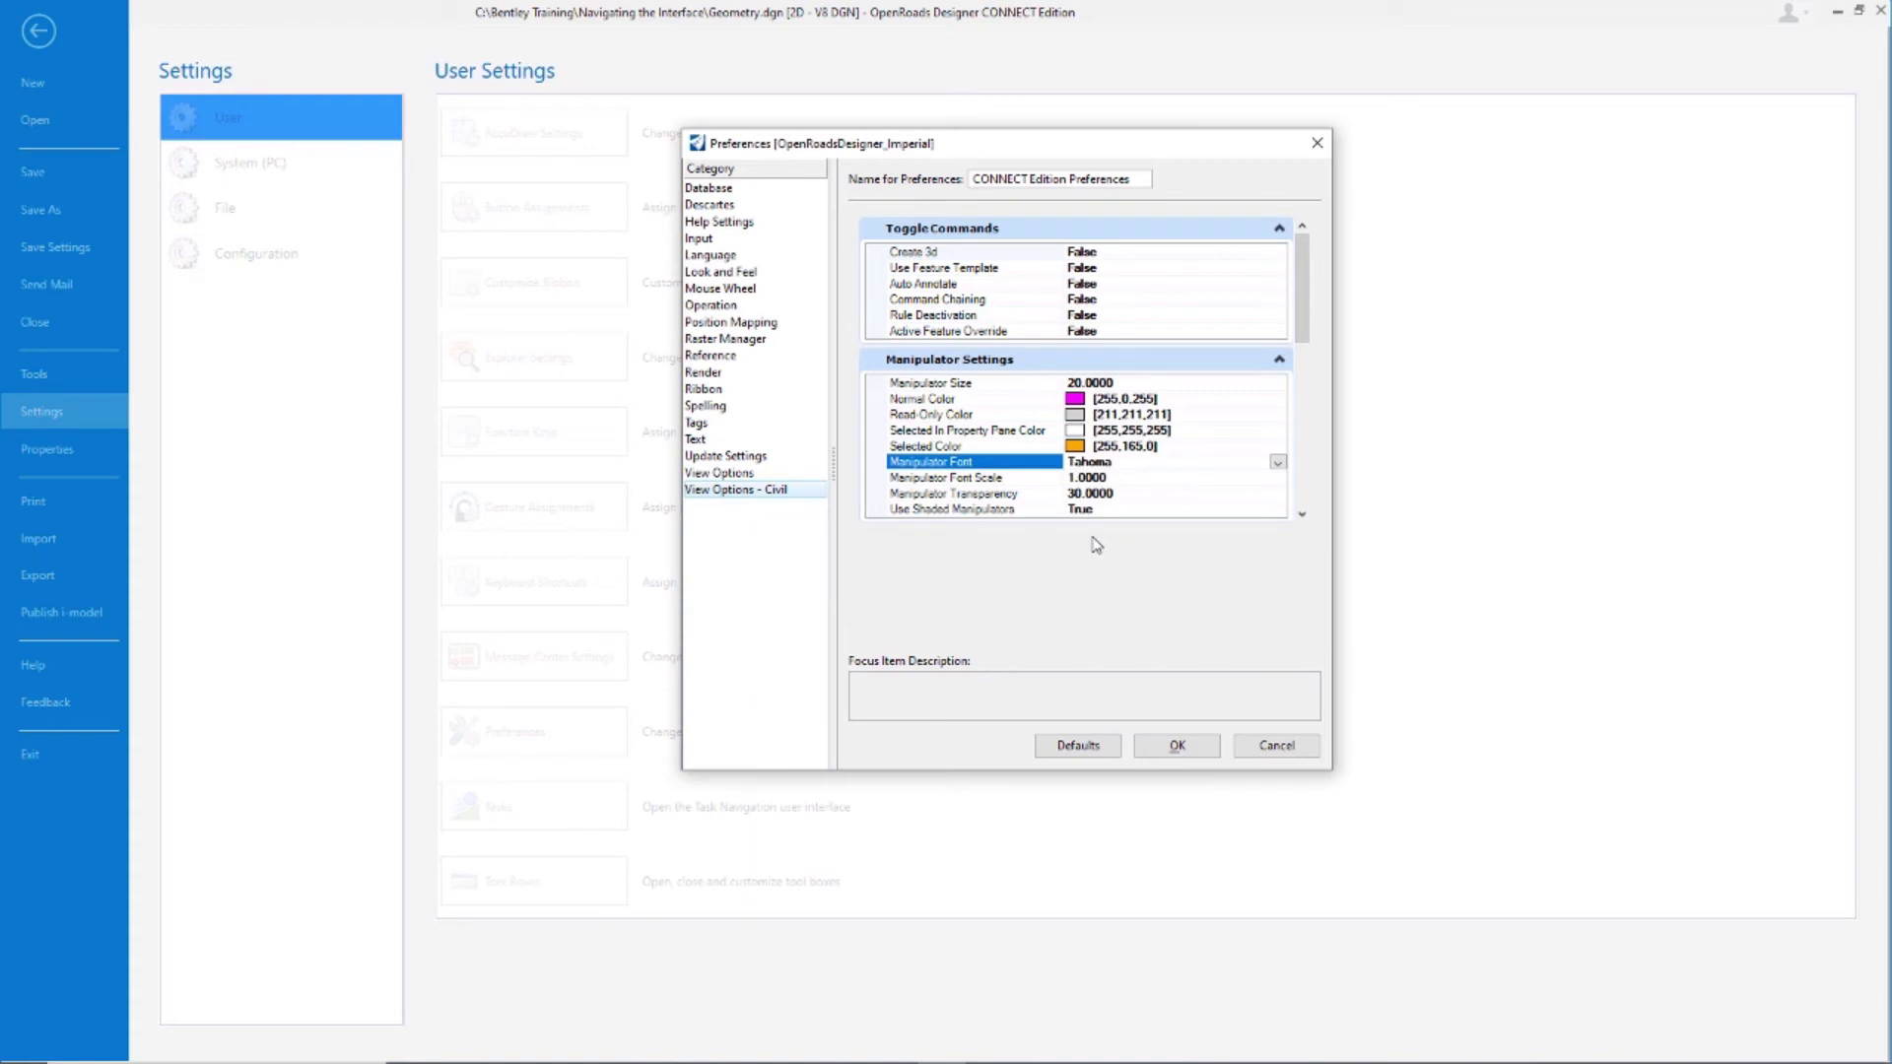
left_click(1179, 749)
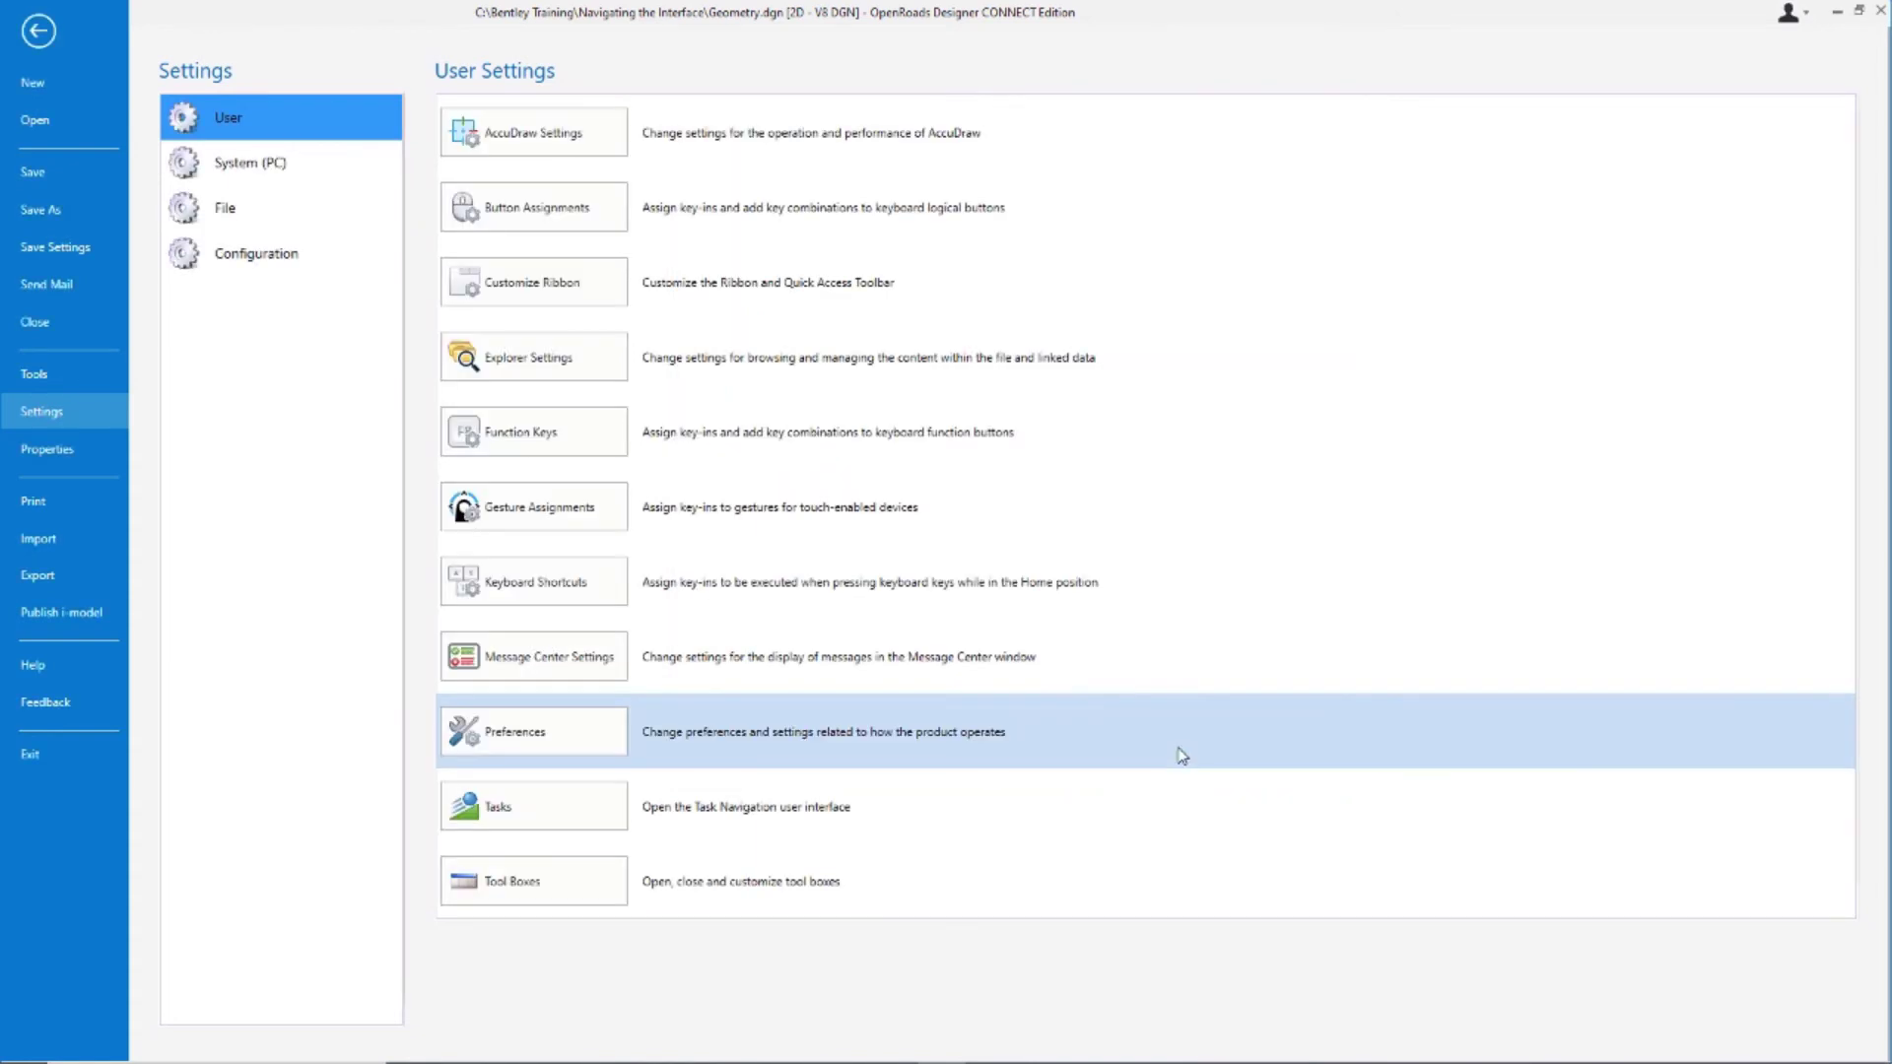
left_click(39, 34)
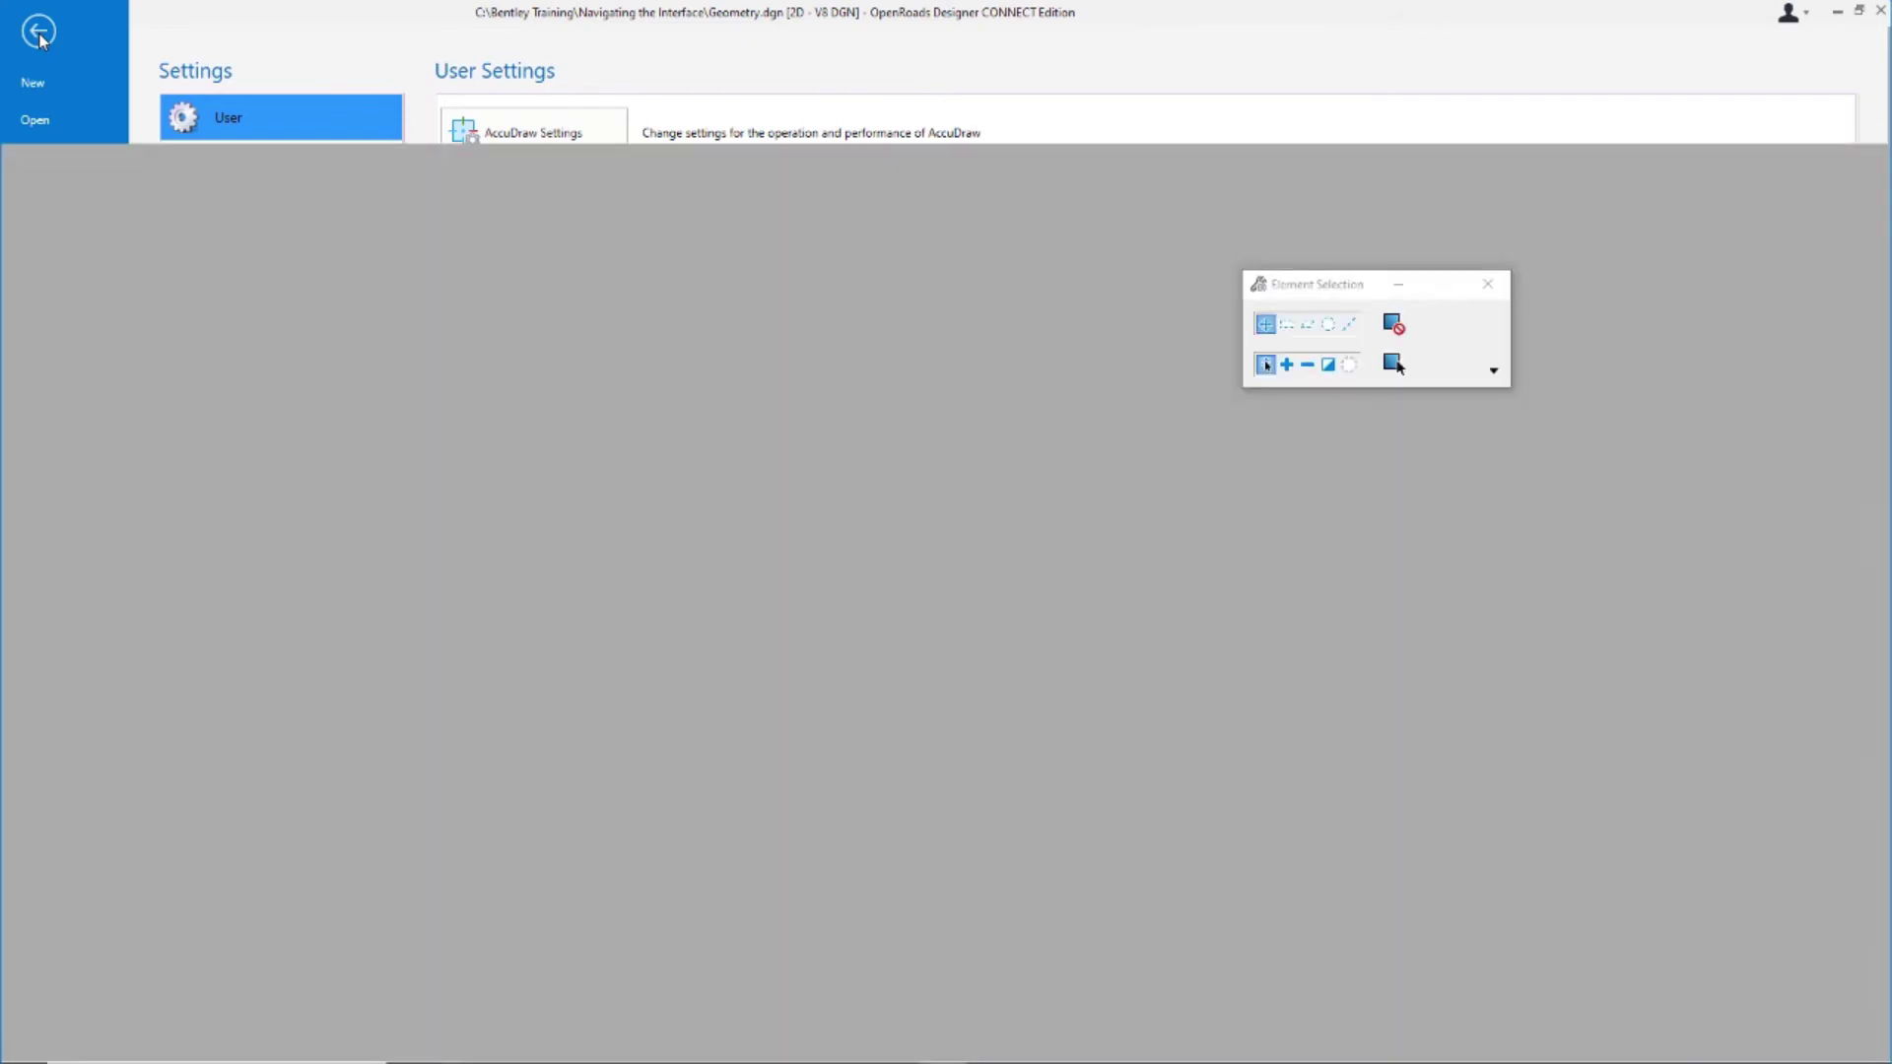
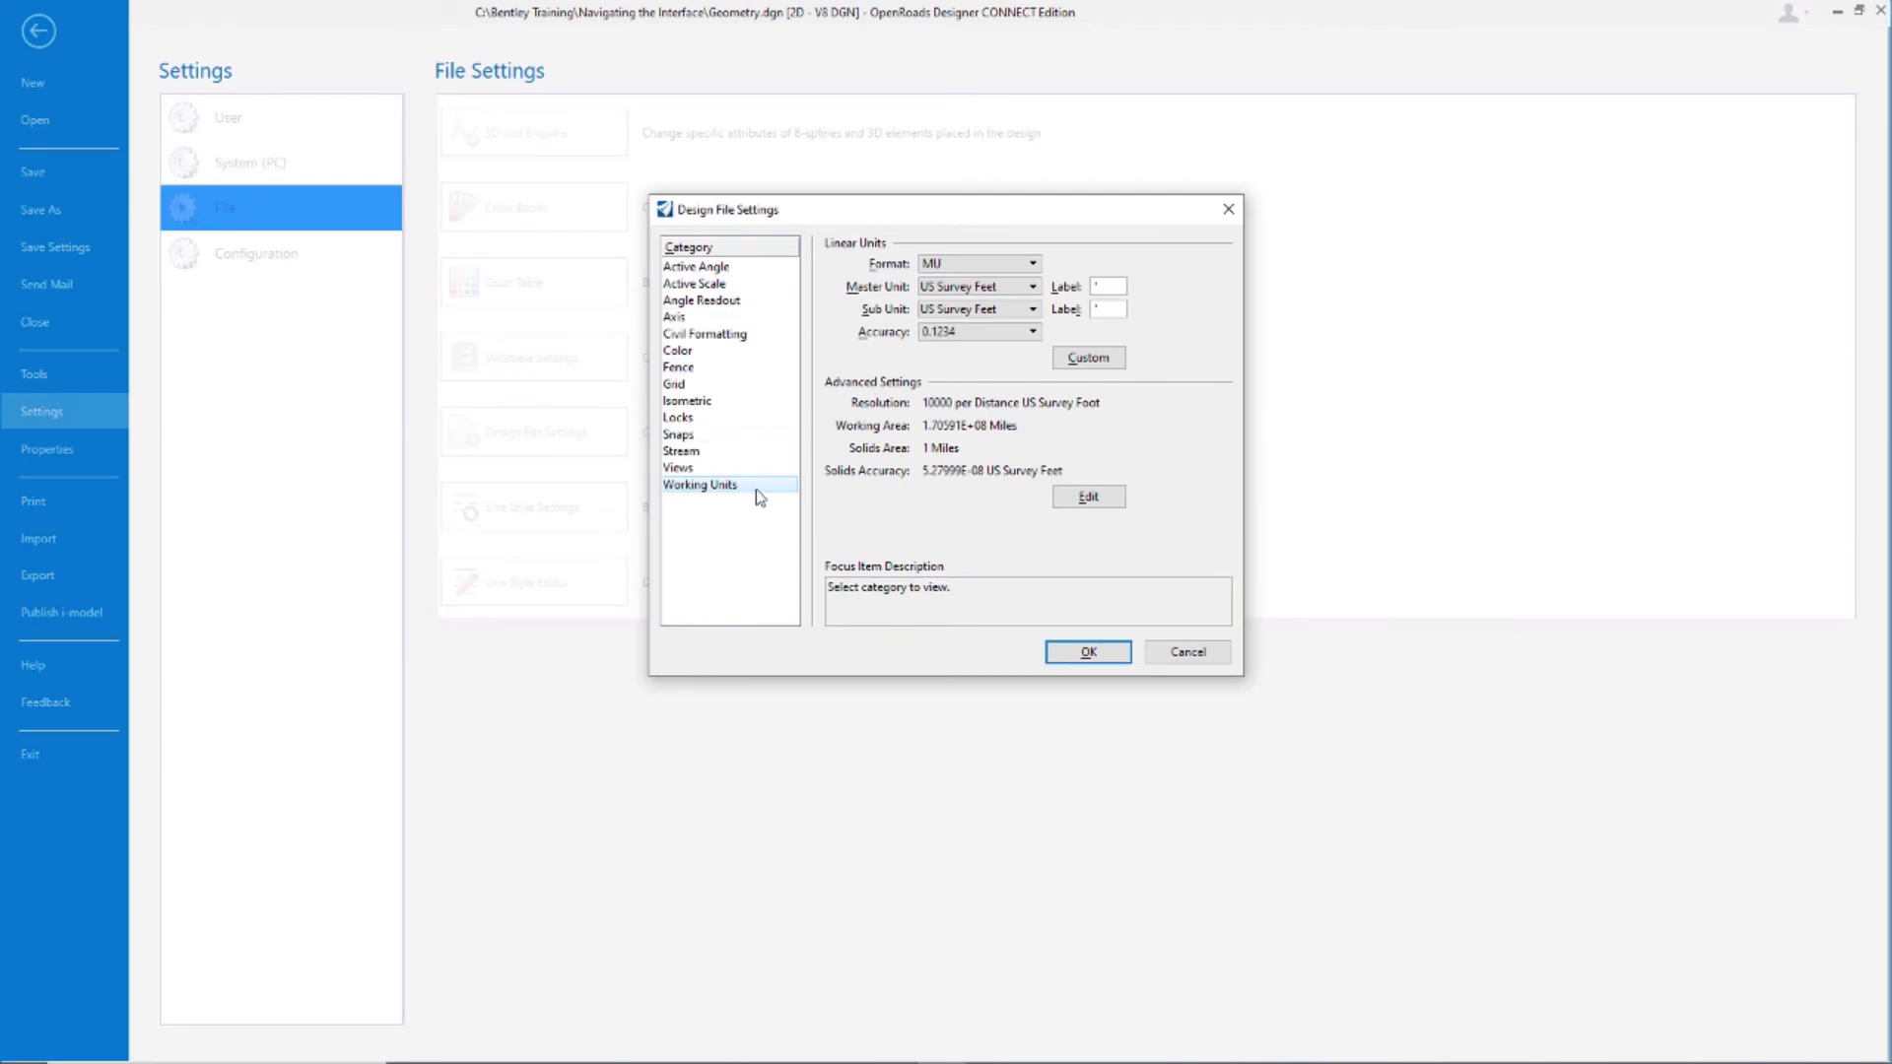
Set the design file's linear working unit accuracy to 0.12 and its angle readout accuracy to 0.
left_click(956, 332)
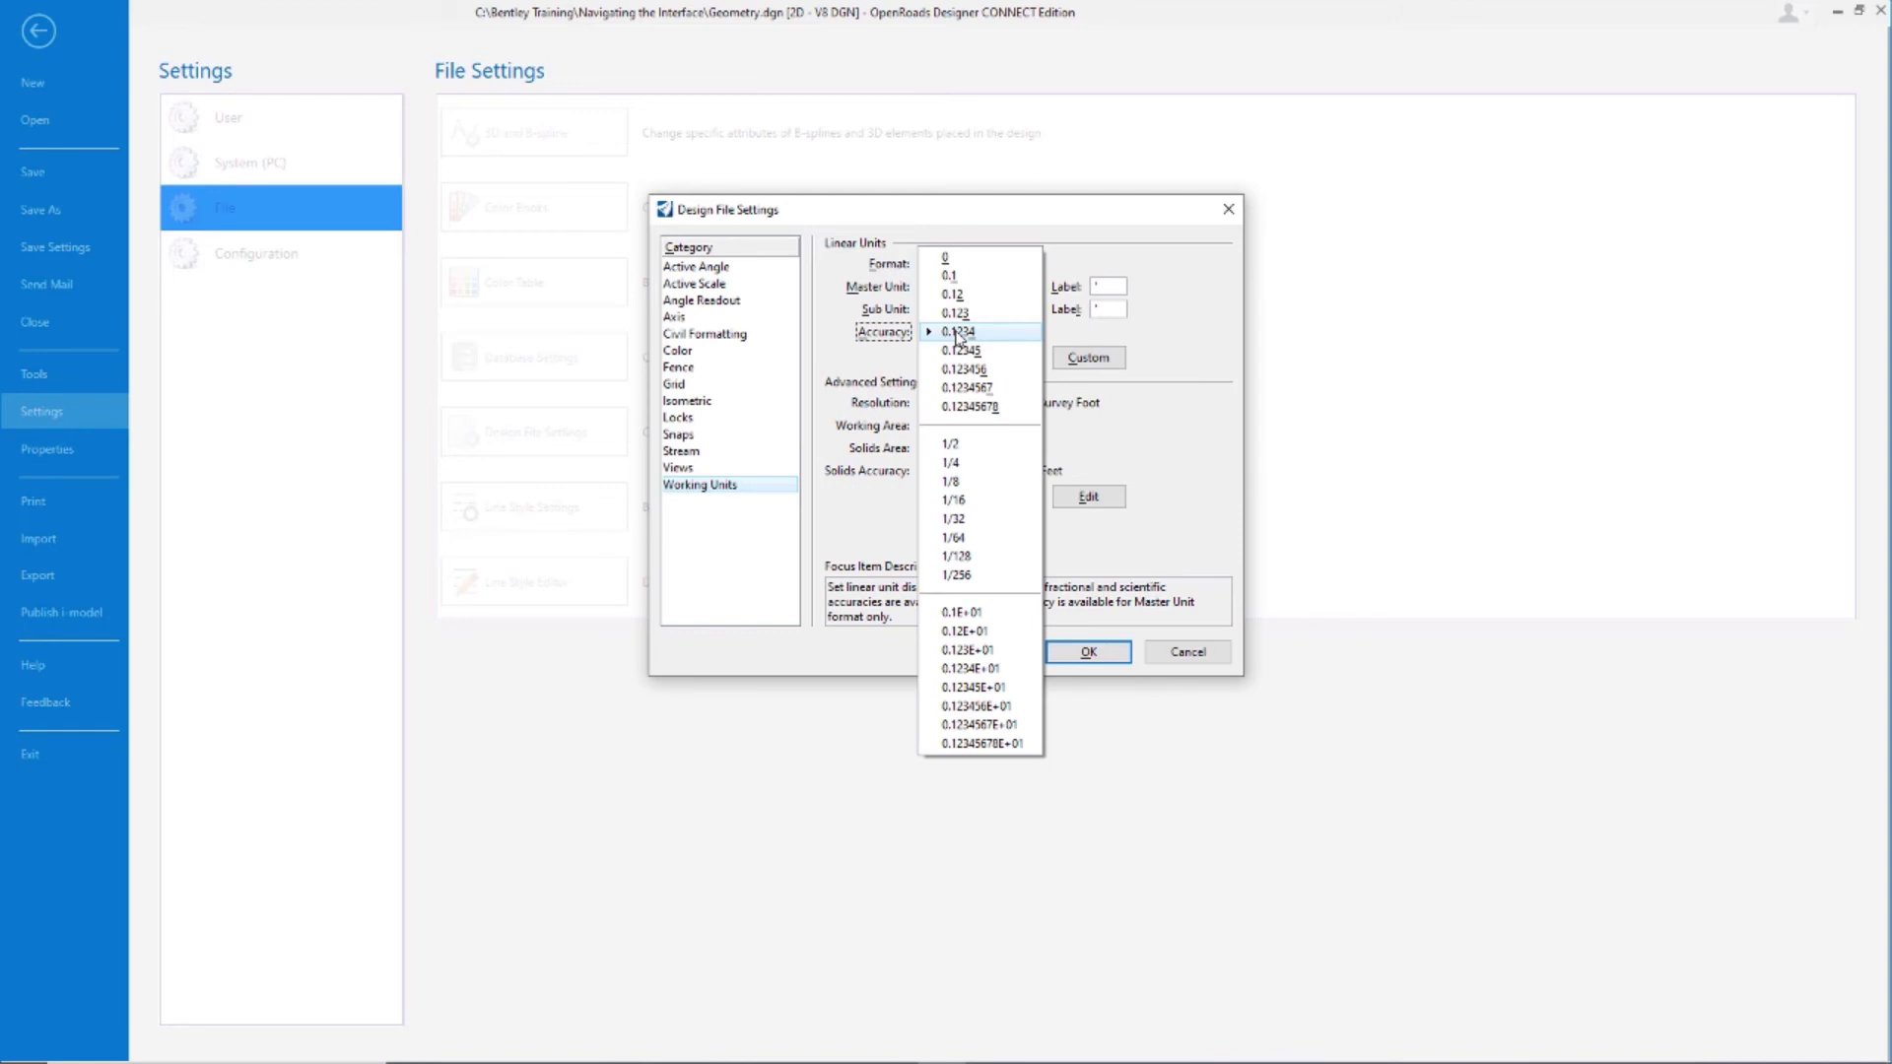
left_click(952, 294)
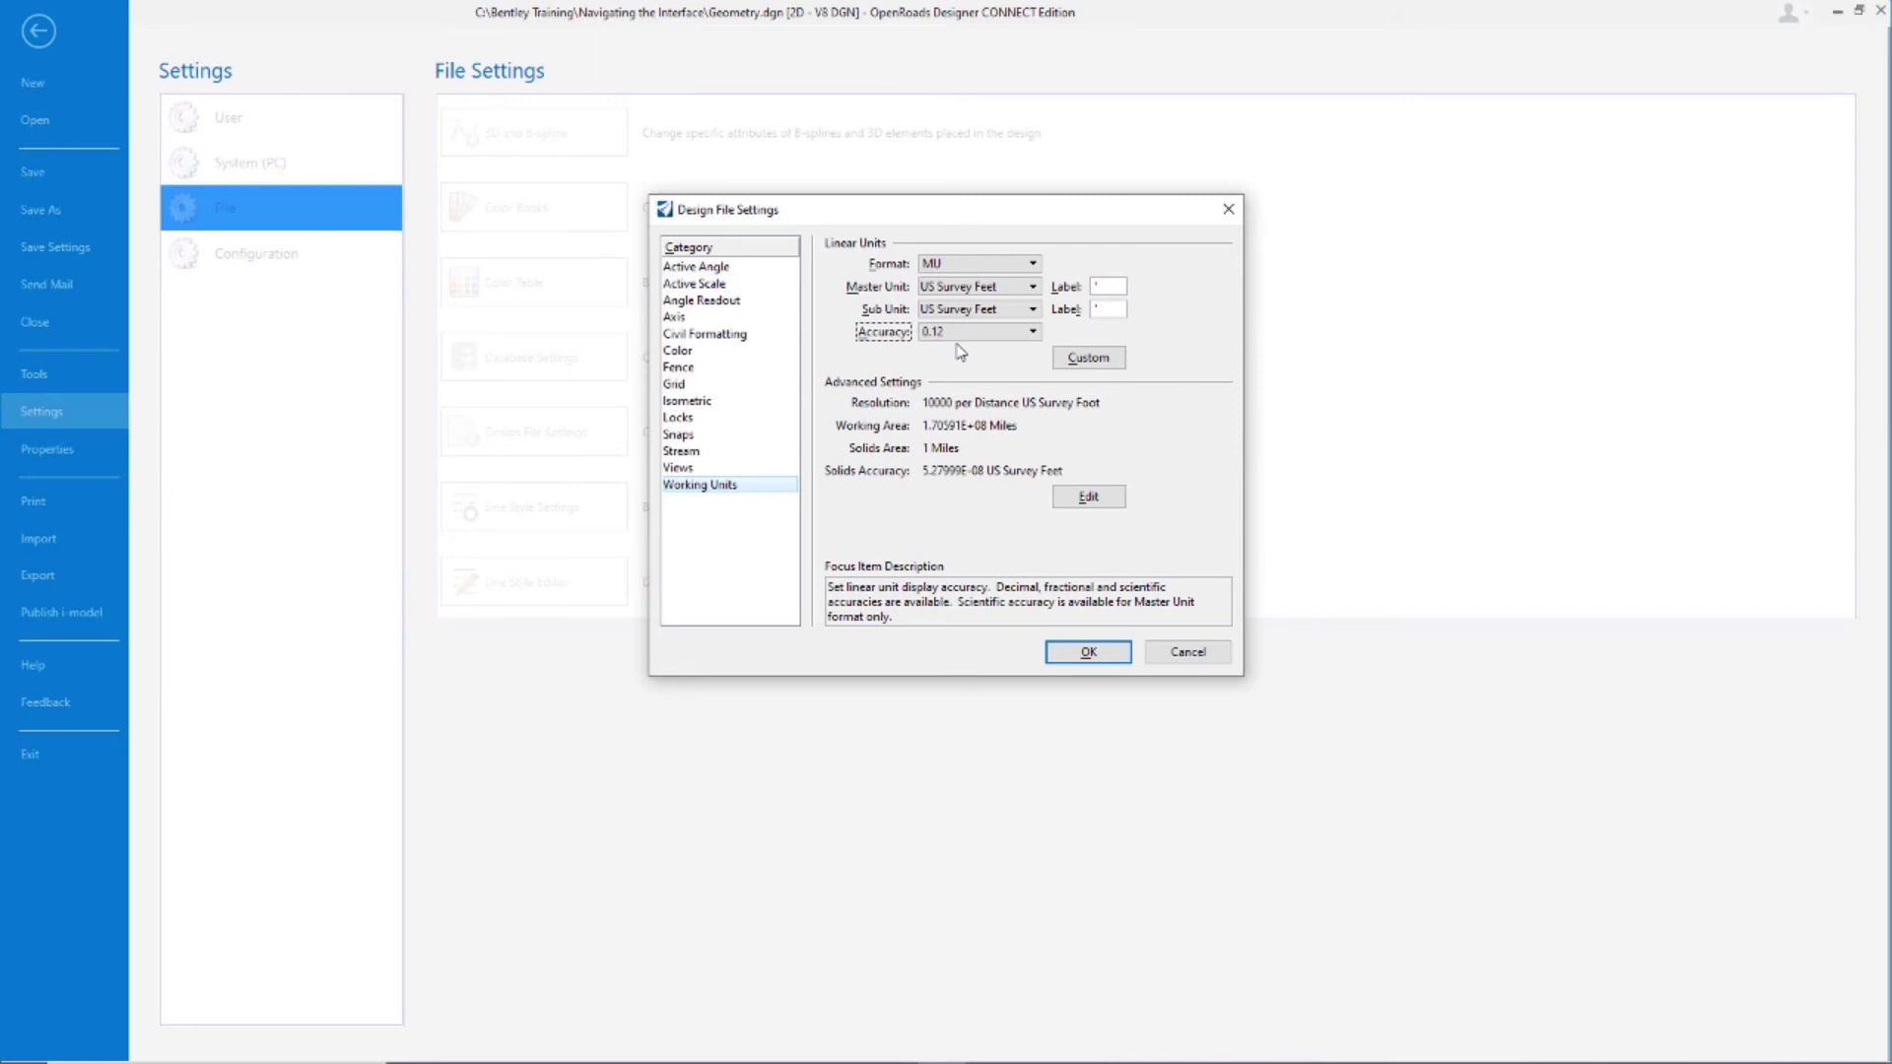
left_click(743, 301)
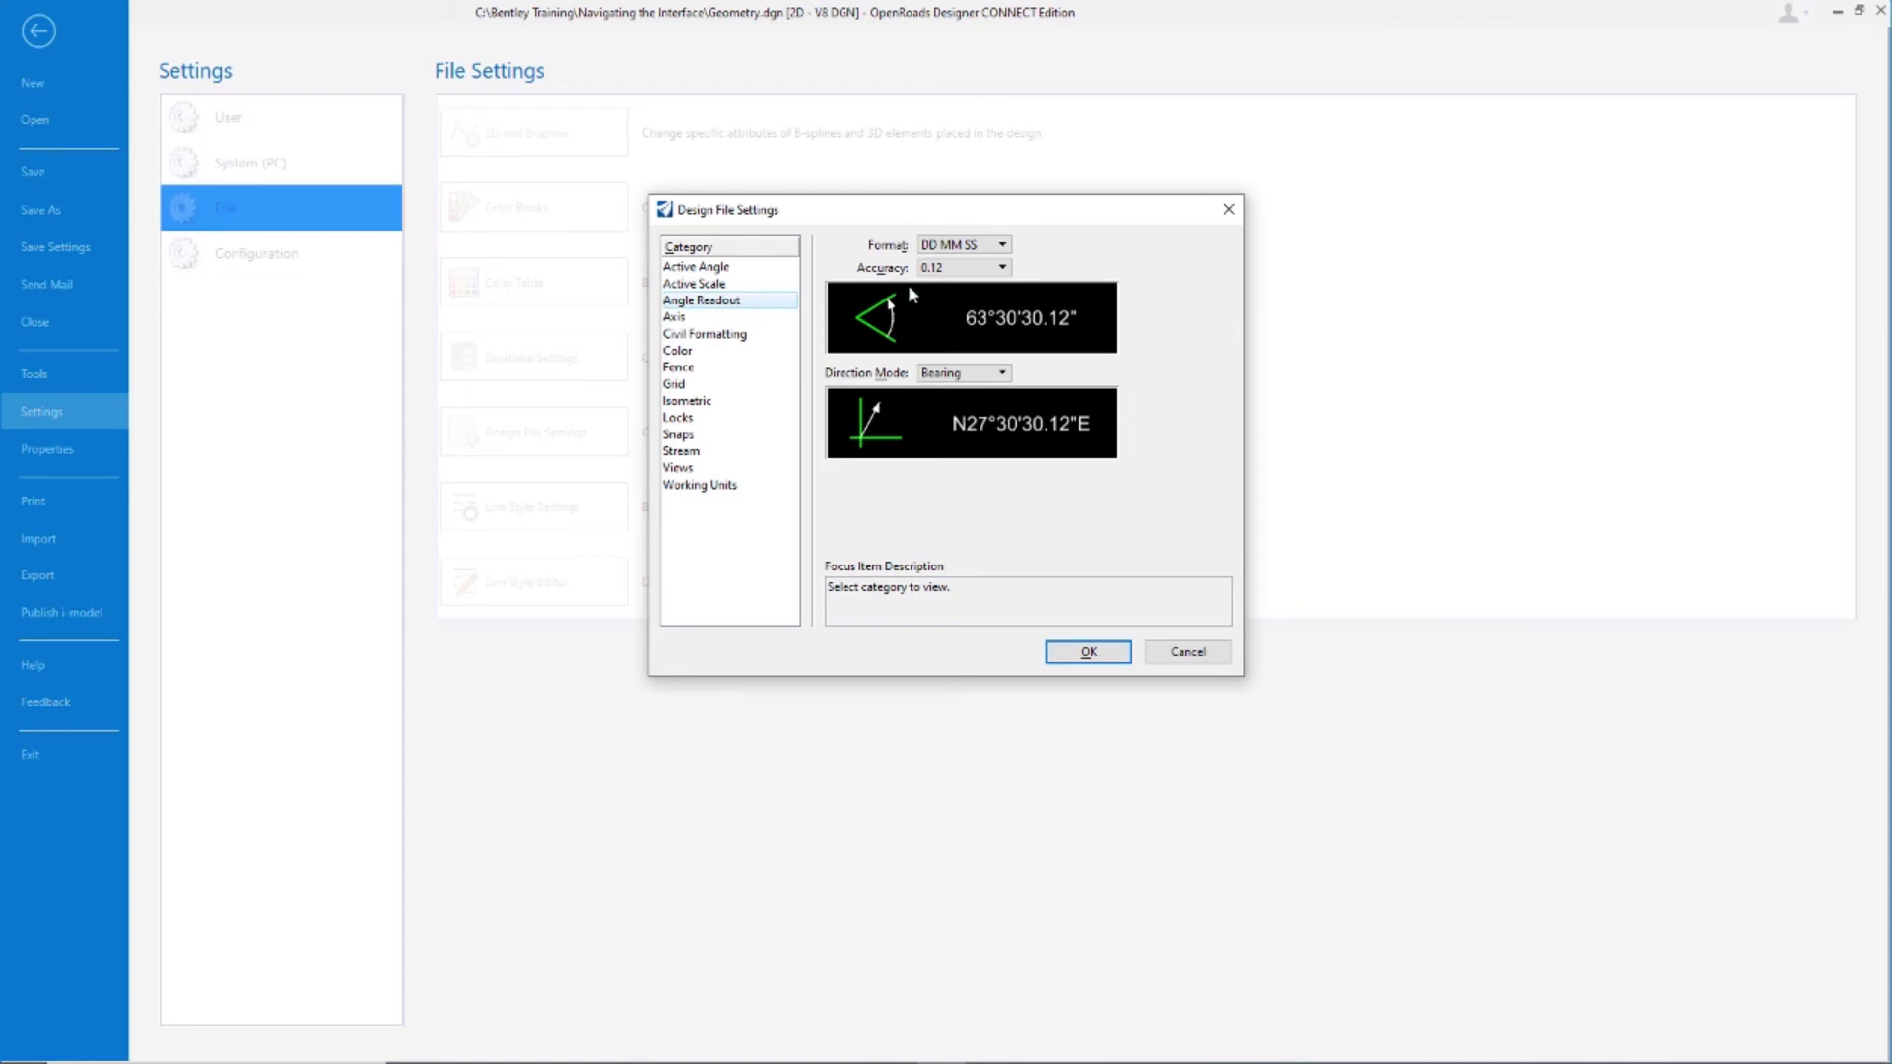
left_click(934, 269)
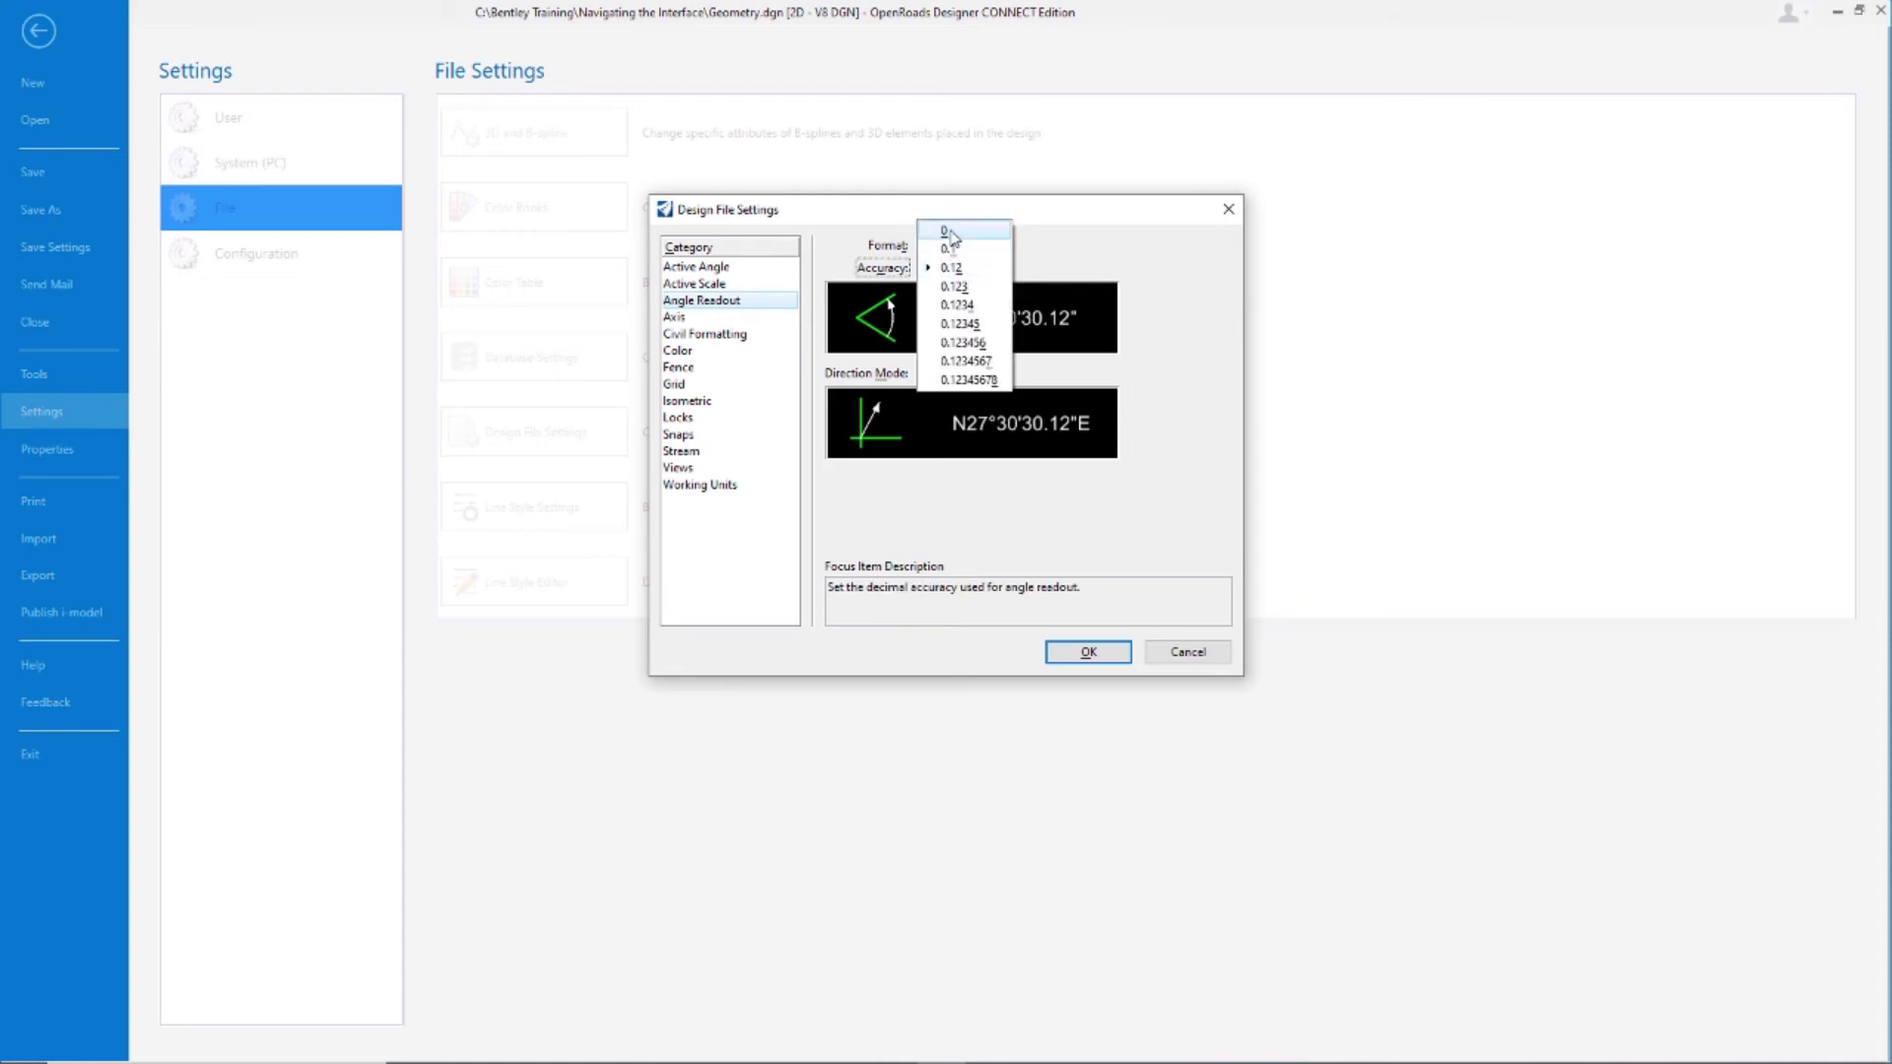
left_click(945, 233)
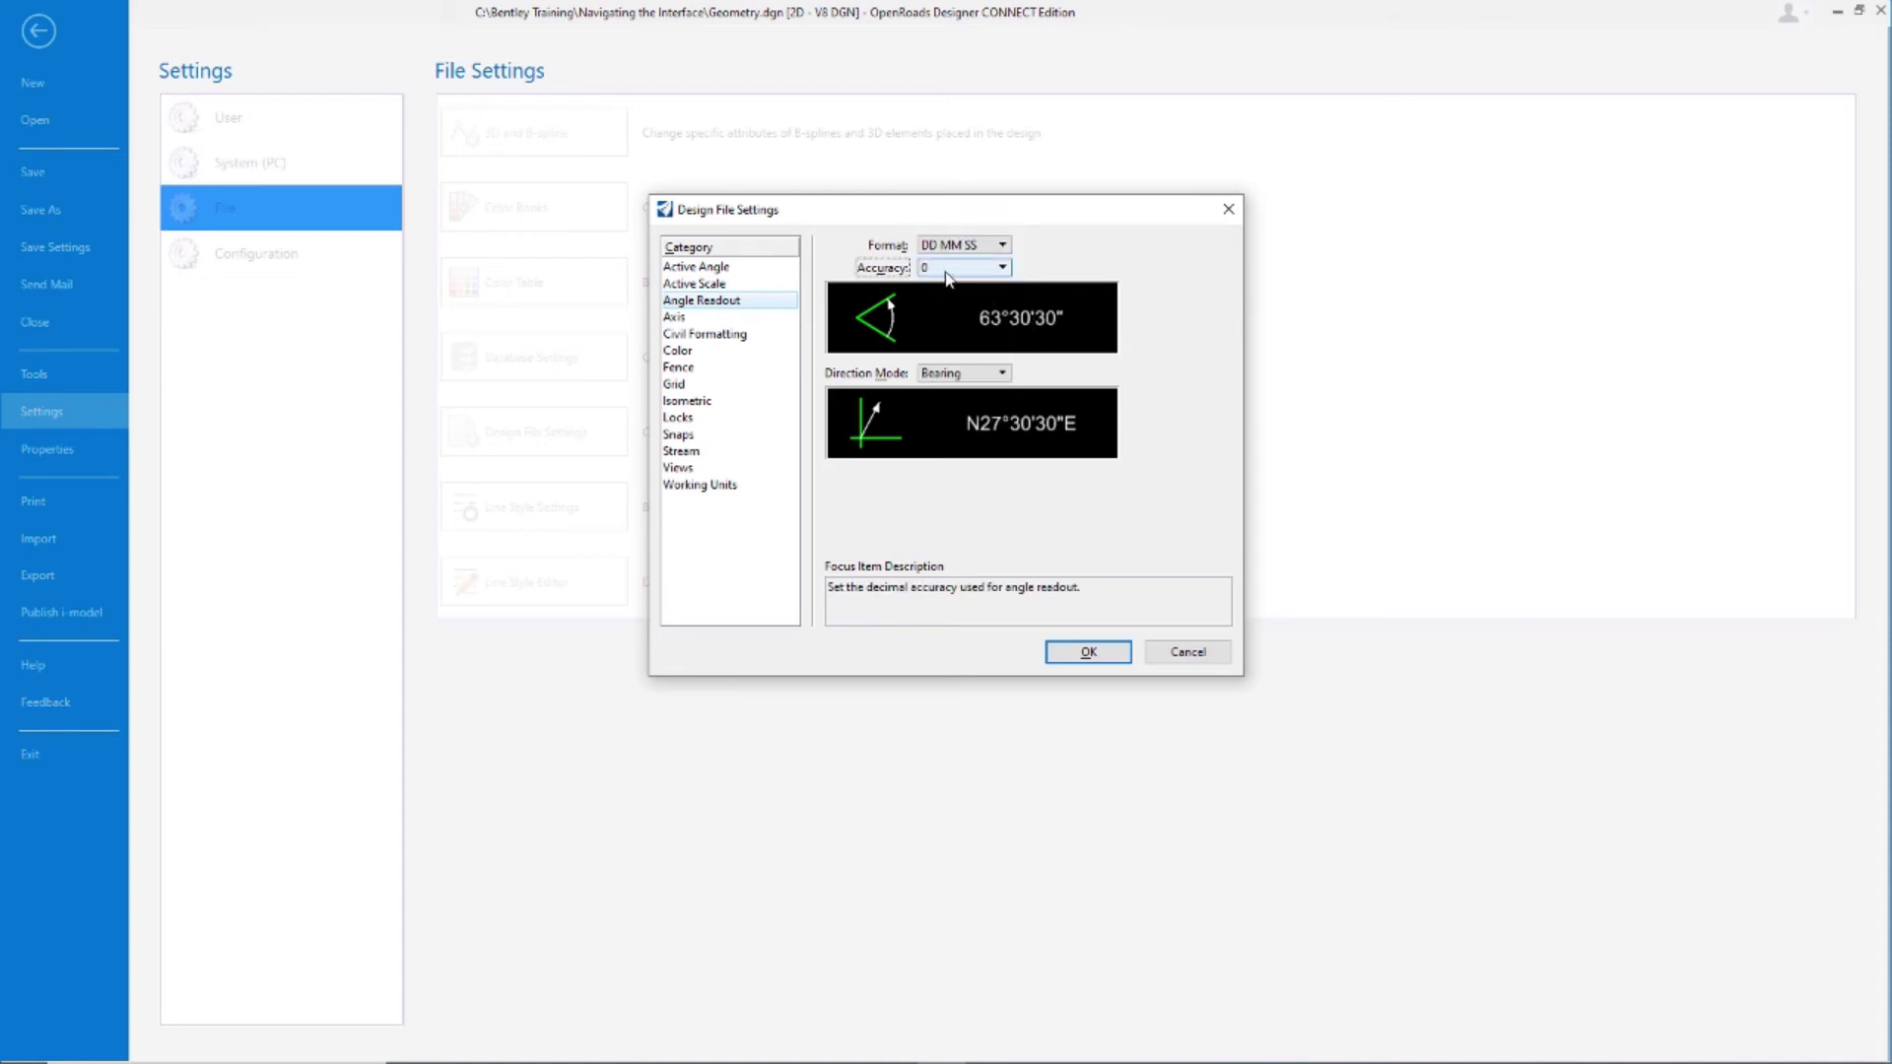
Set the station precision to 0.12 in the civil formatting, accept the design file settings and return to the drawing.
left_click(745, 336)
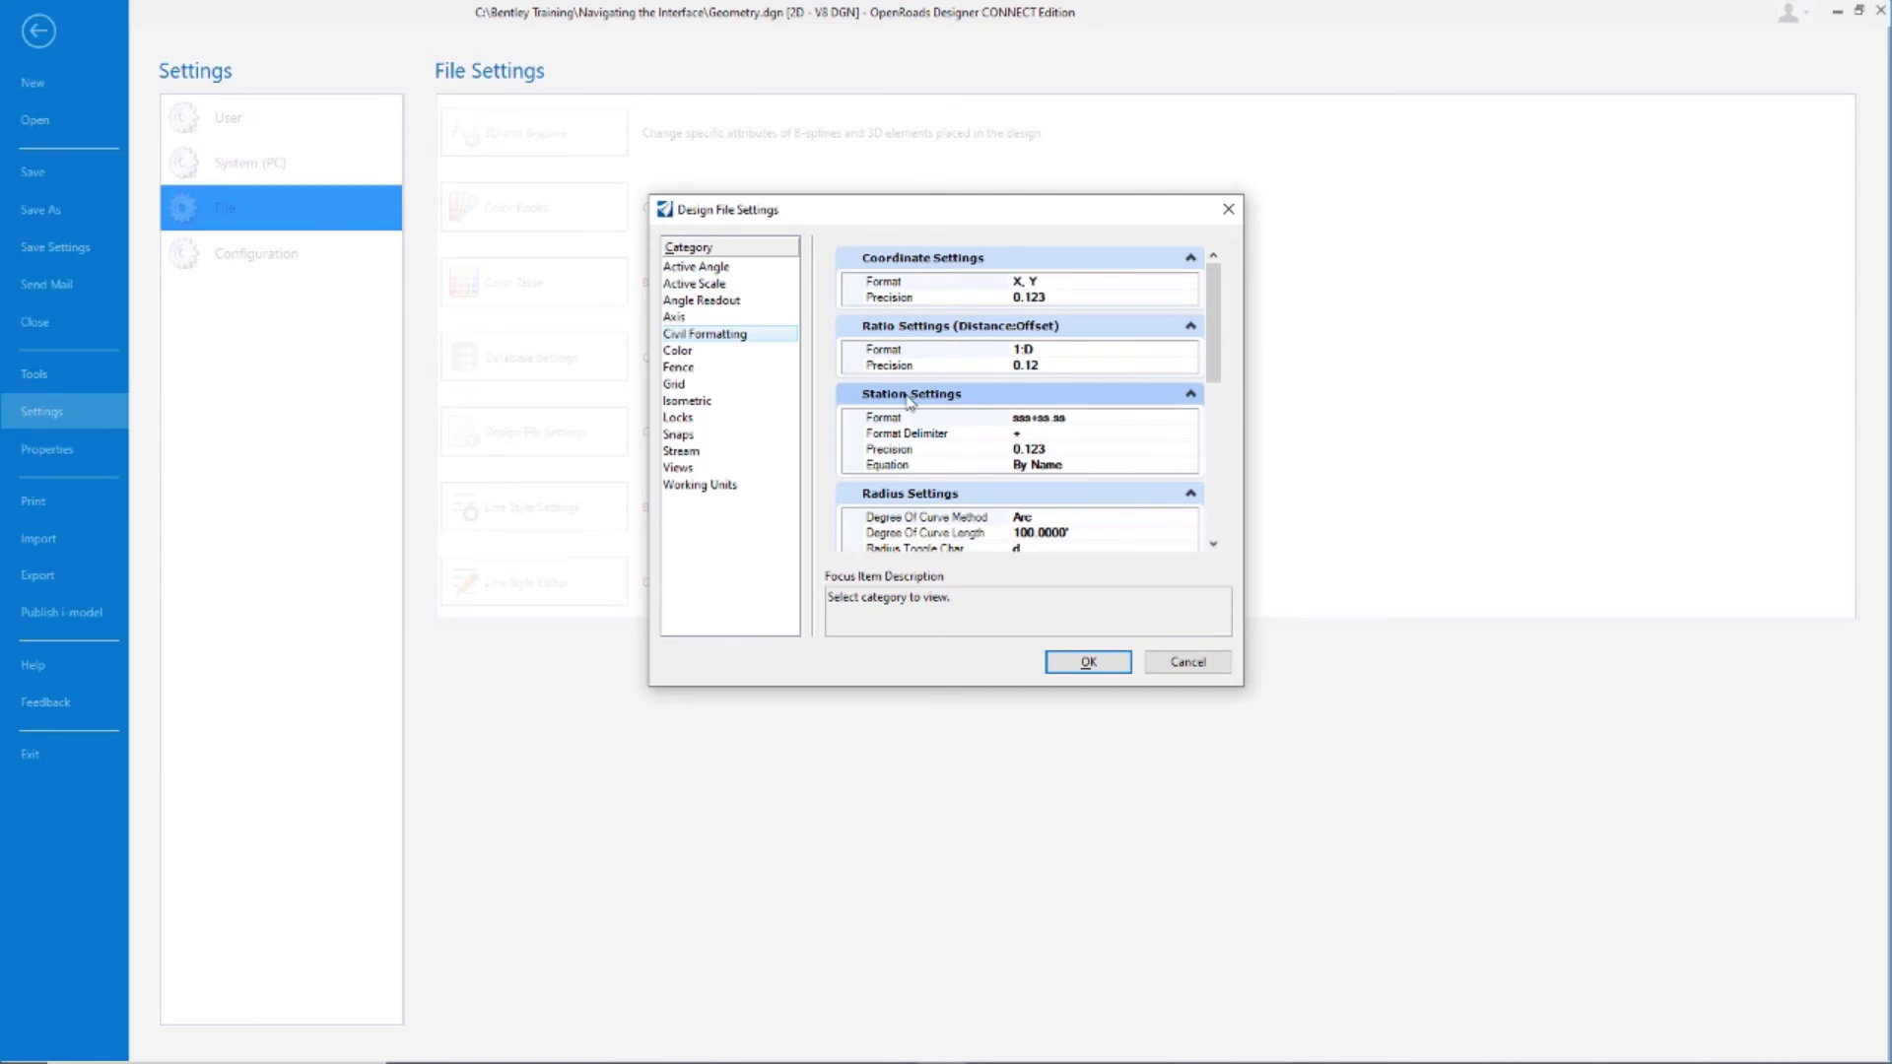
left_click(1062, 449)
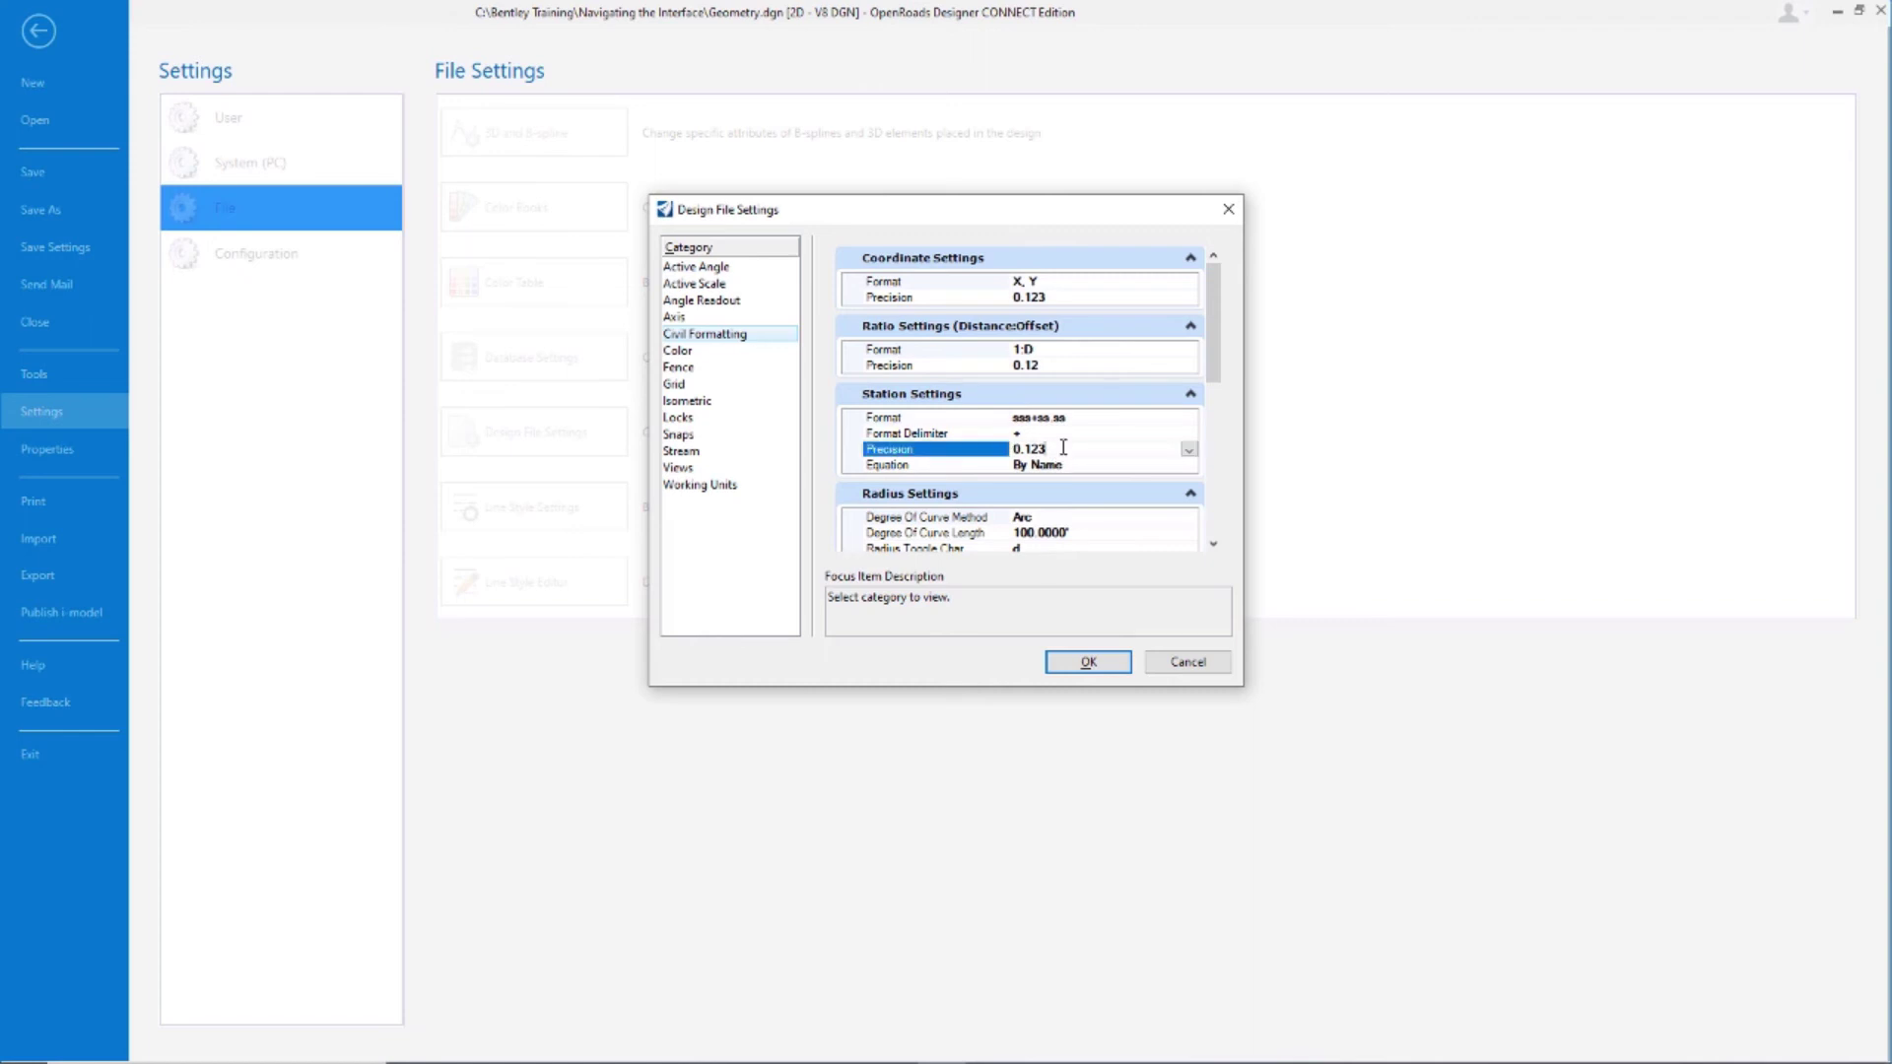
left_click(1189, 451)
left_click(1052, 495)
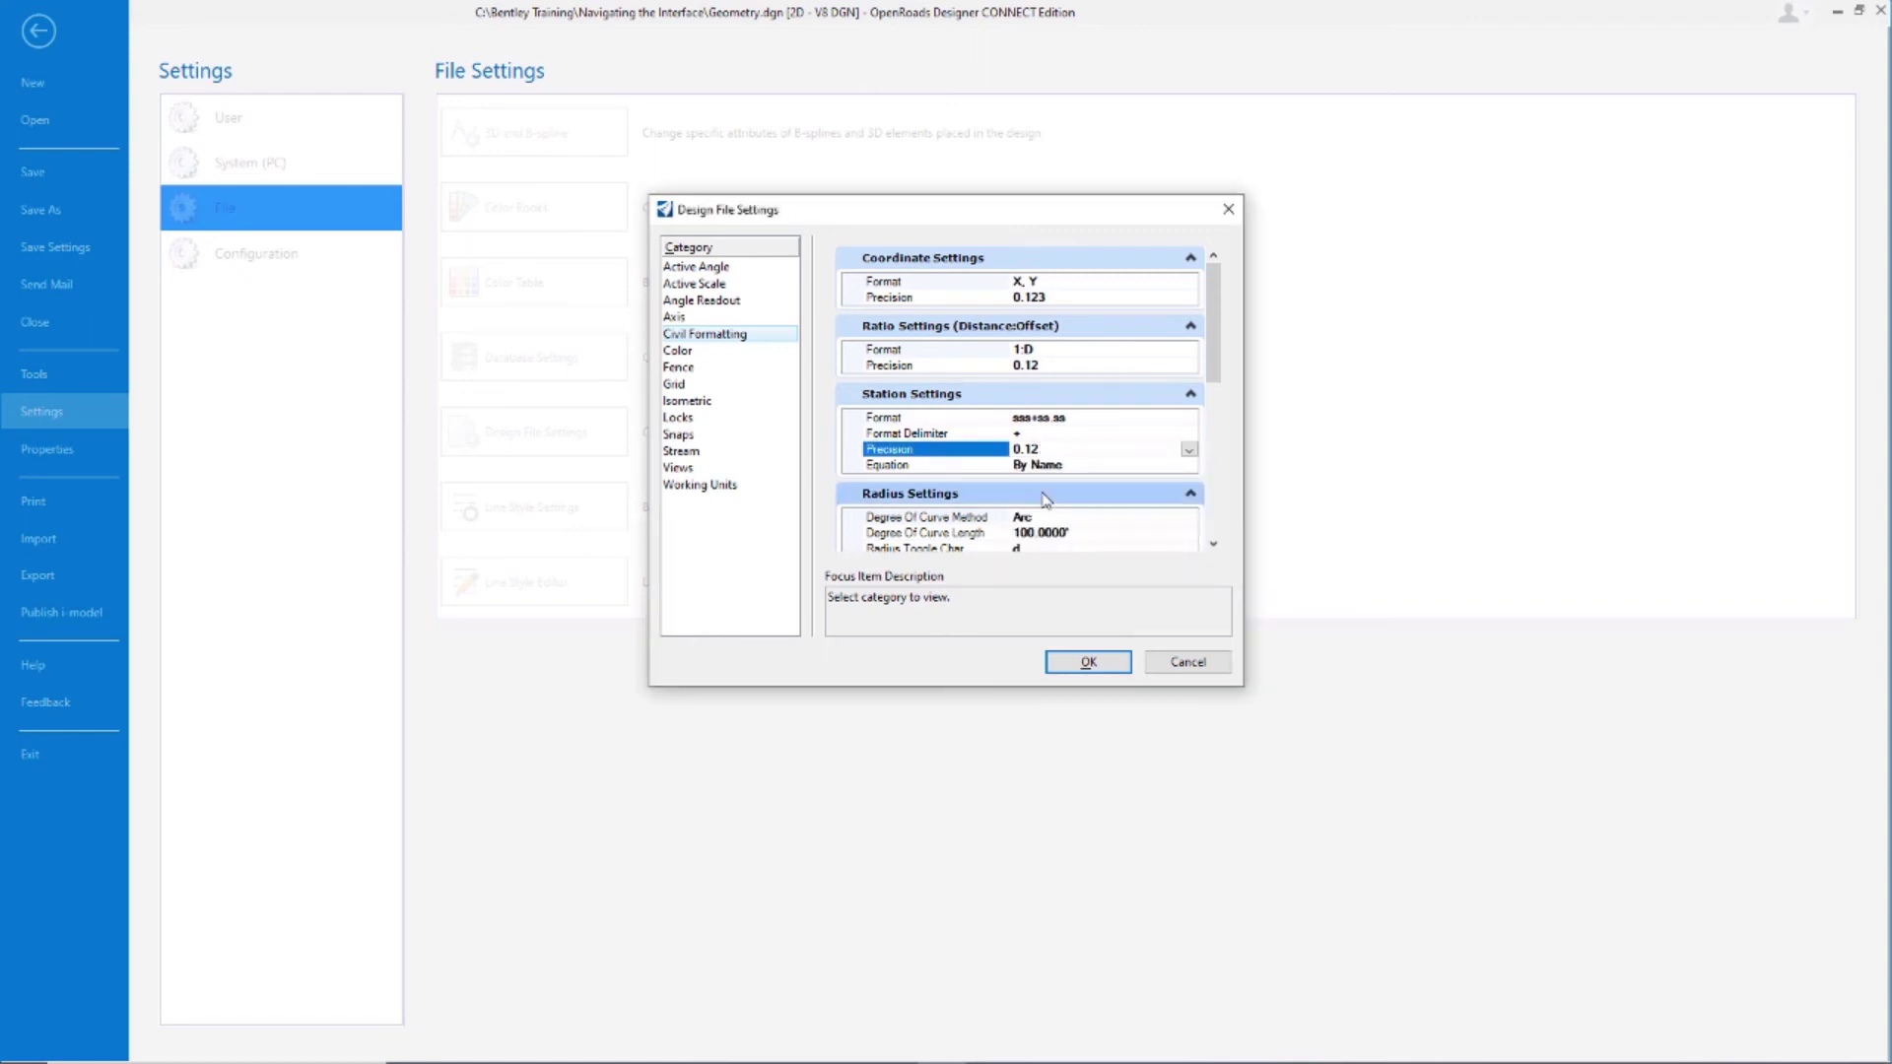
left_click(1101, 667)
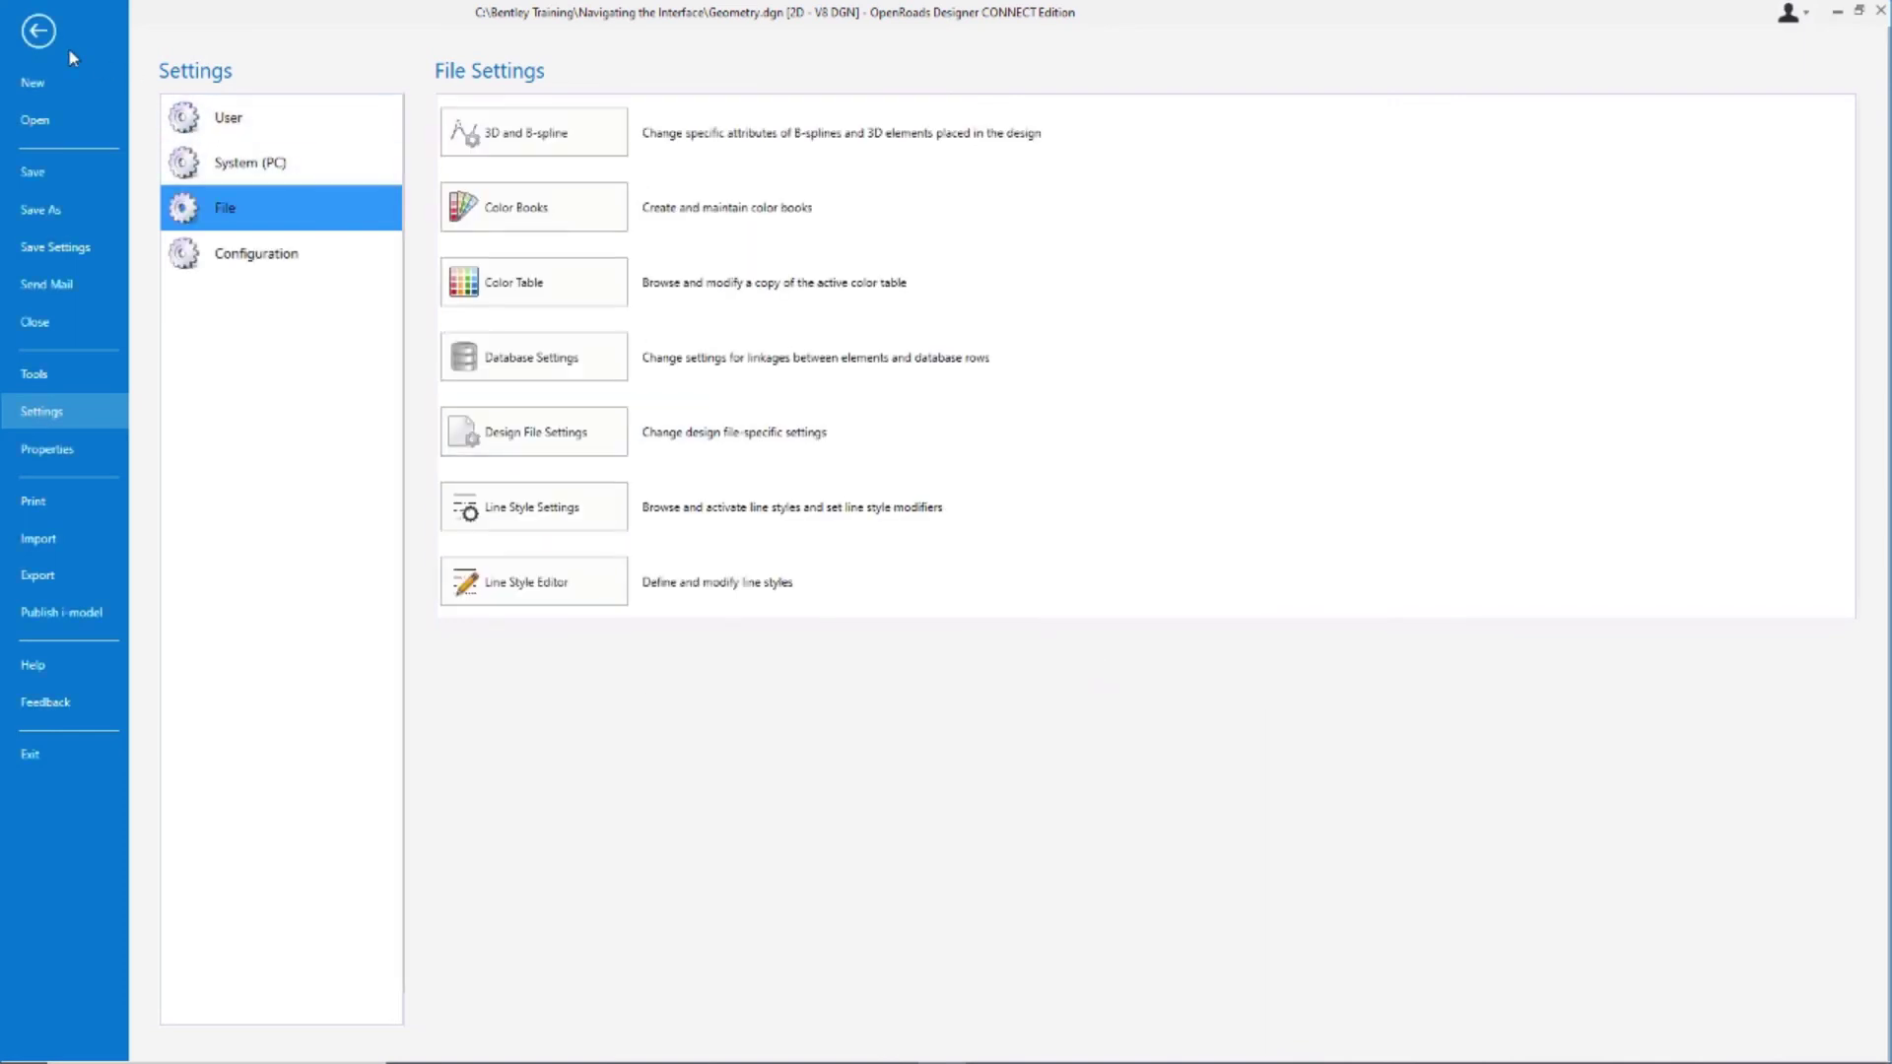
left_click(38, 33)
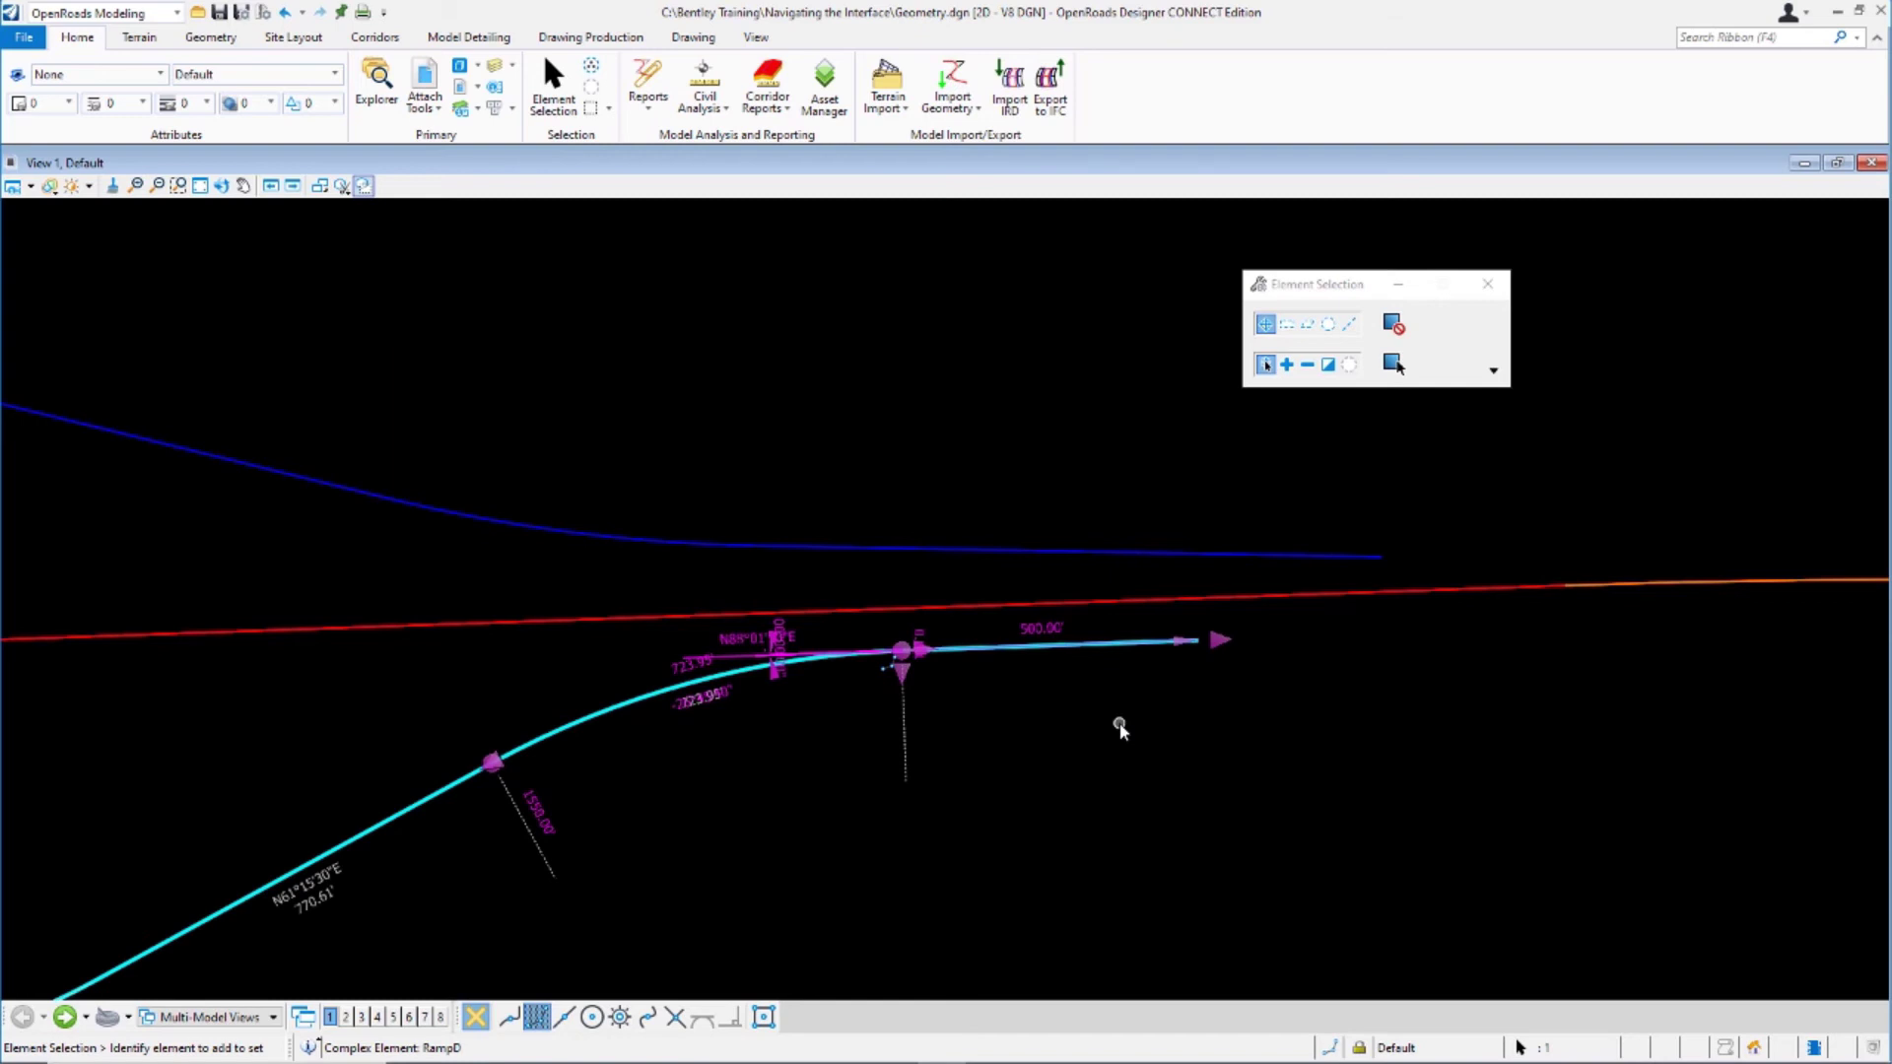
Open RampD's end tangent length for editing without entering a value, reselect the ramp to examine its context tools, and clear the selection.
left_click(1055, 631)
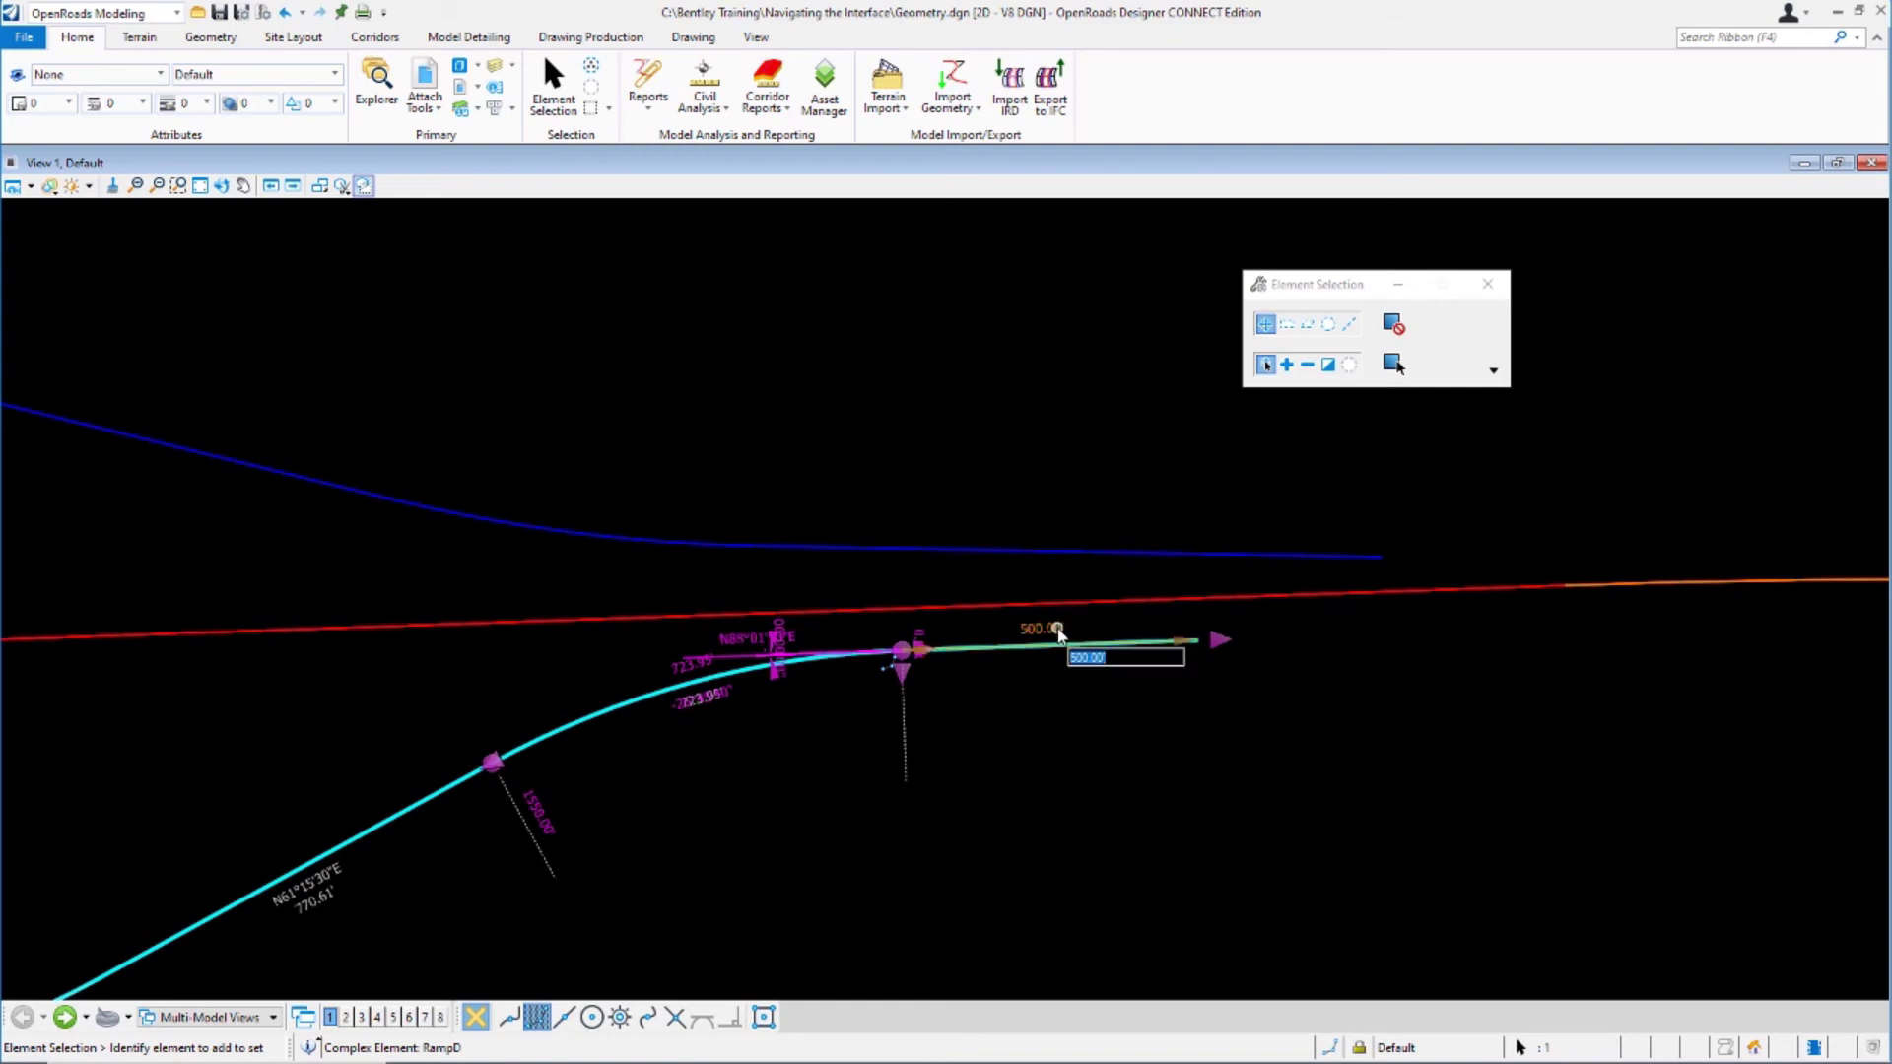
left_click(1081, 712)
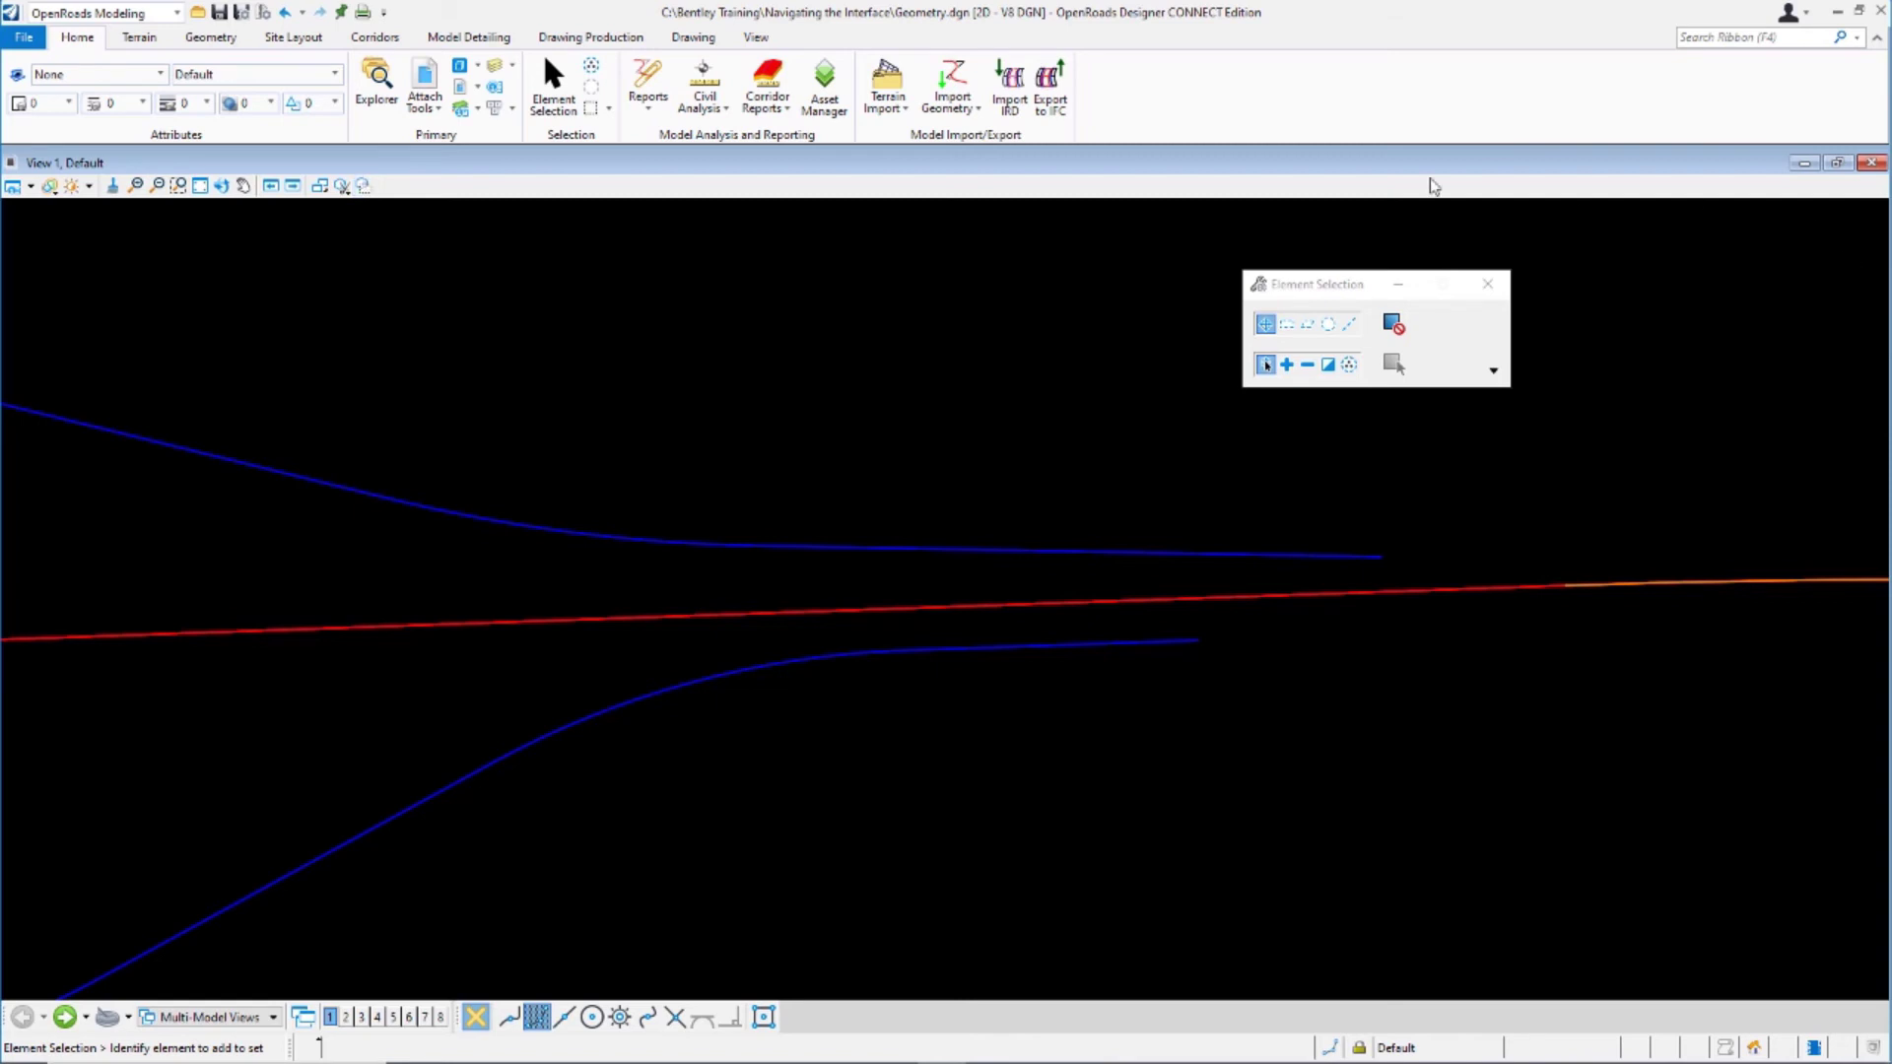
left_click(1045, 644)
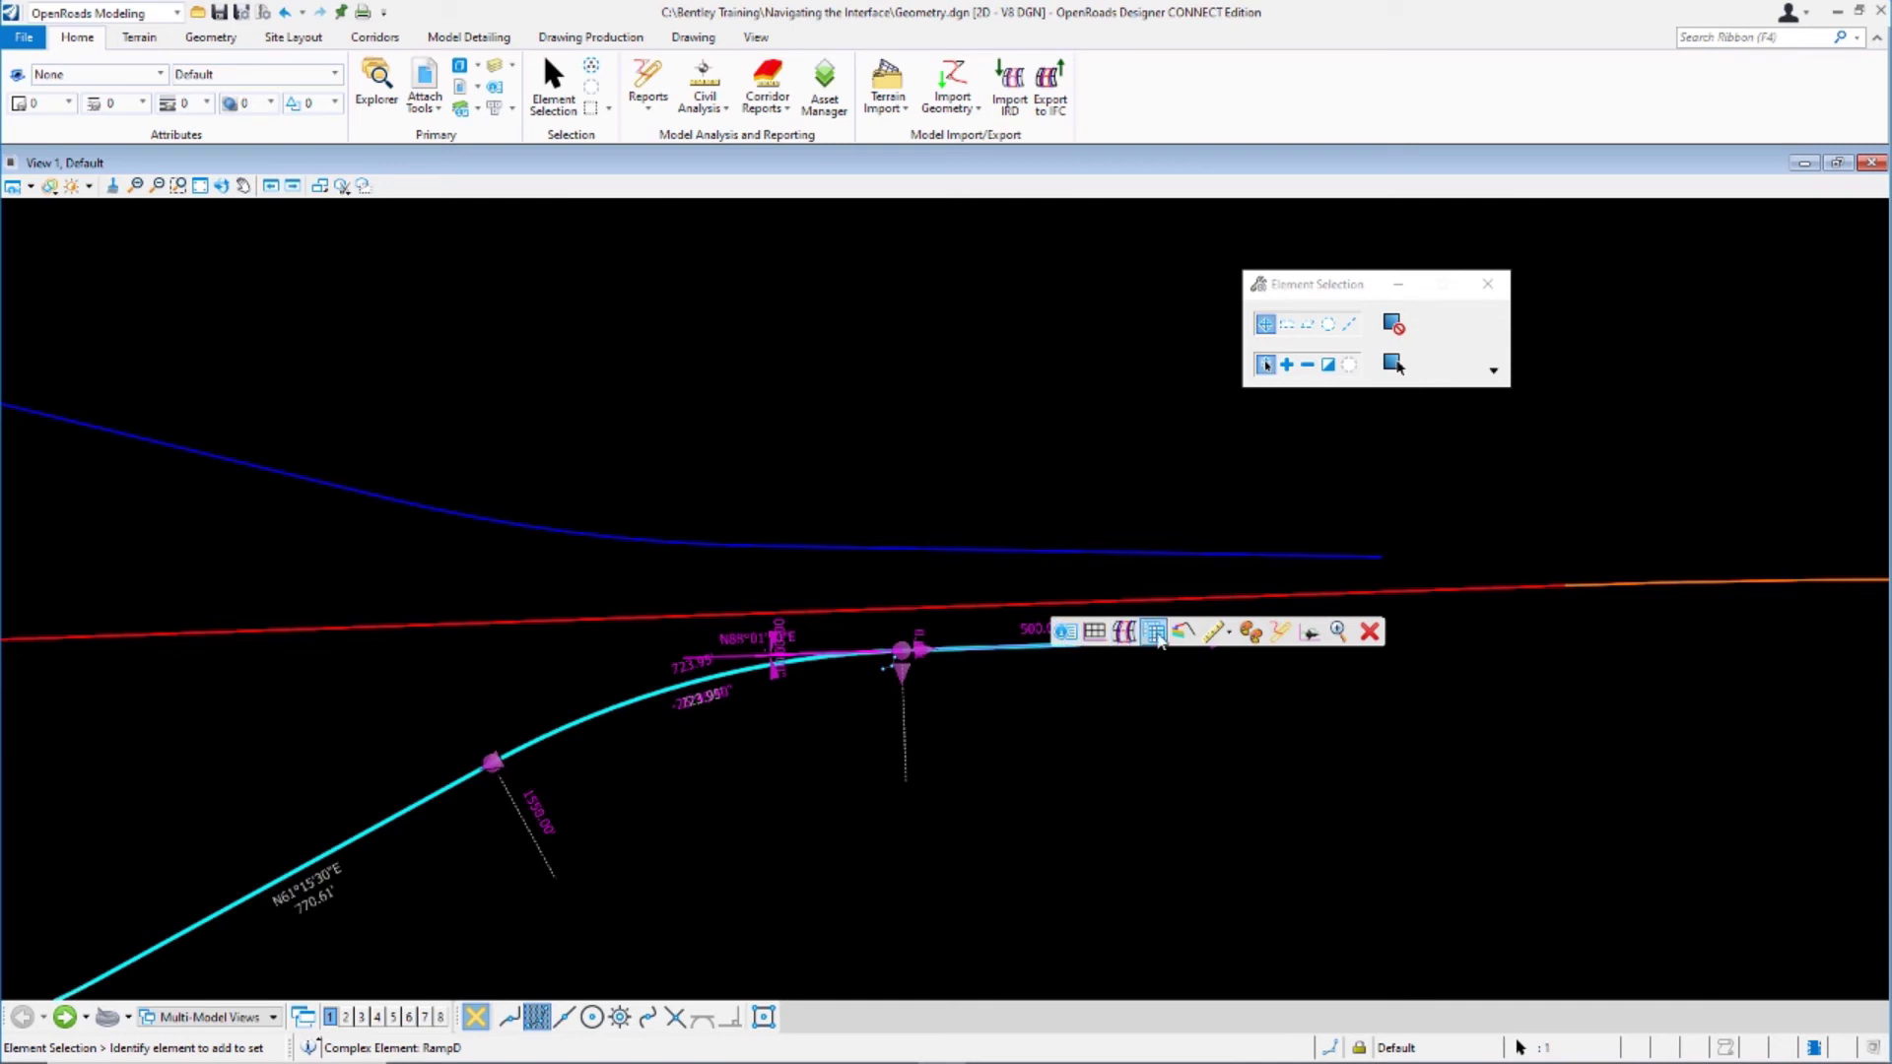
left_click(995, 651)
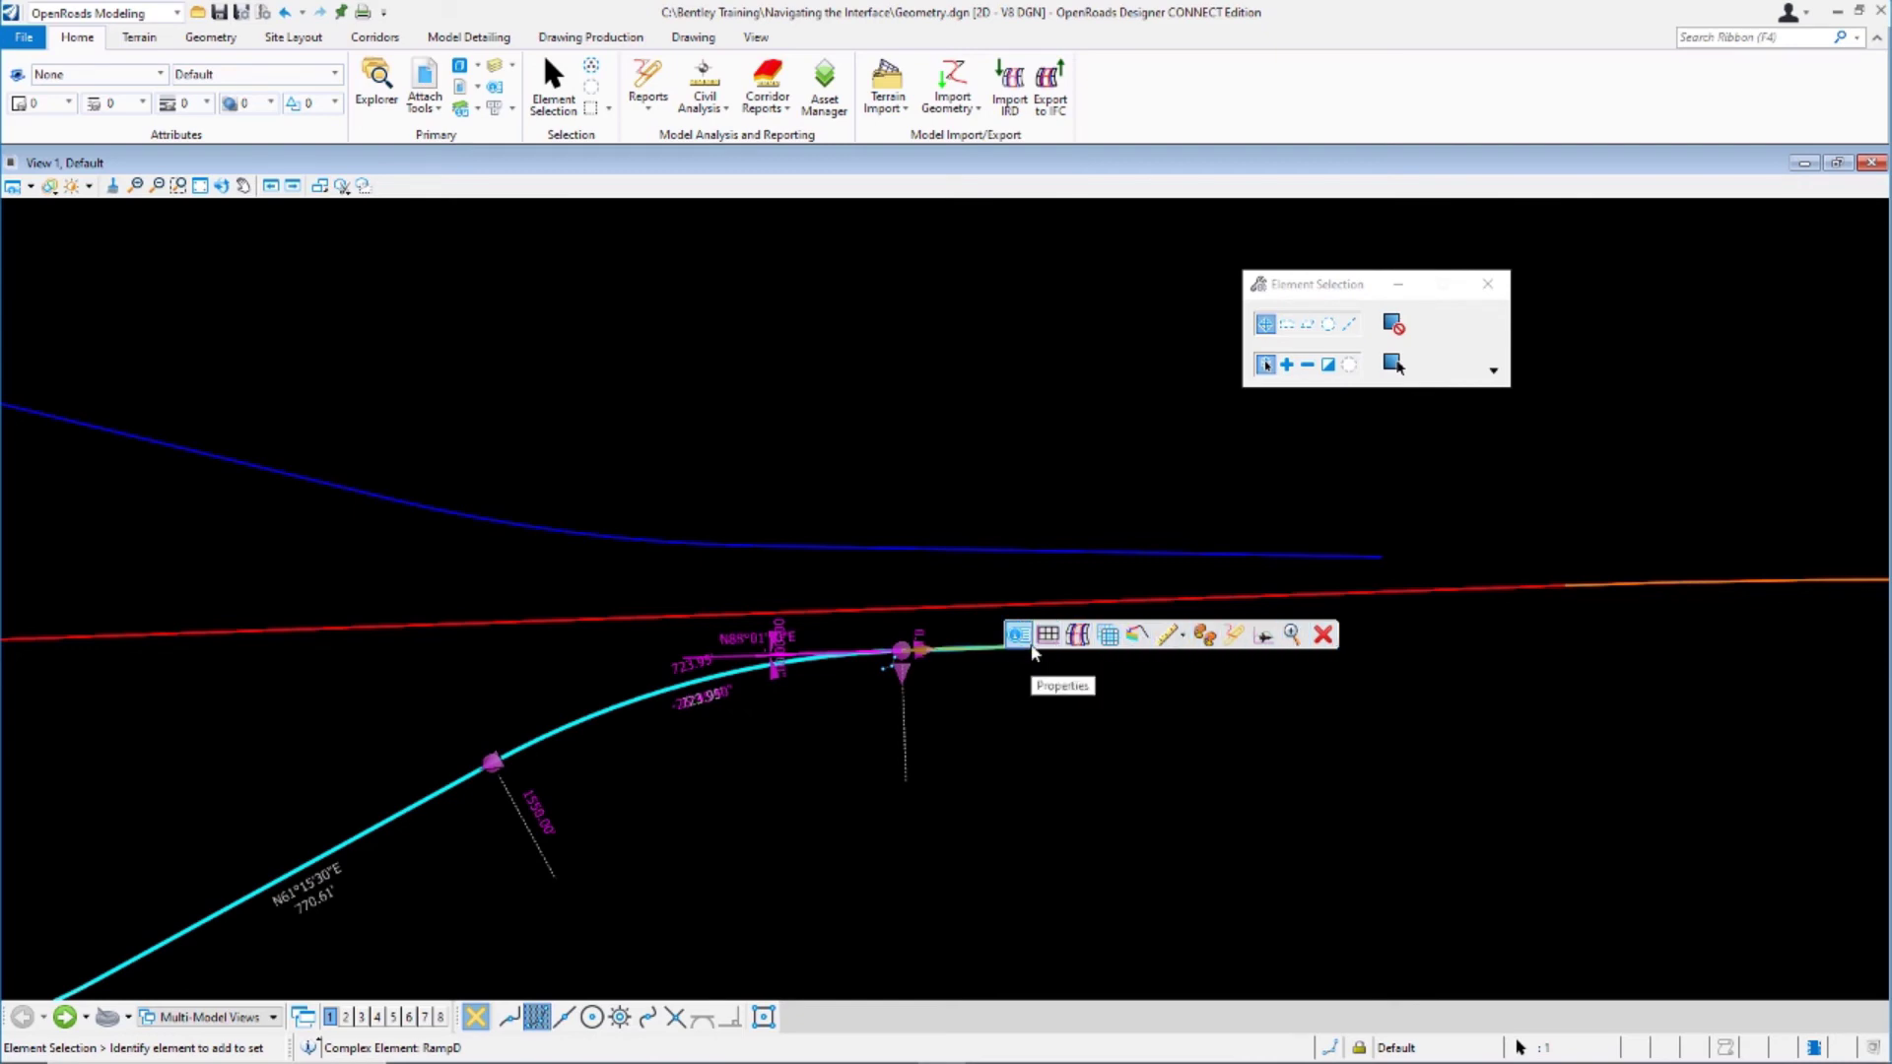
left_click(1018, 706)
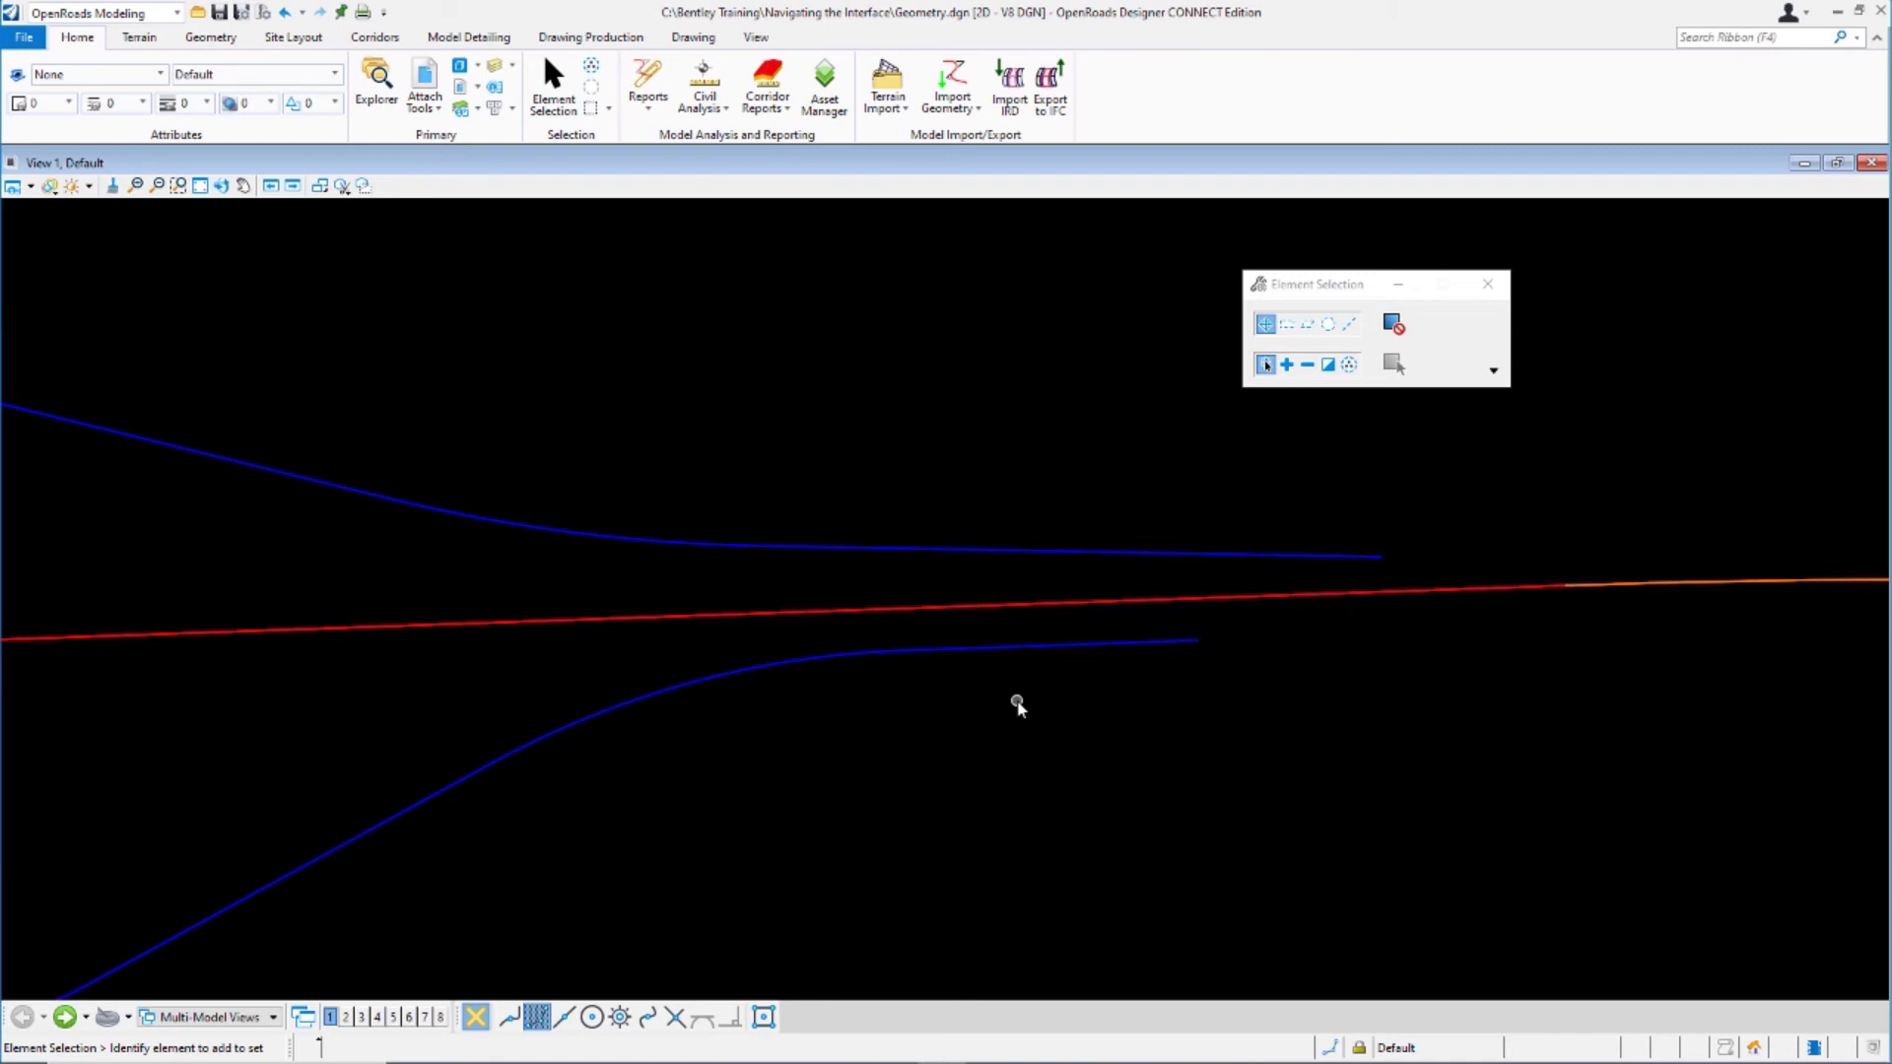
Select the Route97-Extension alignment and view its quick properties, including feature name, feature definition and stroking settings.
scroll(1019, 705, "down", 5)
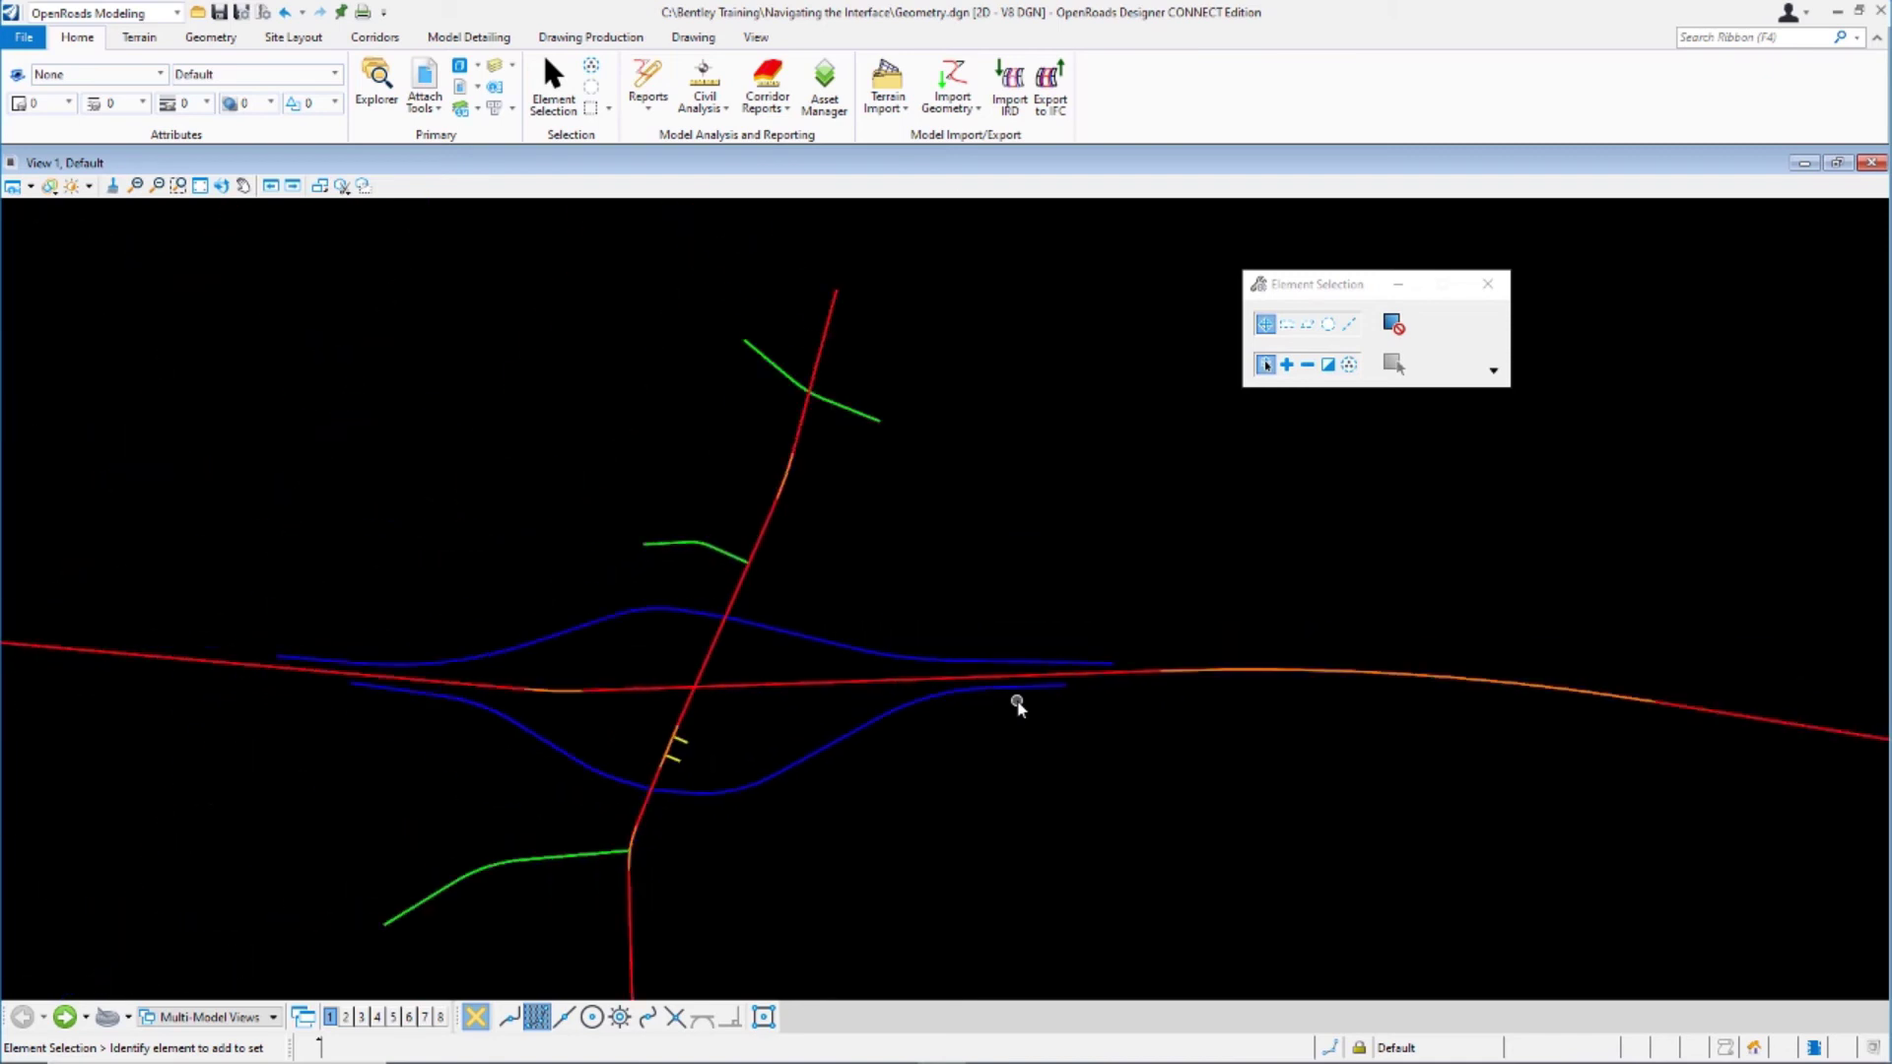
scroll(1018, 705, "up", 1)
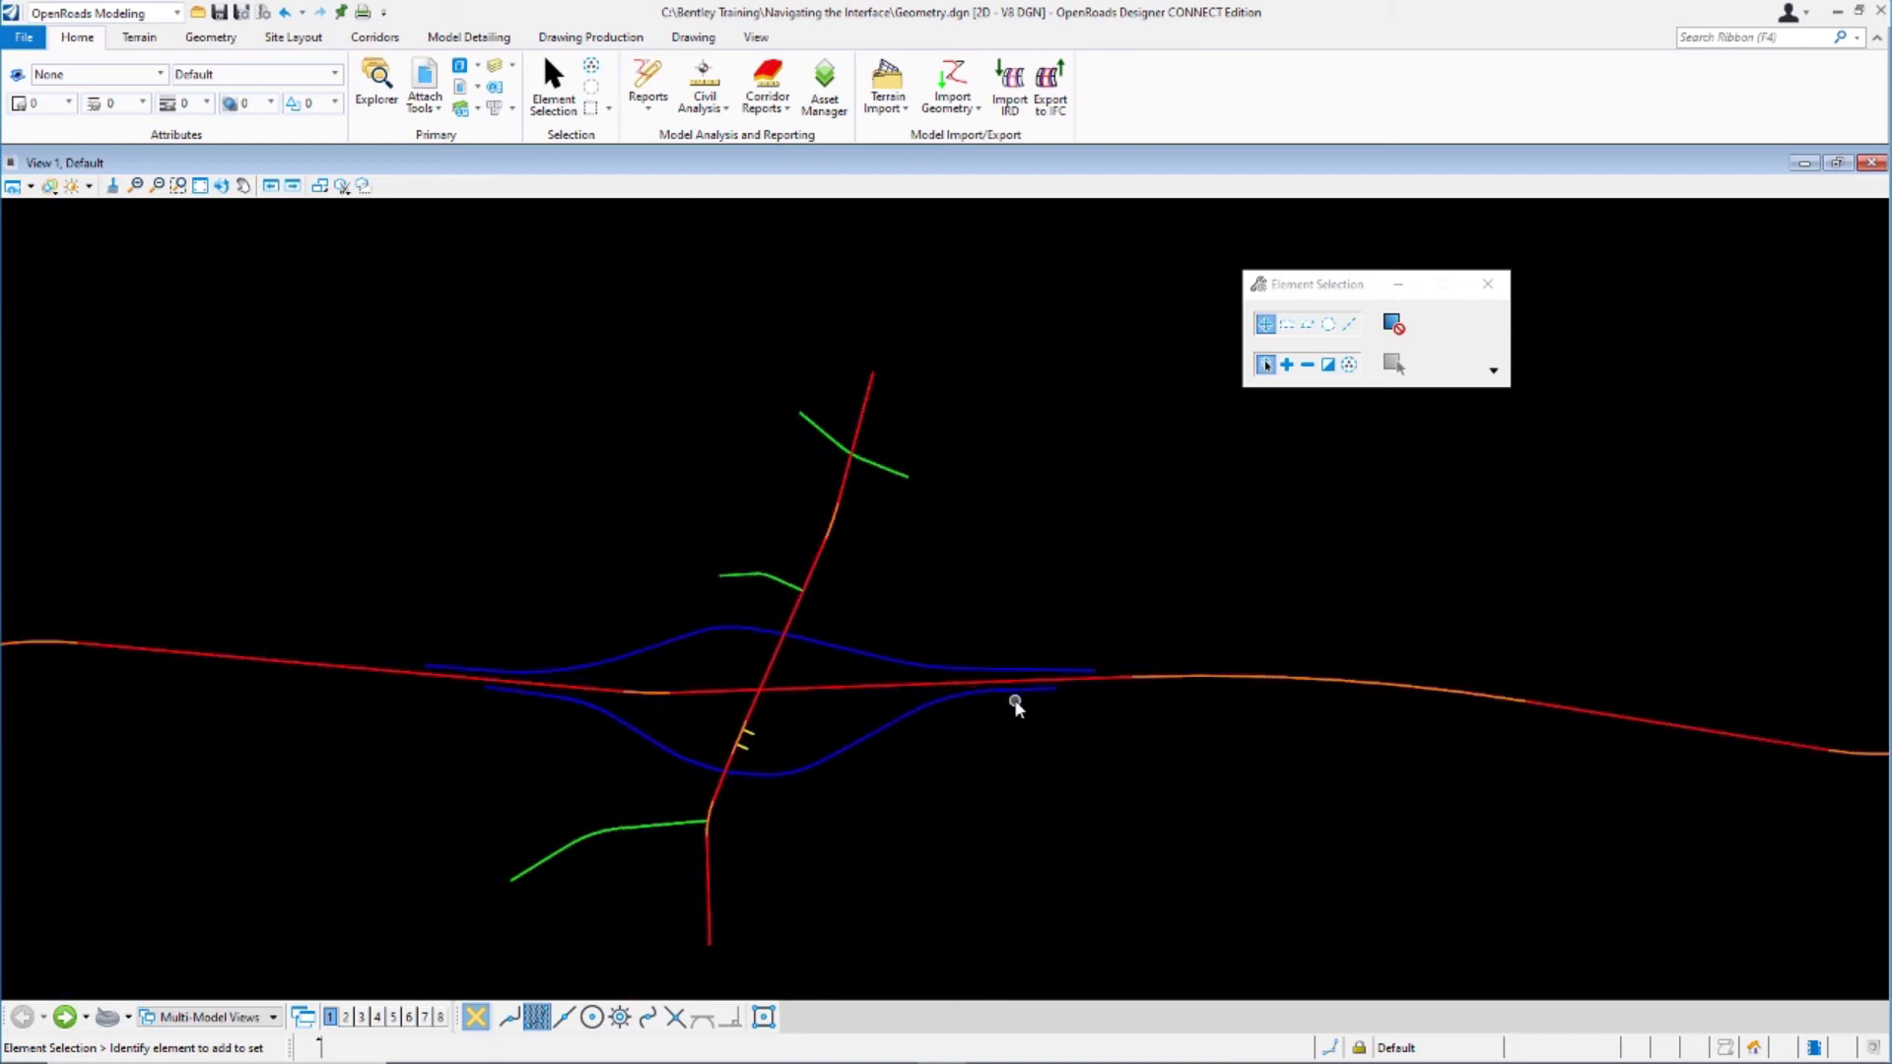
left_click(833, 690)
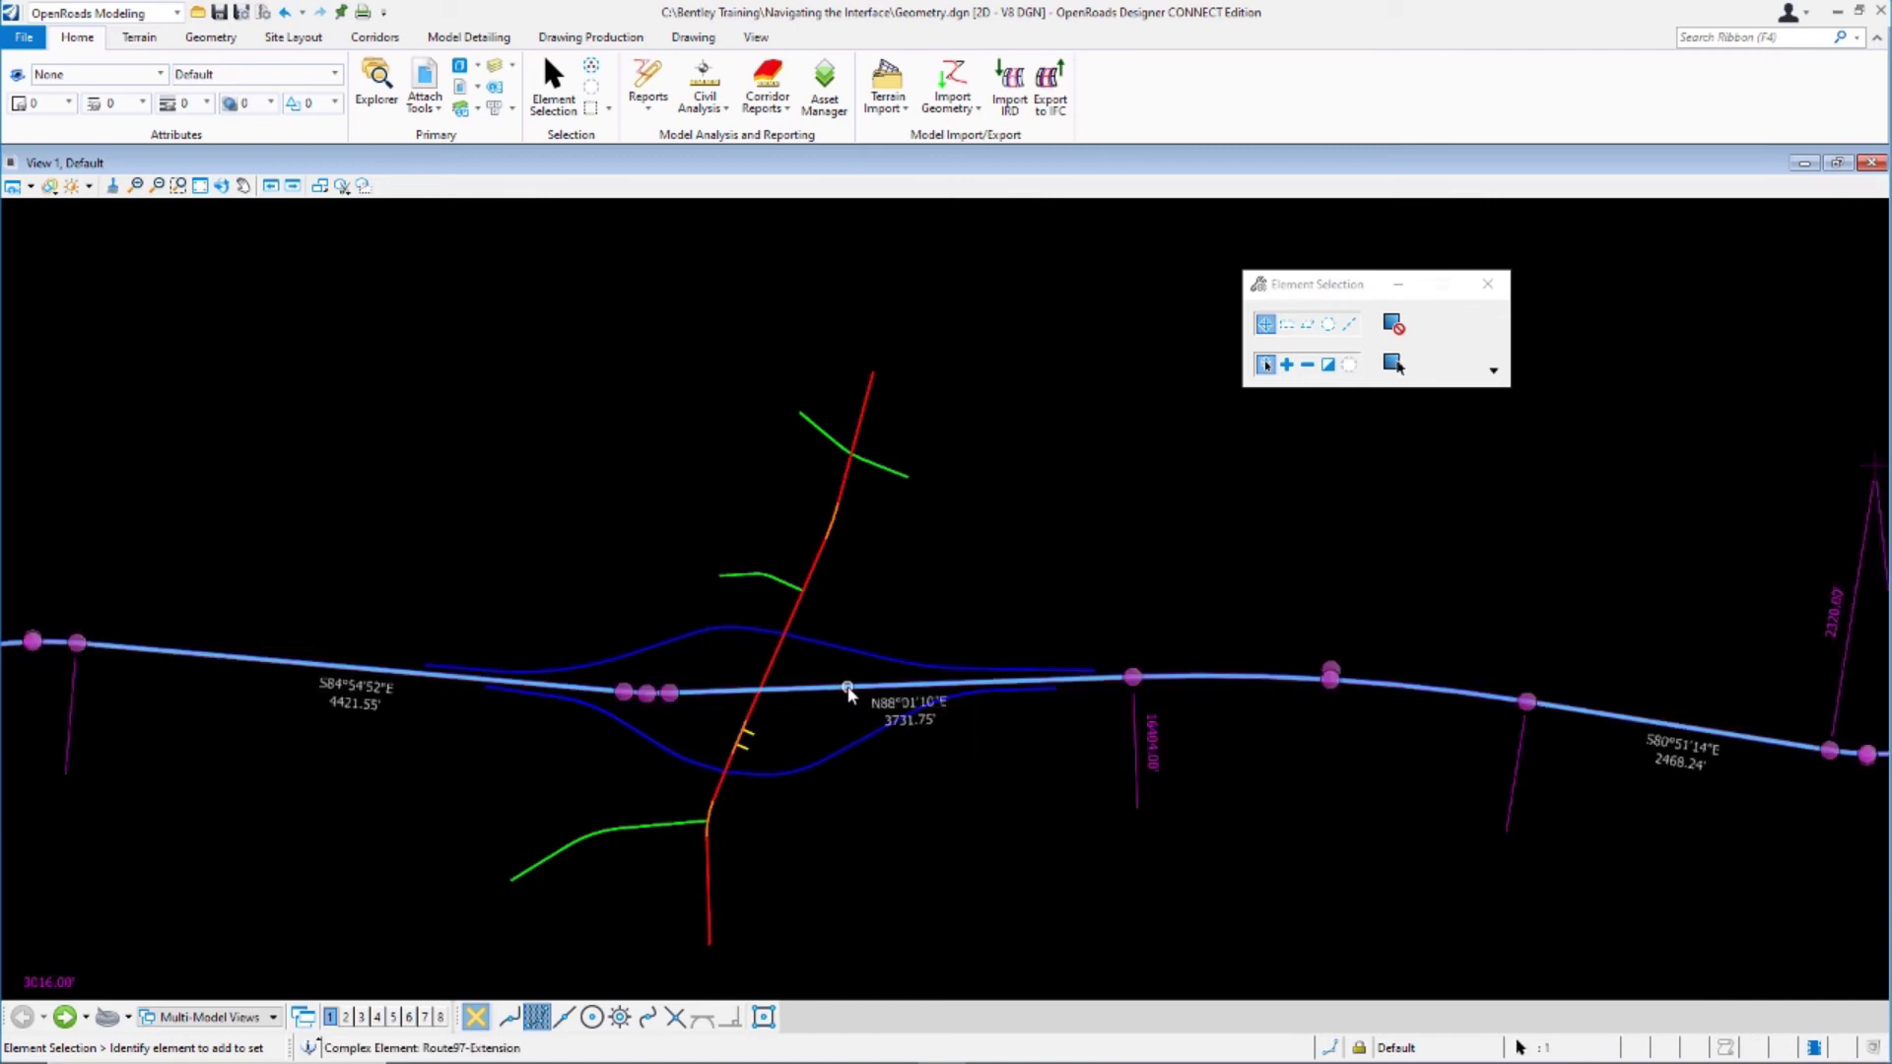
mouse_move(873, 676)
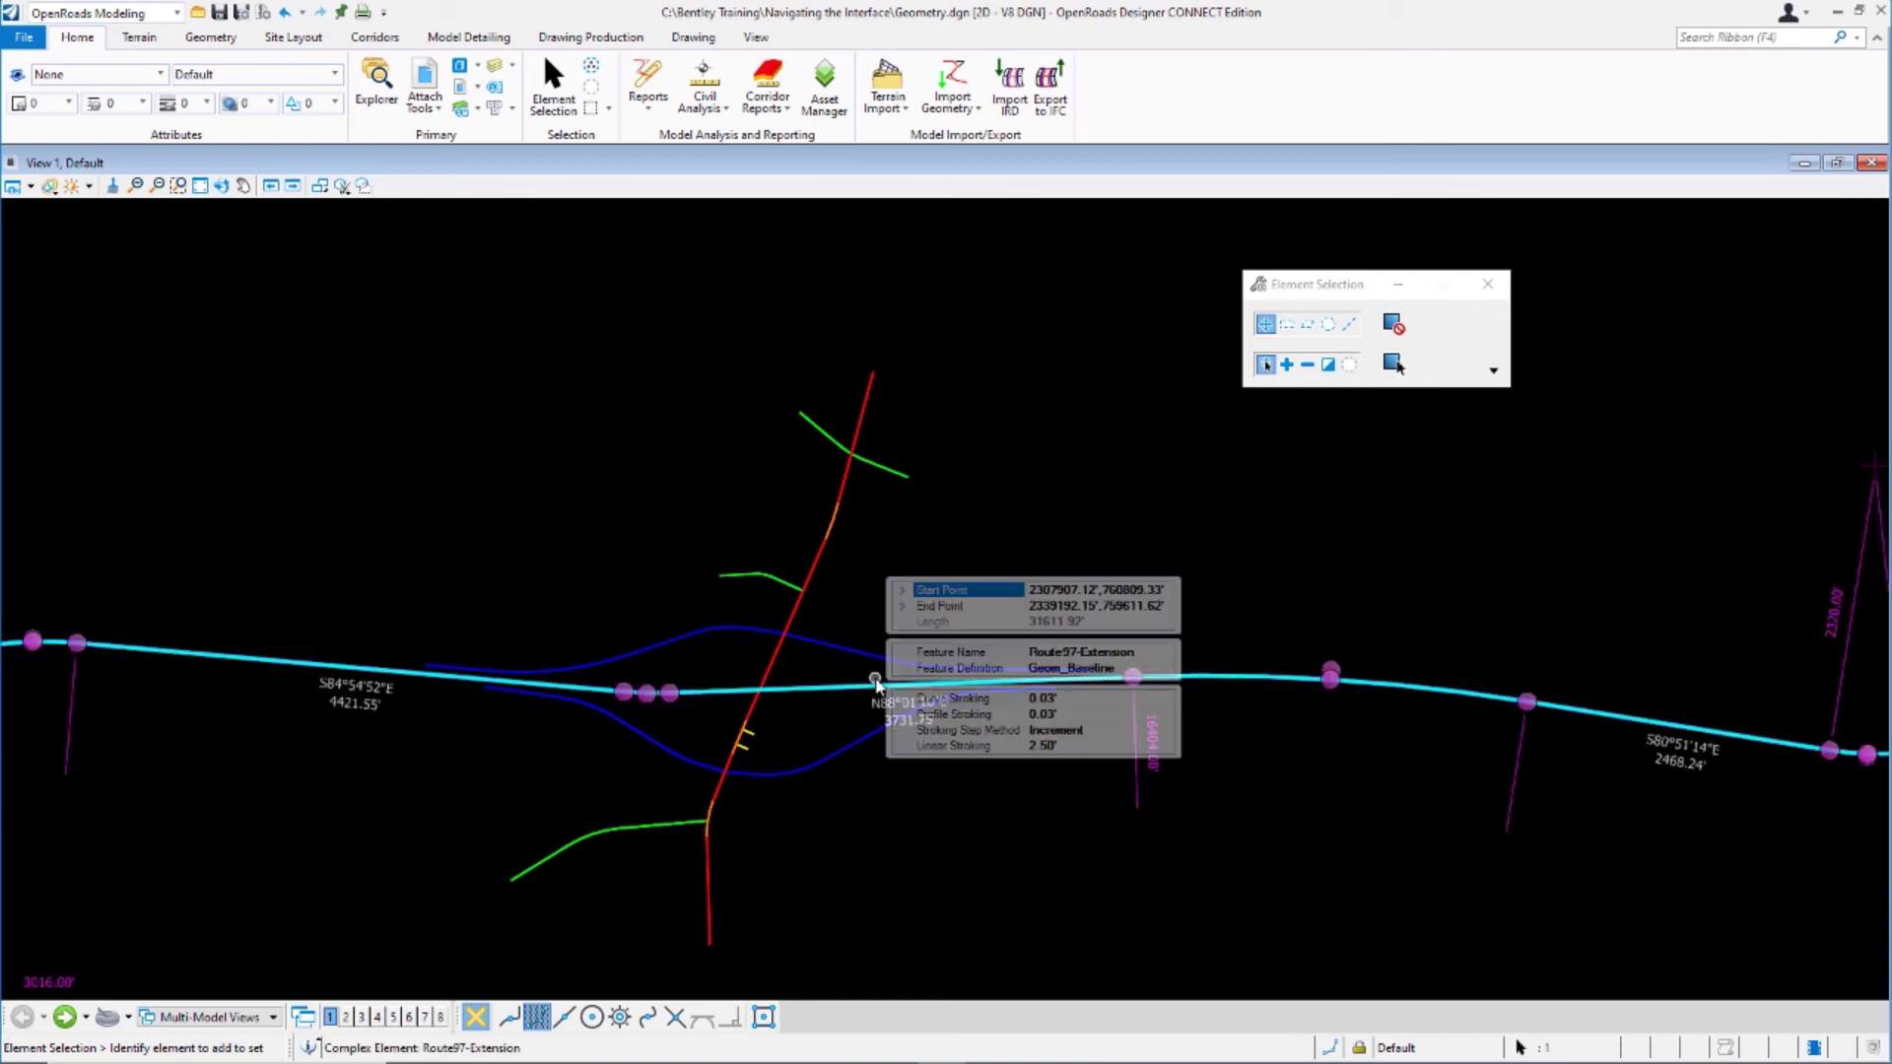
Remove the "-Extension" suffix from the Route97-Extension alignment's feature name and clear the selection.
left_click(1126, 655)
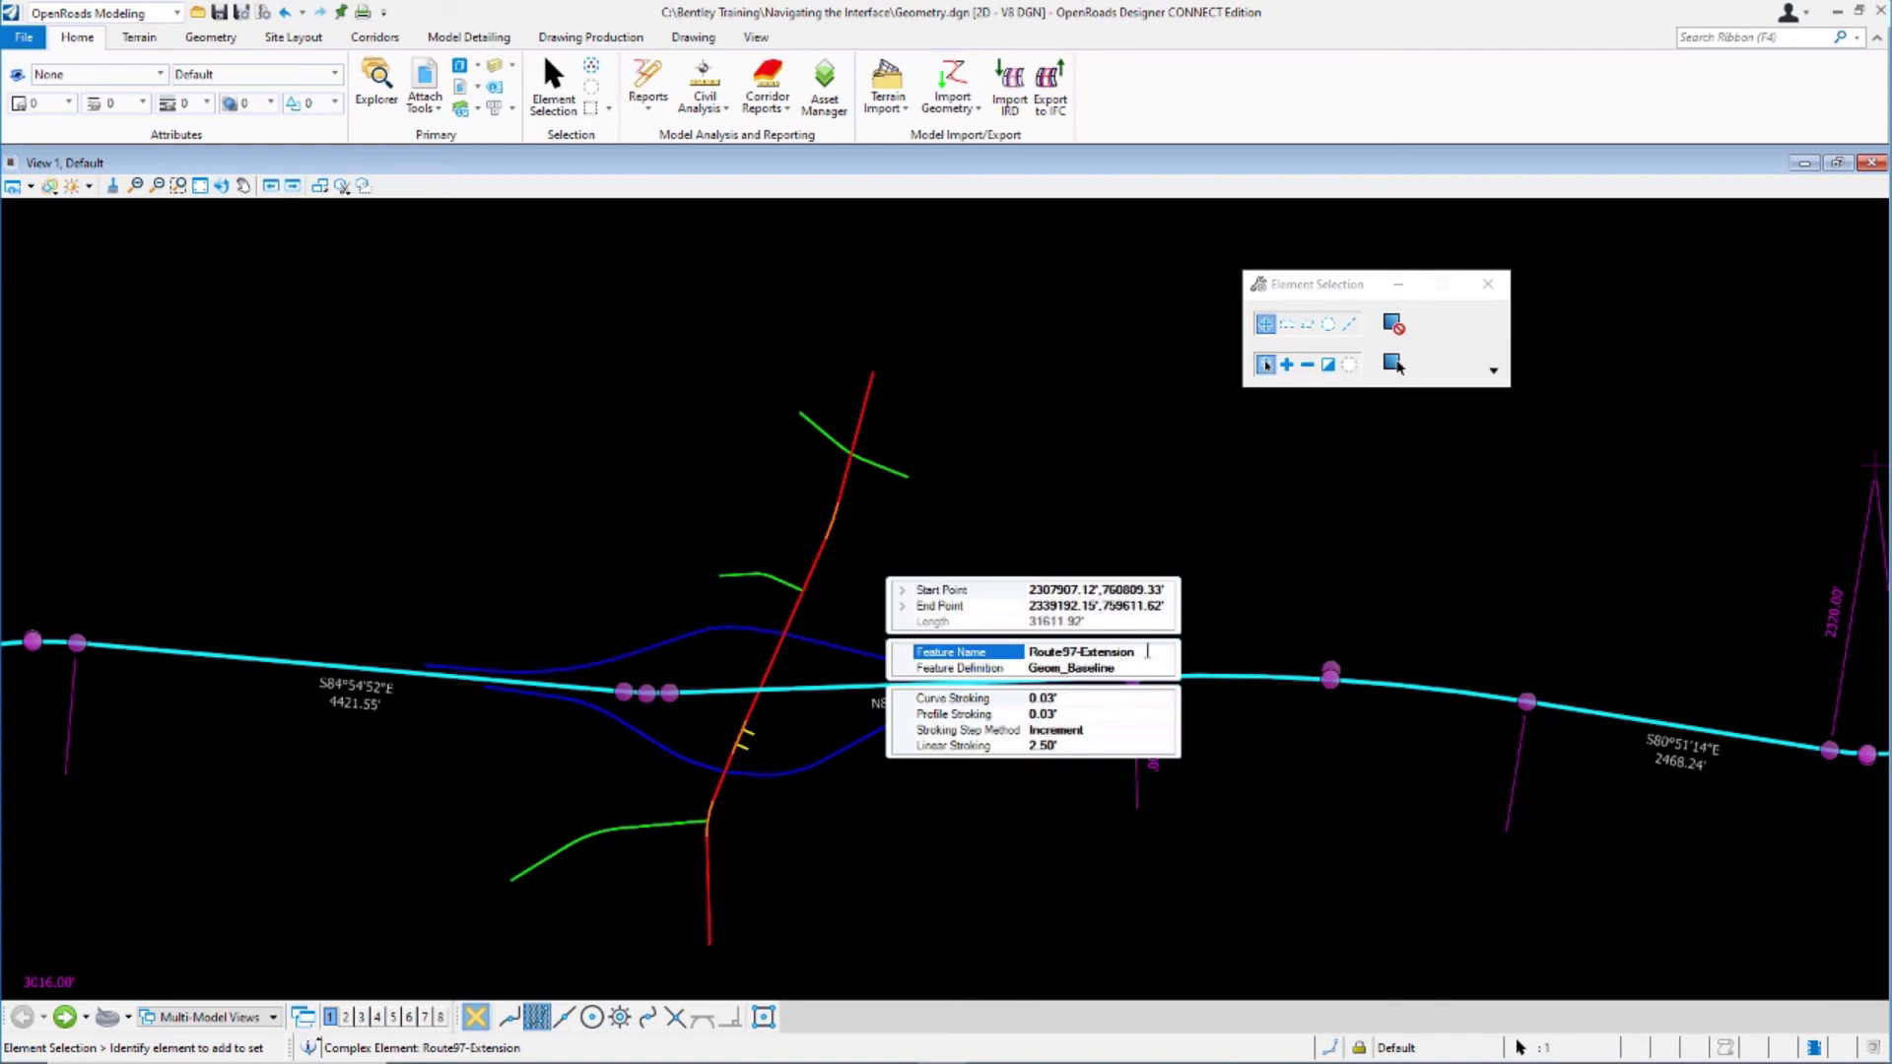
left_click(1145, 664)
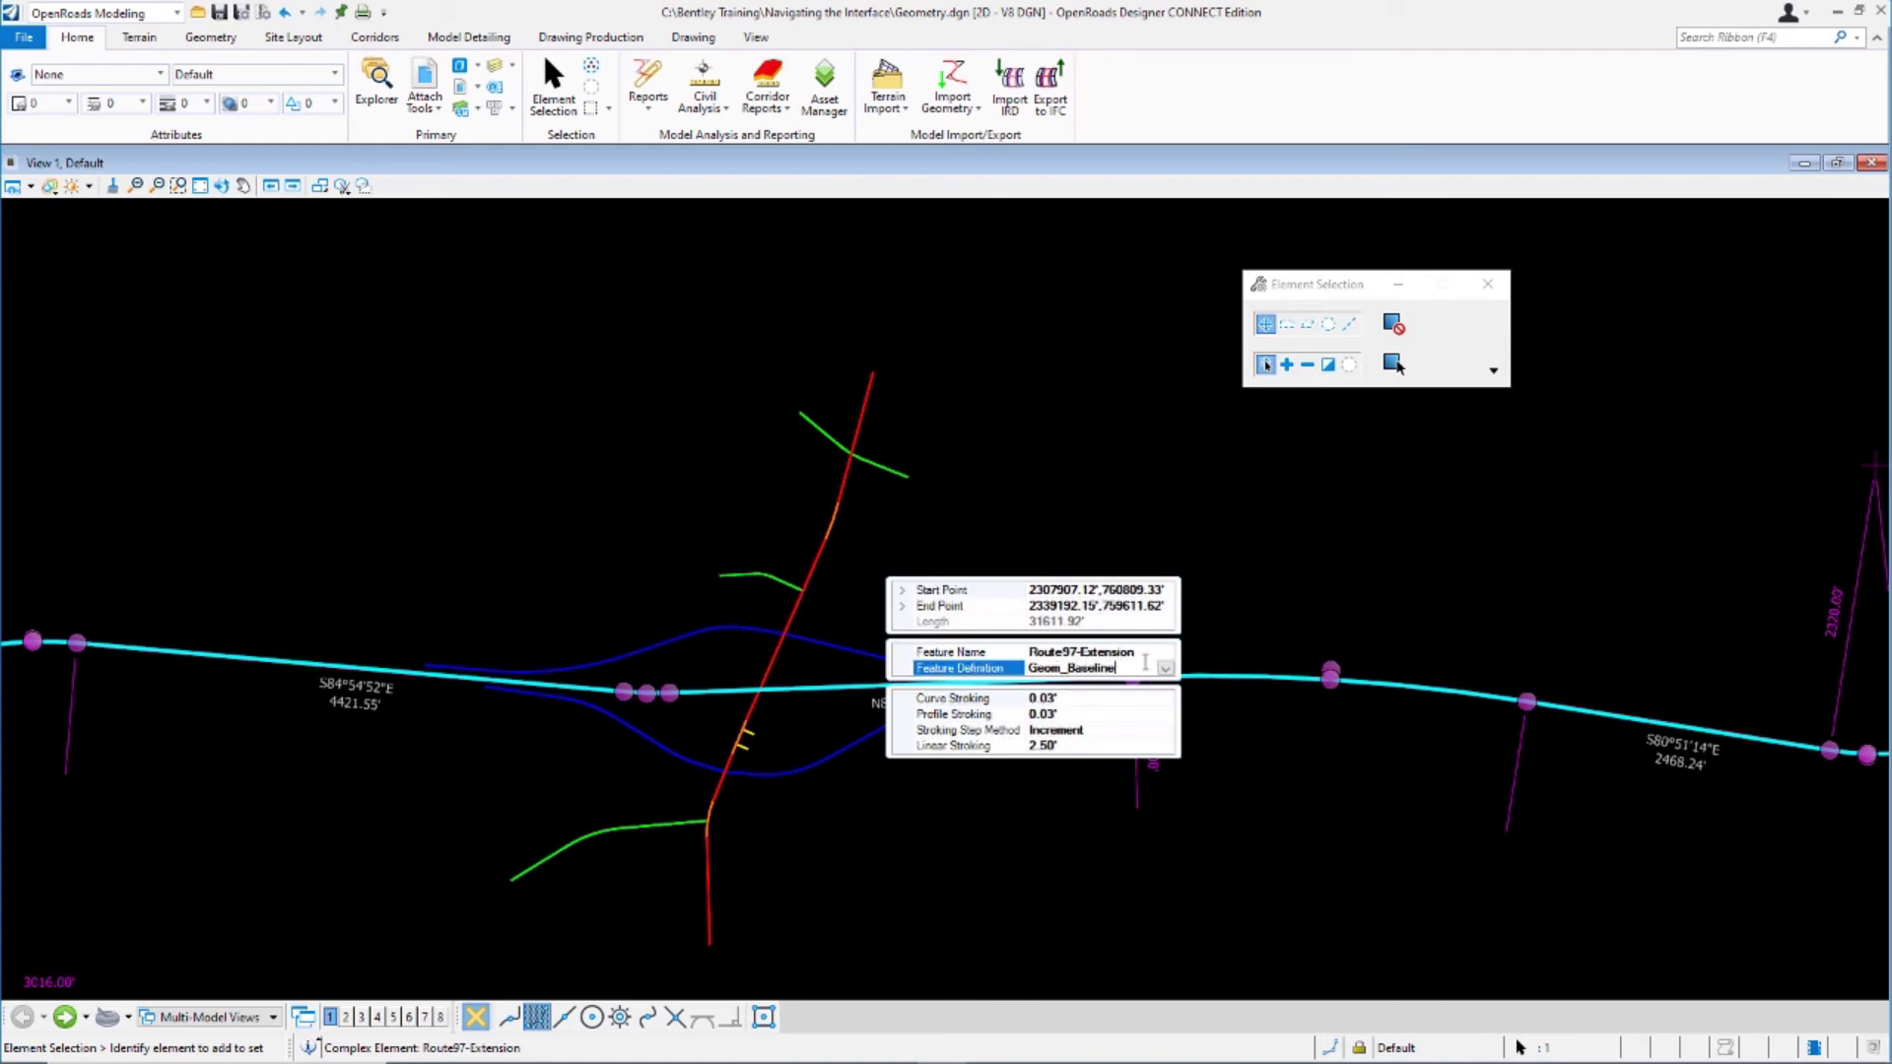
left_click(1141, 653)
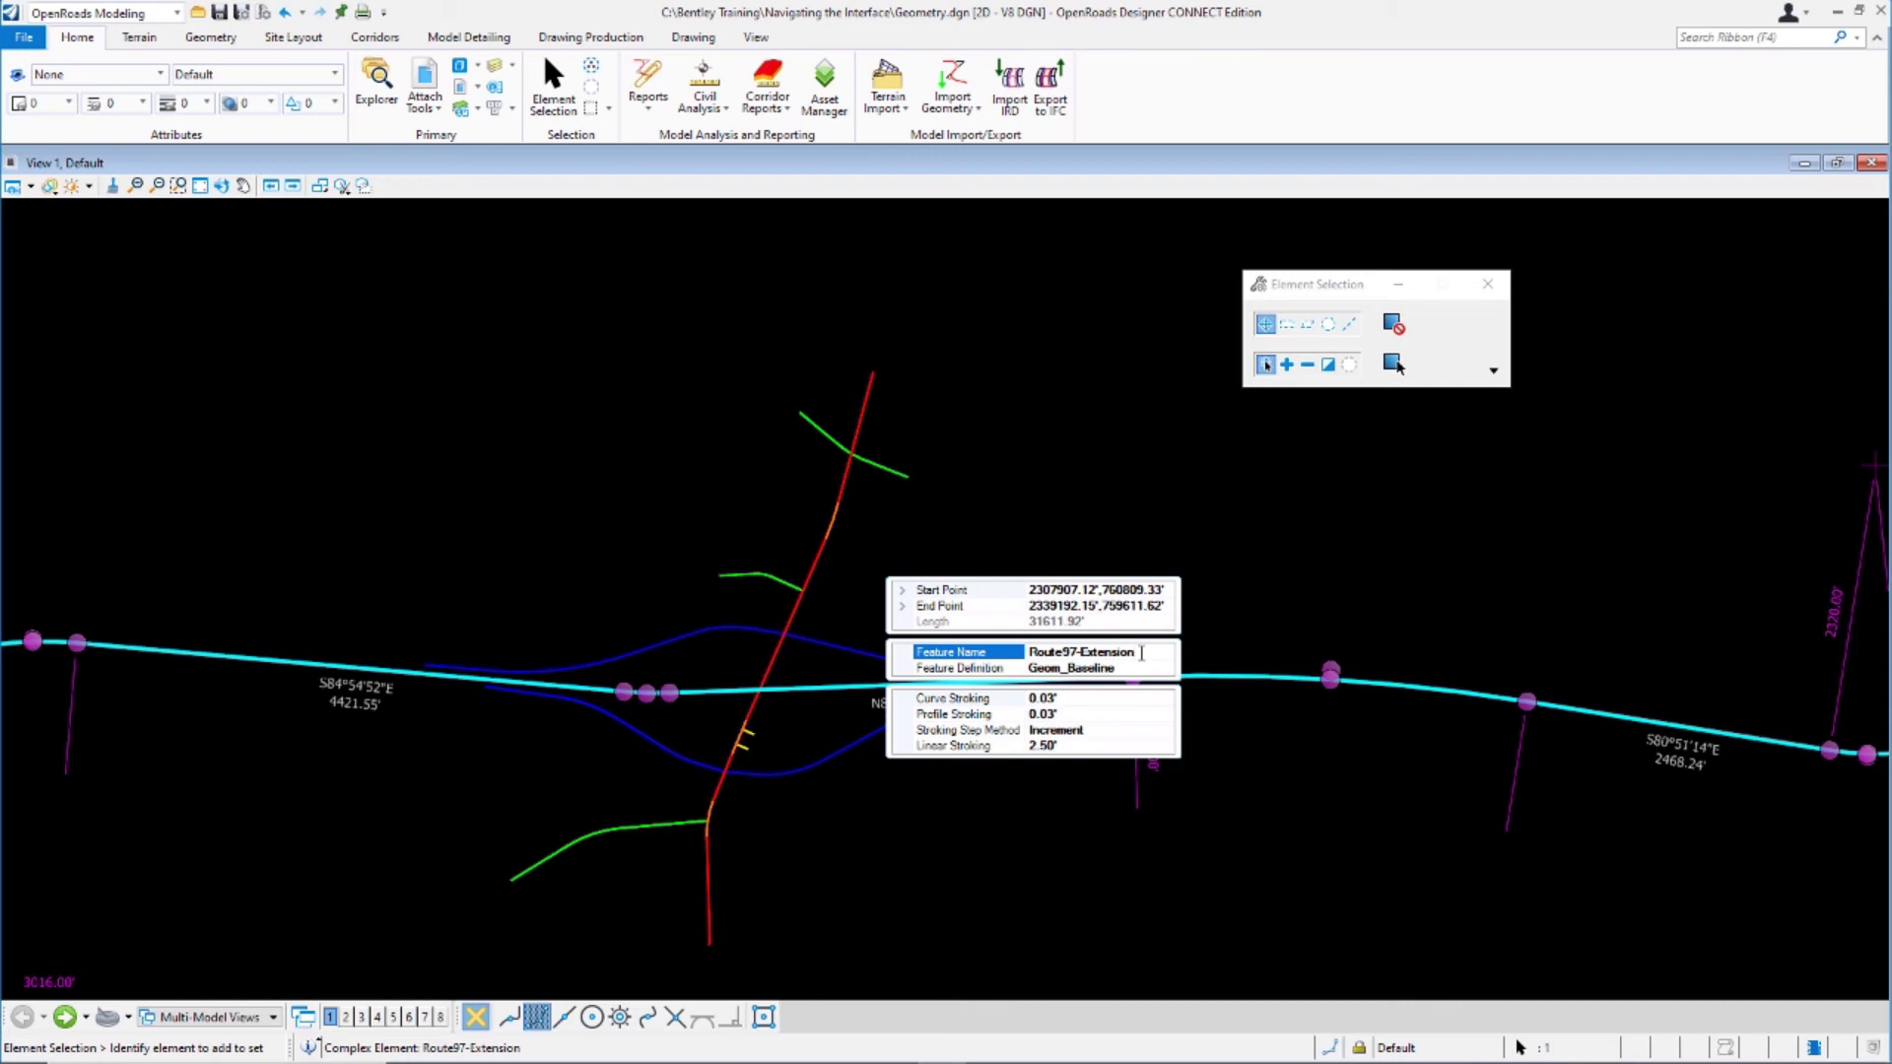
left_click_drag(1141, 652, 1077, 652)
key("Delete")
left_click(1092, 511)
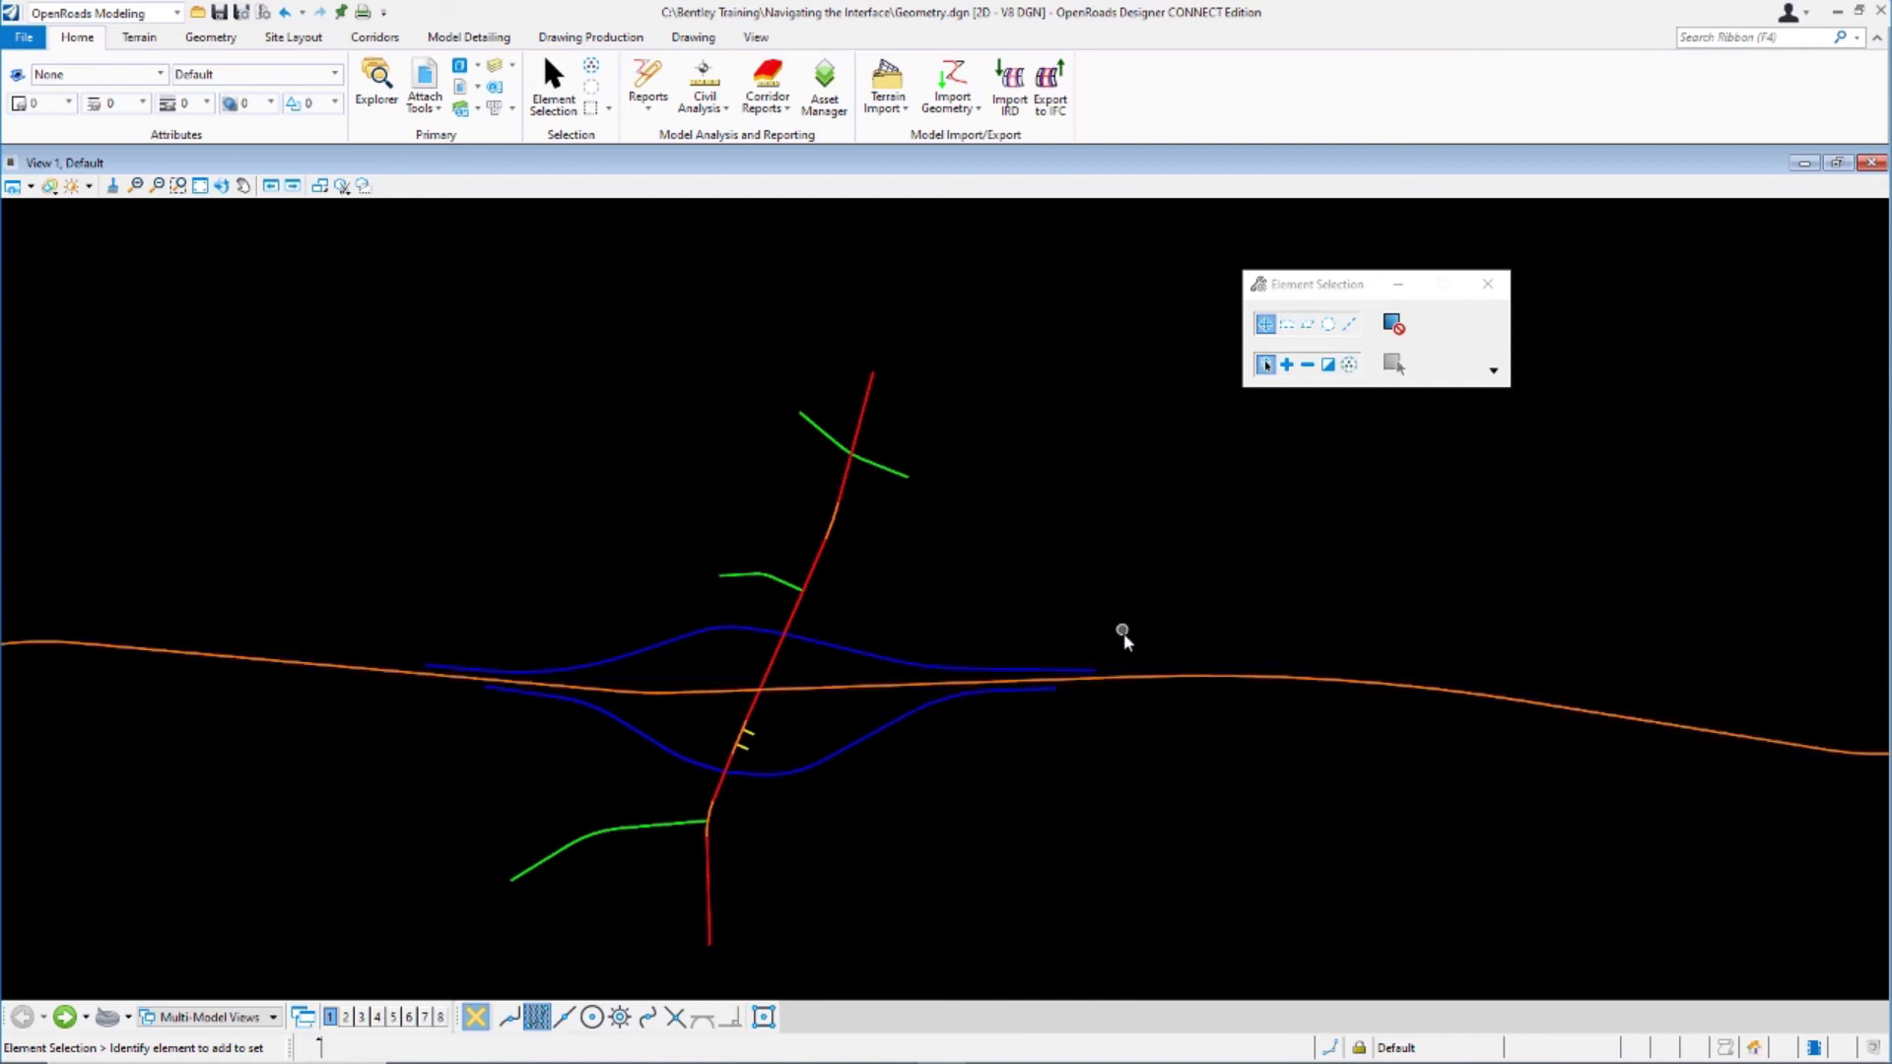
Start a horizontal geometry line between points and assign it the Geom_Baseline alignment feature definition.
mouse_move(1143, 680)
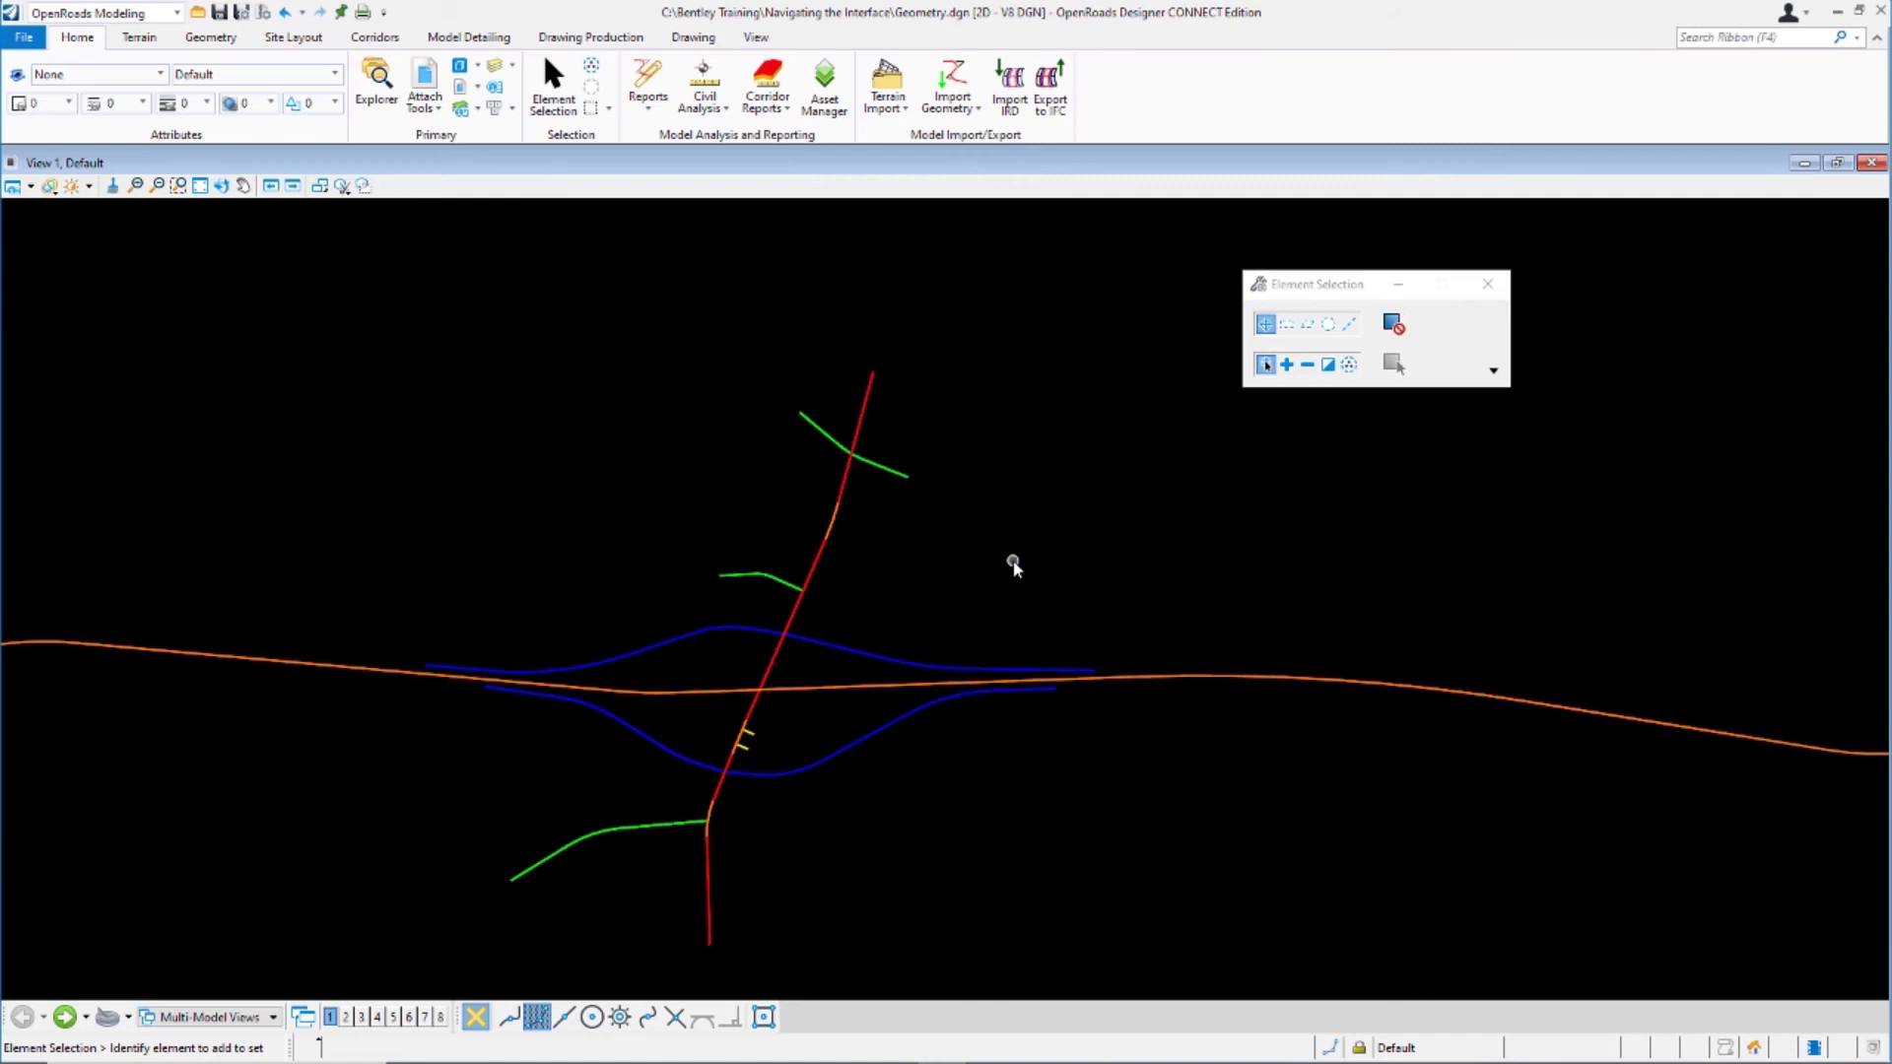
left_click(205, 41)
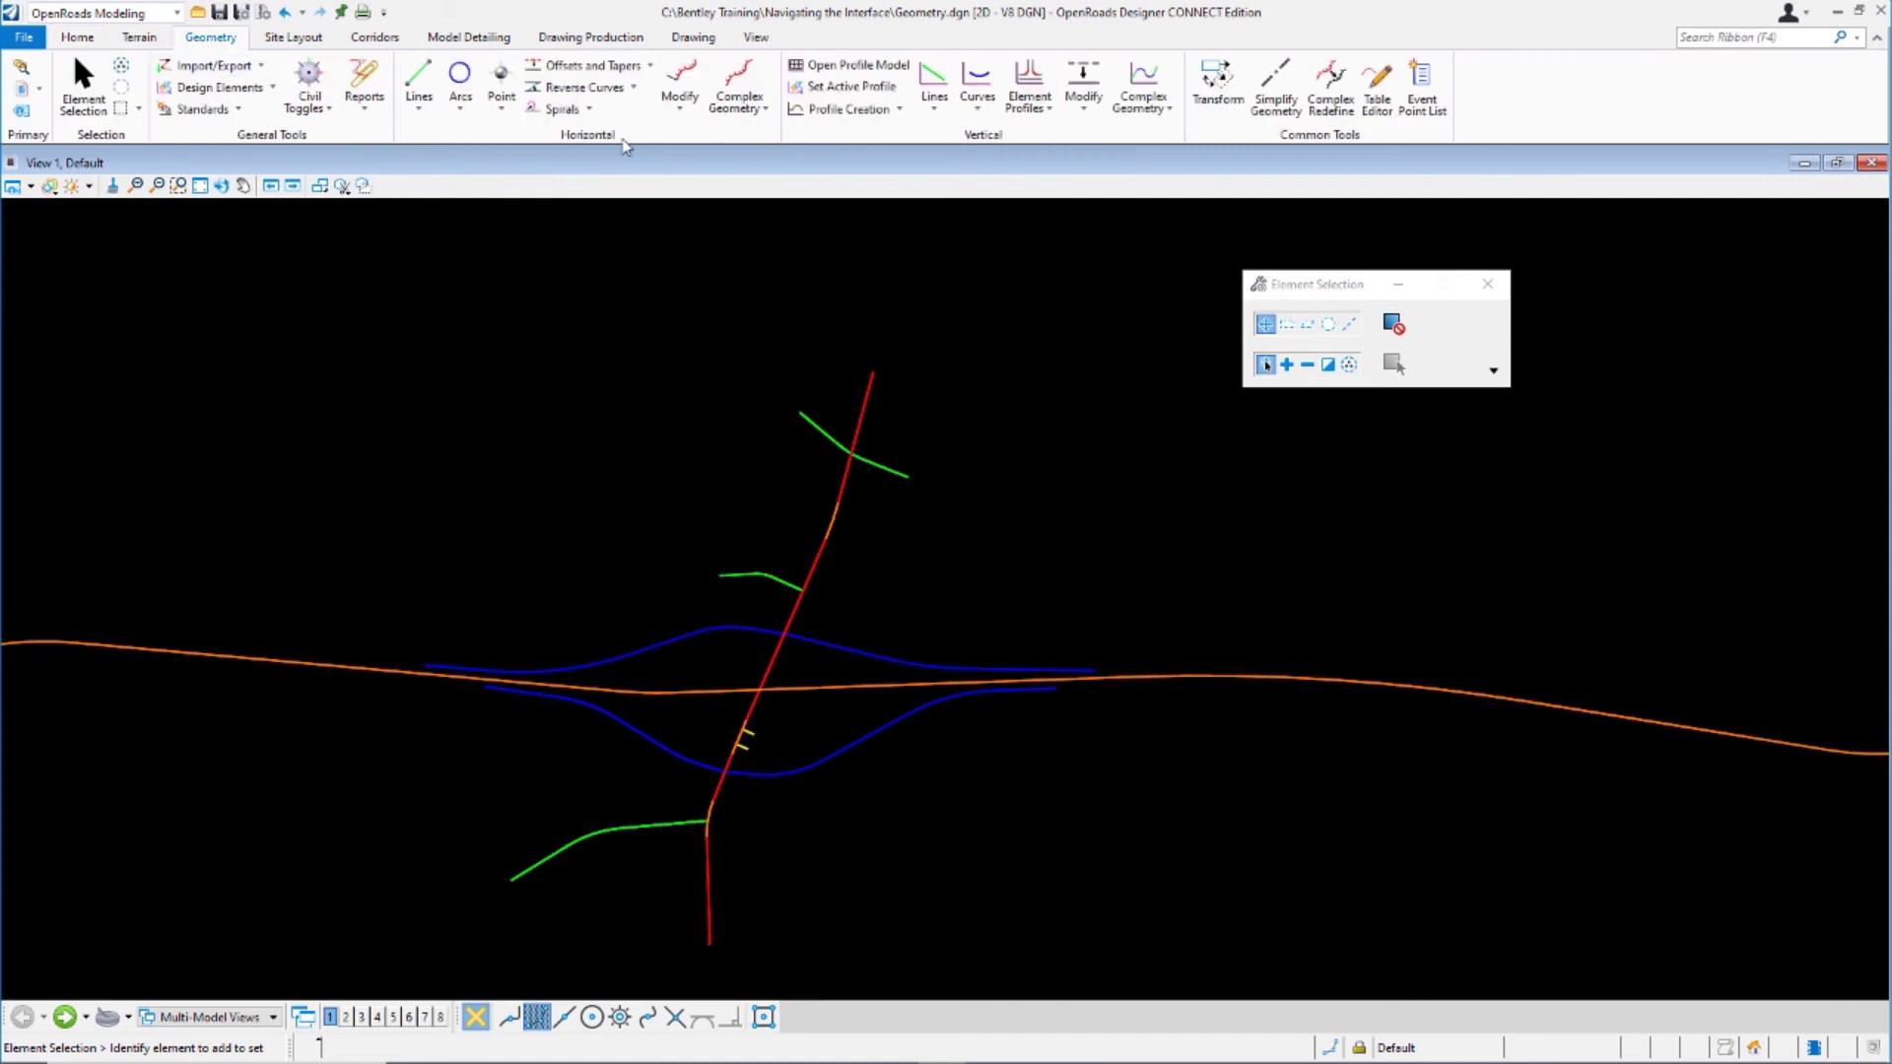
left_click(434, 117)
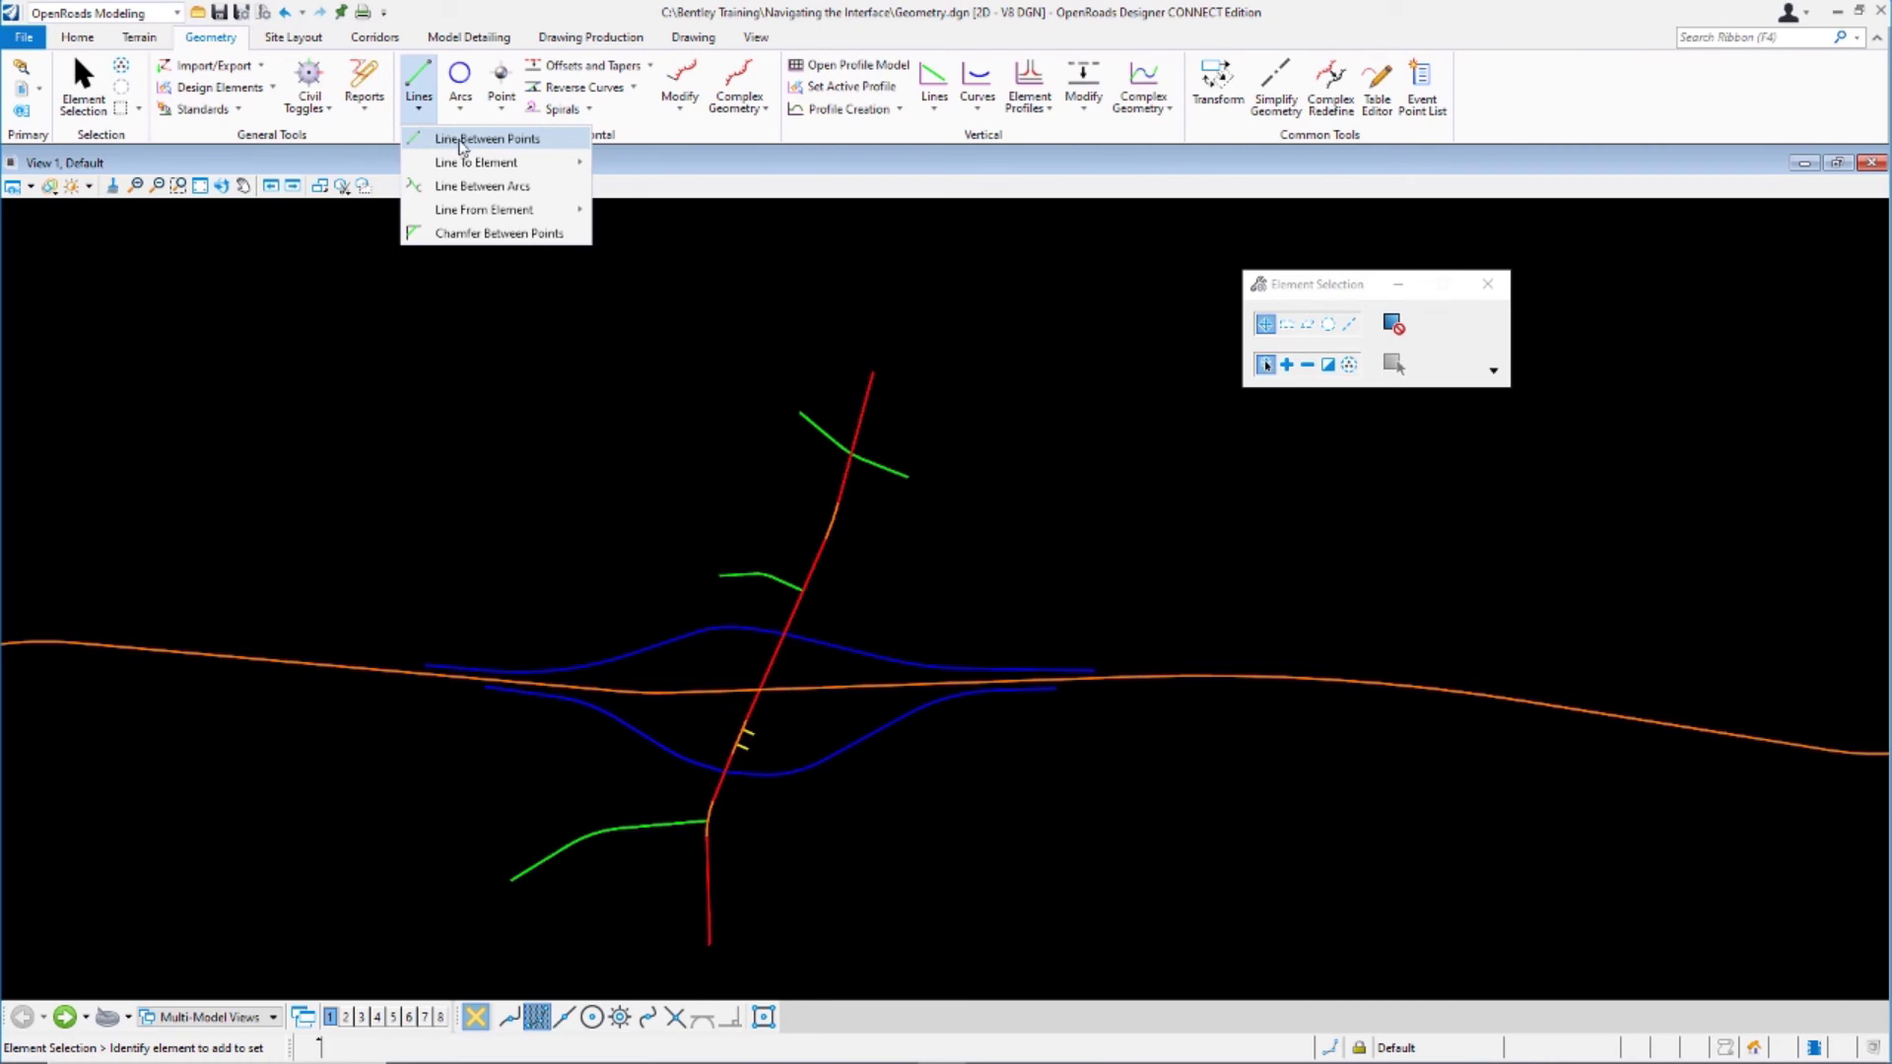
left_click(459, 139)
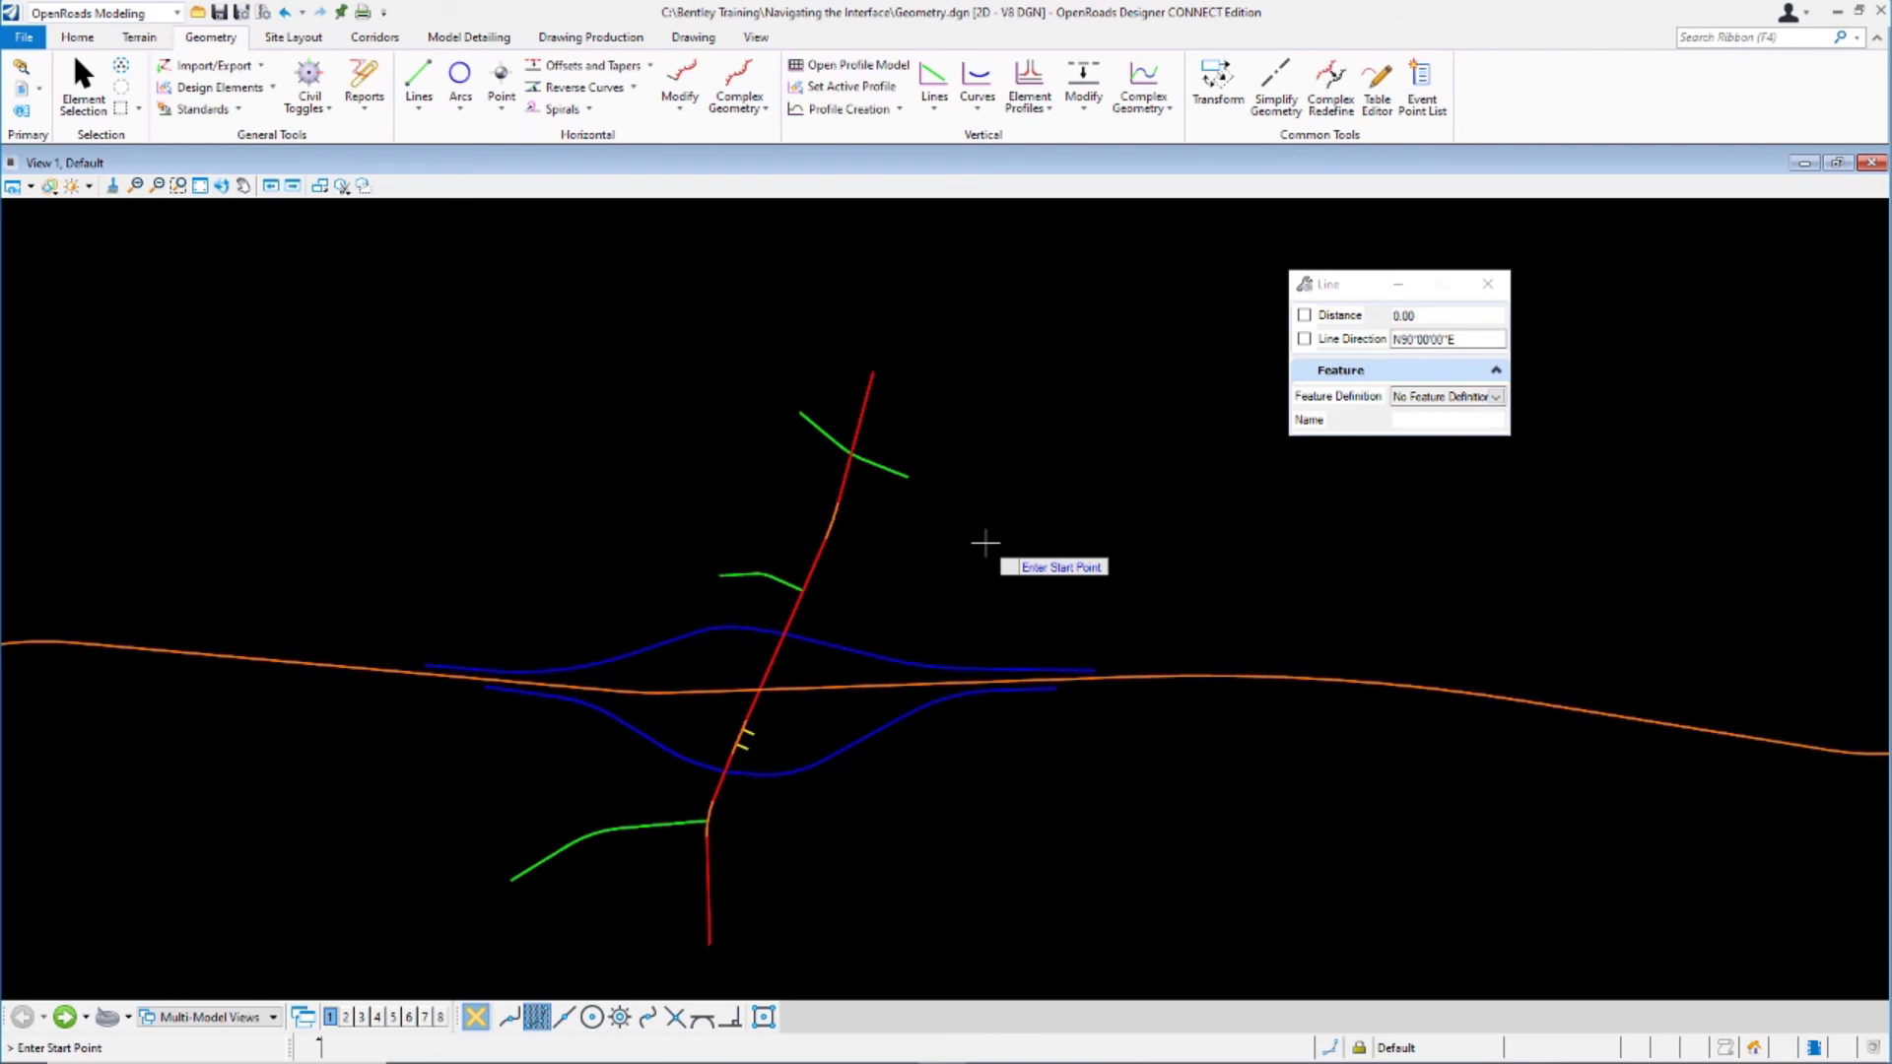
left_click(1497, 397)
left_click(1404, 432)
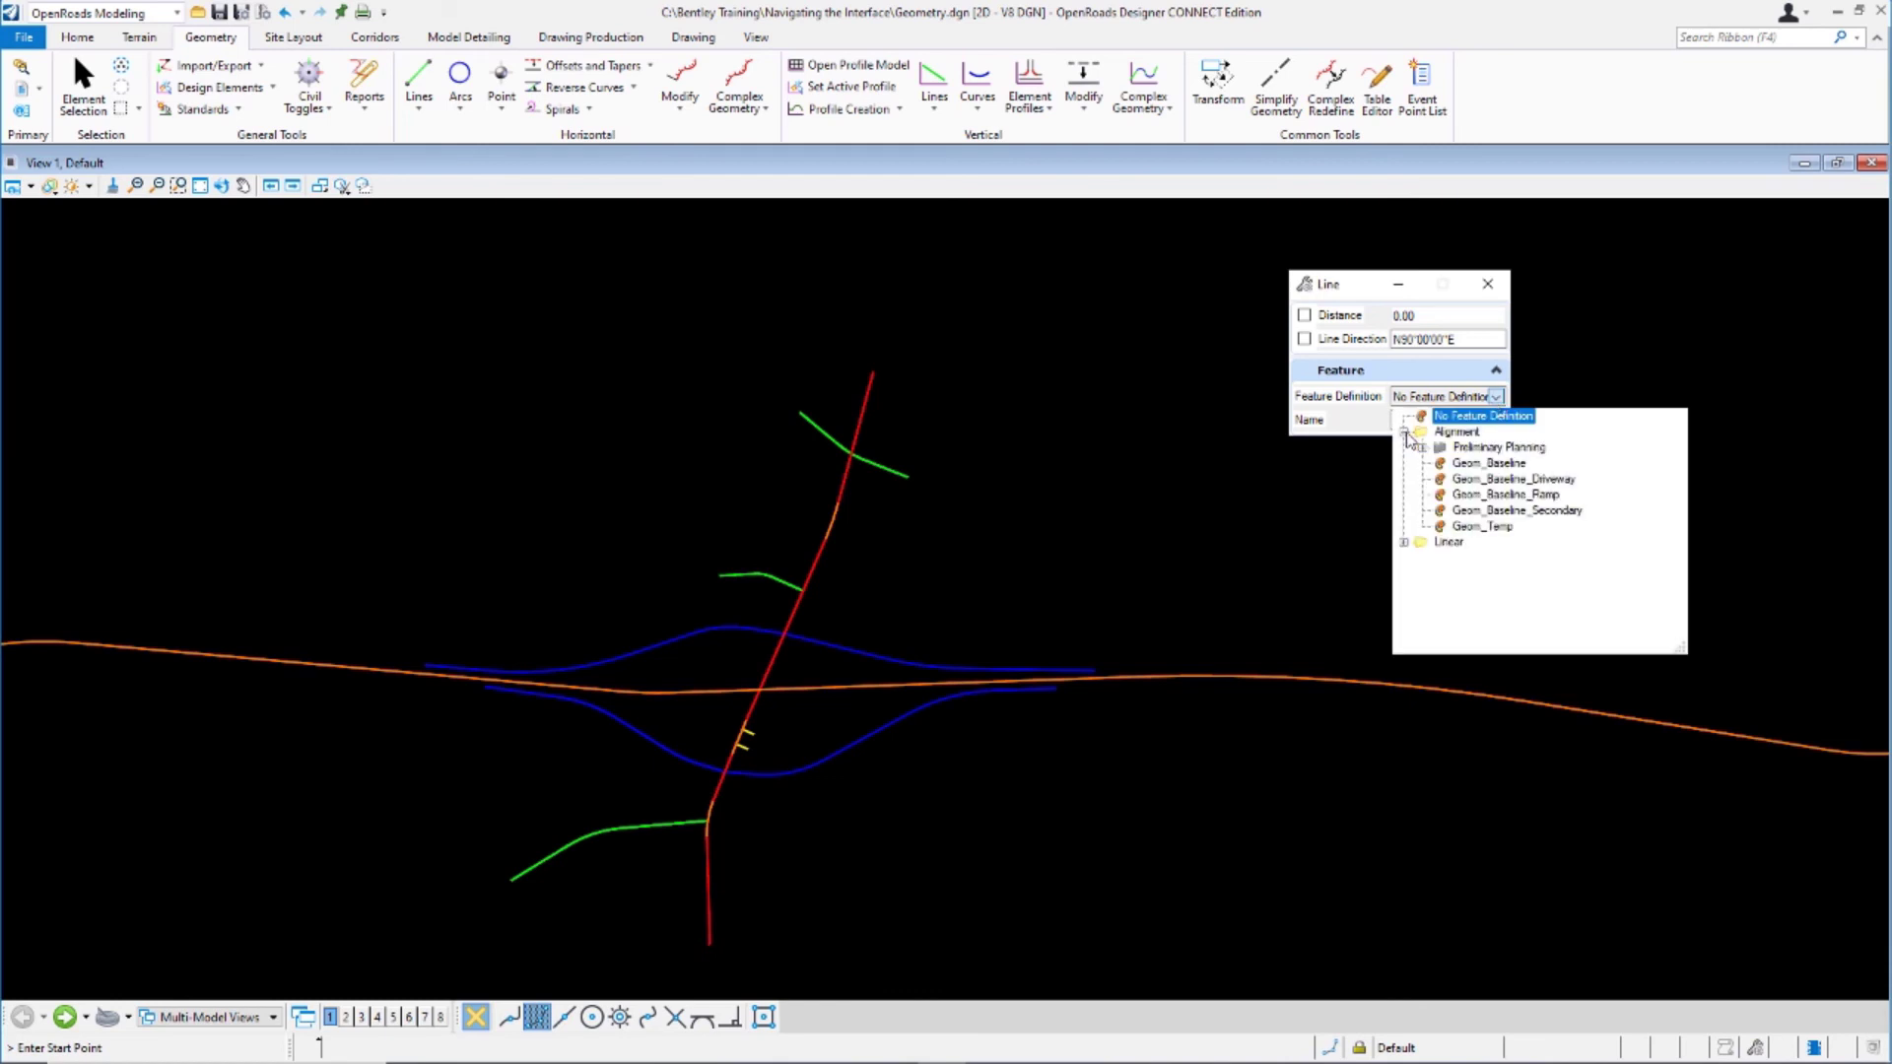
left_click(1488, 463)
left_click(1485, 471)
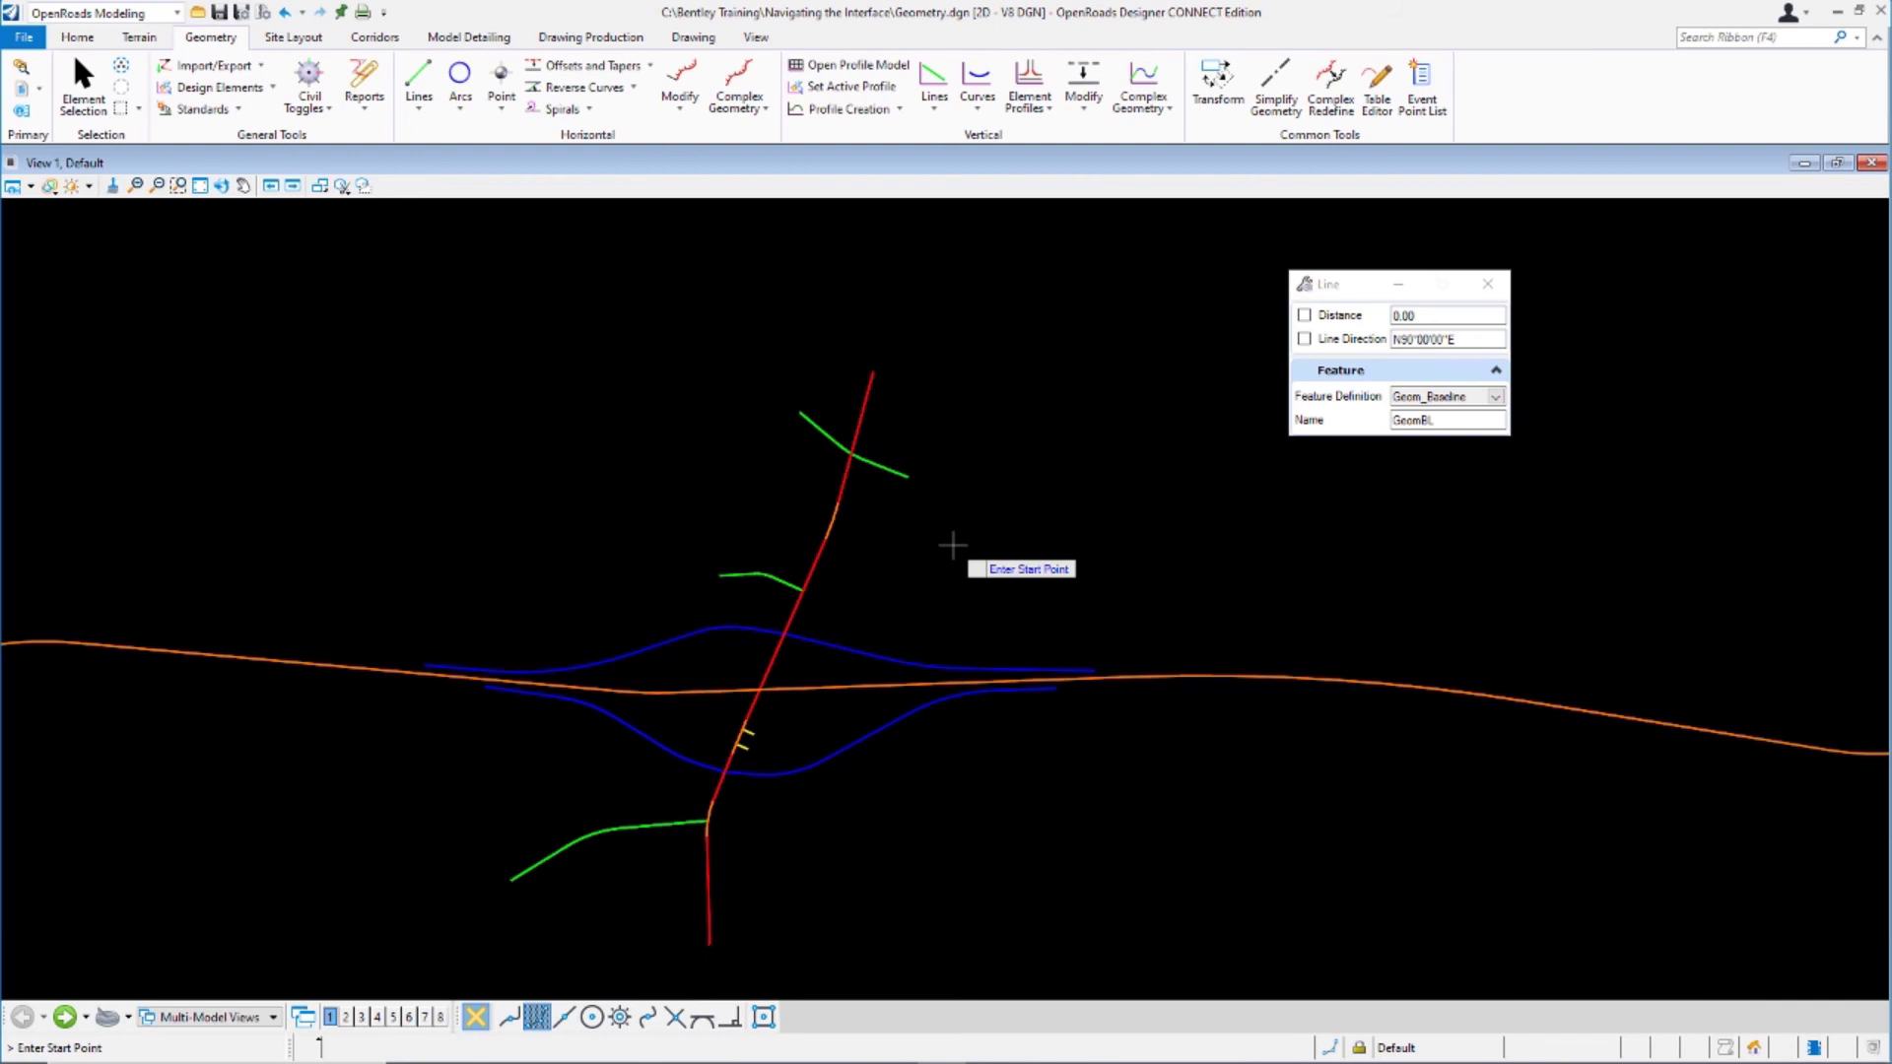
Draw the line from a start point in the empty area above Route97, with distance 500 and direction N75°00'00"E.
left_click(953, 545)
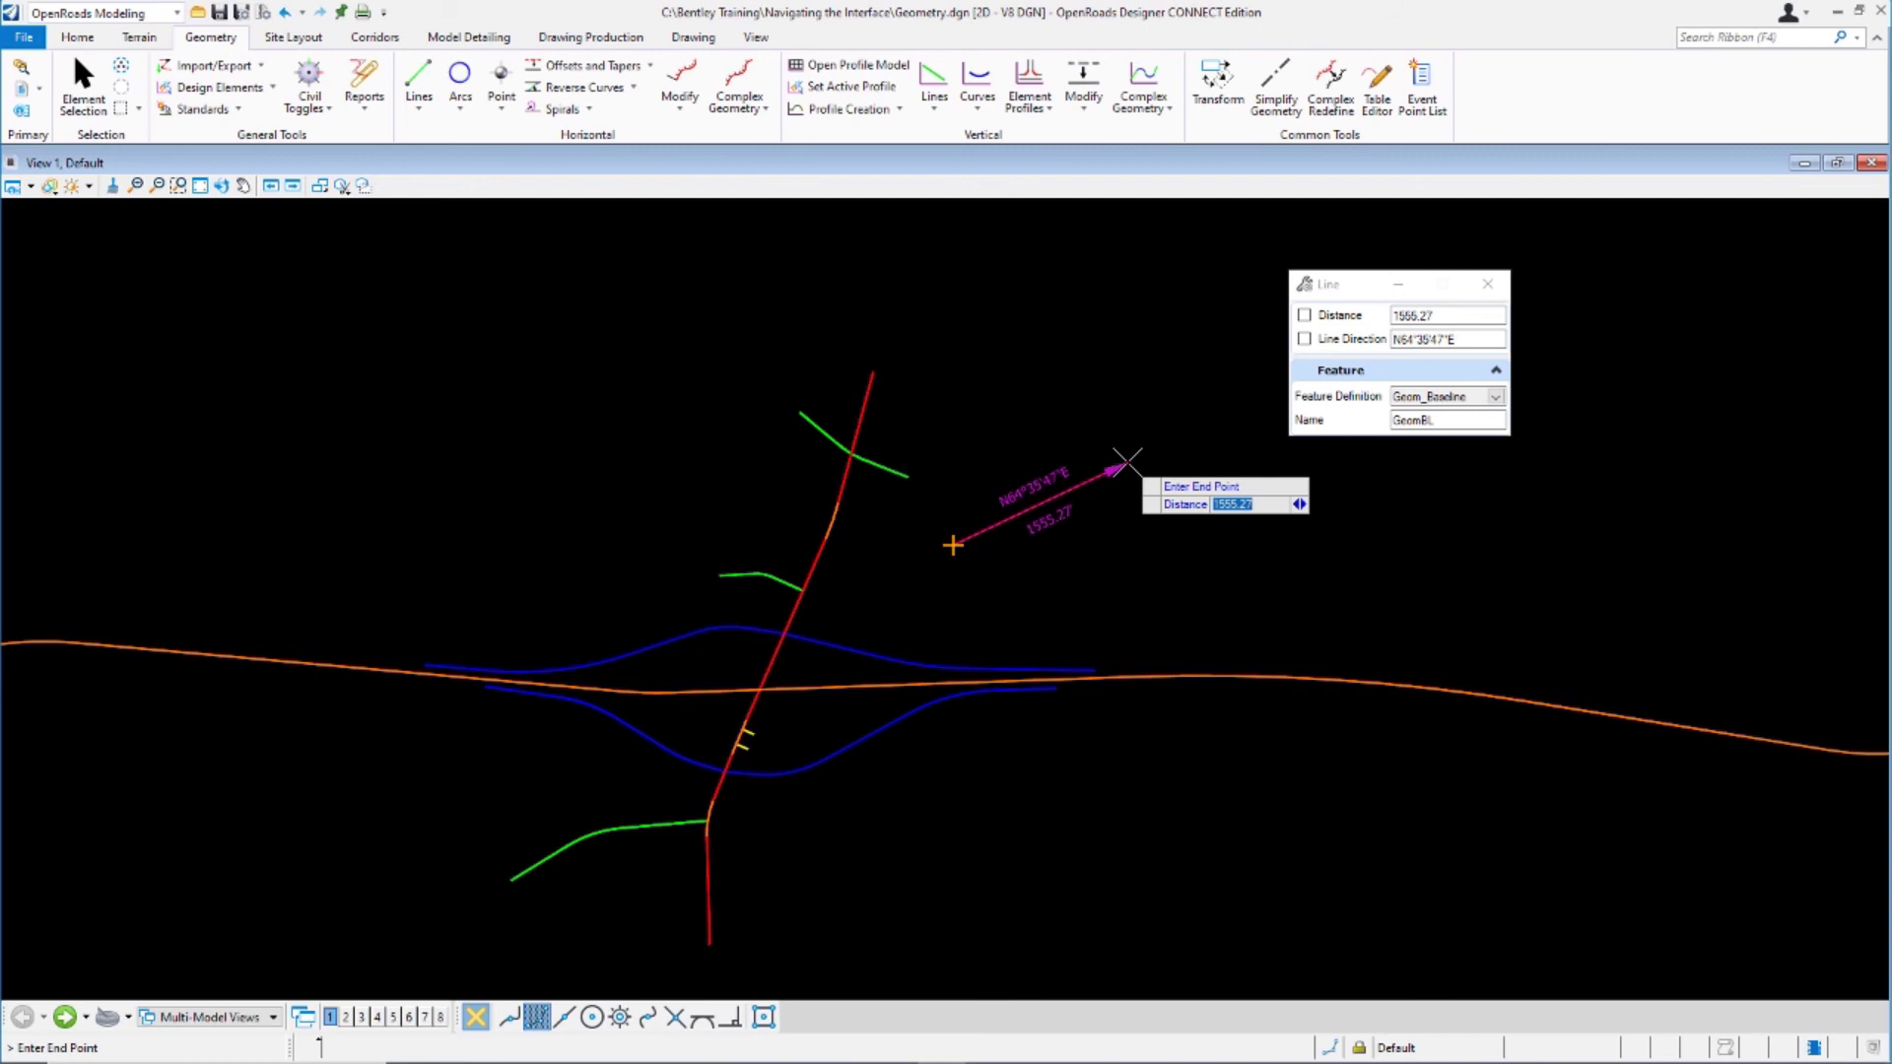
type("500")
key("Return")
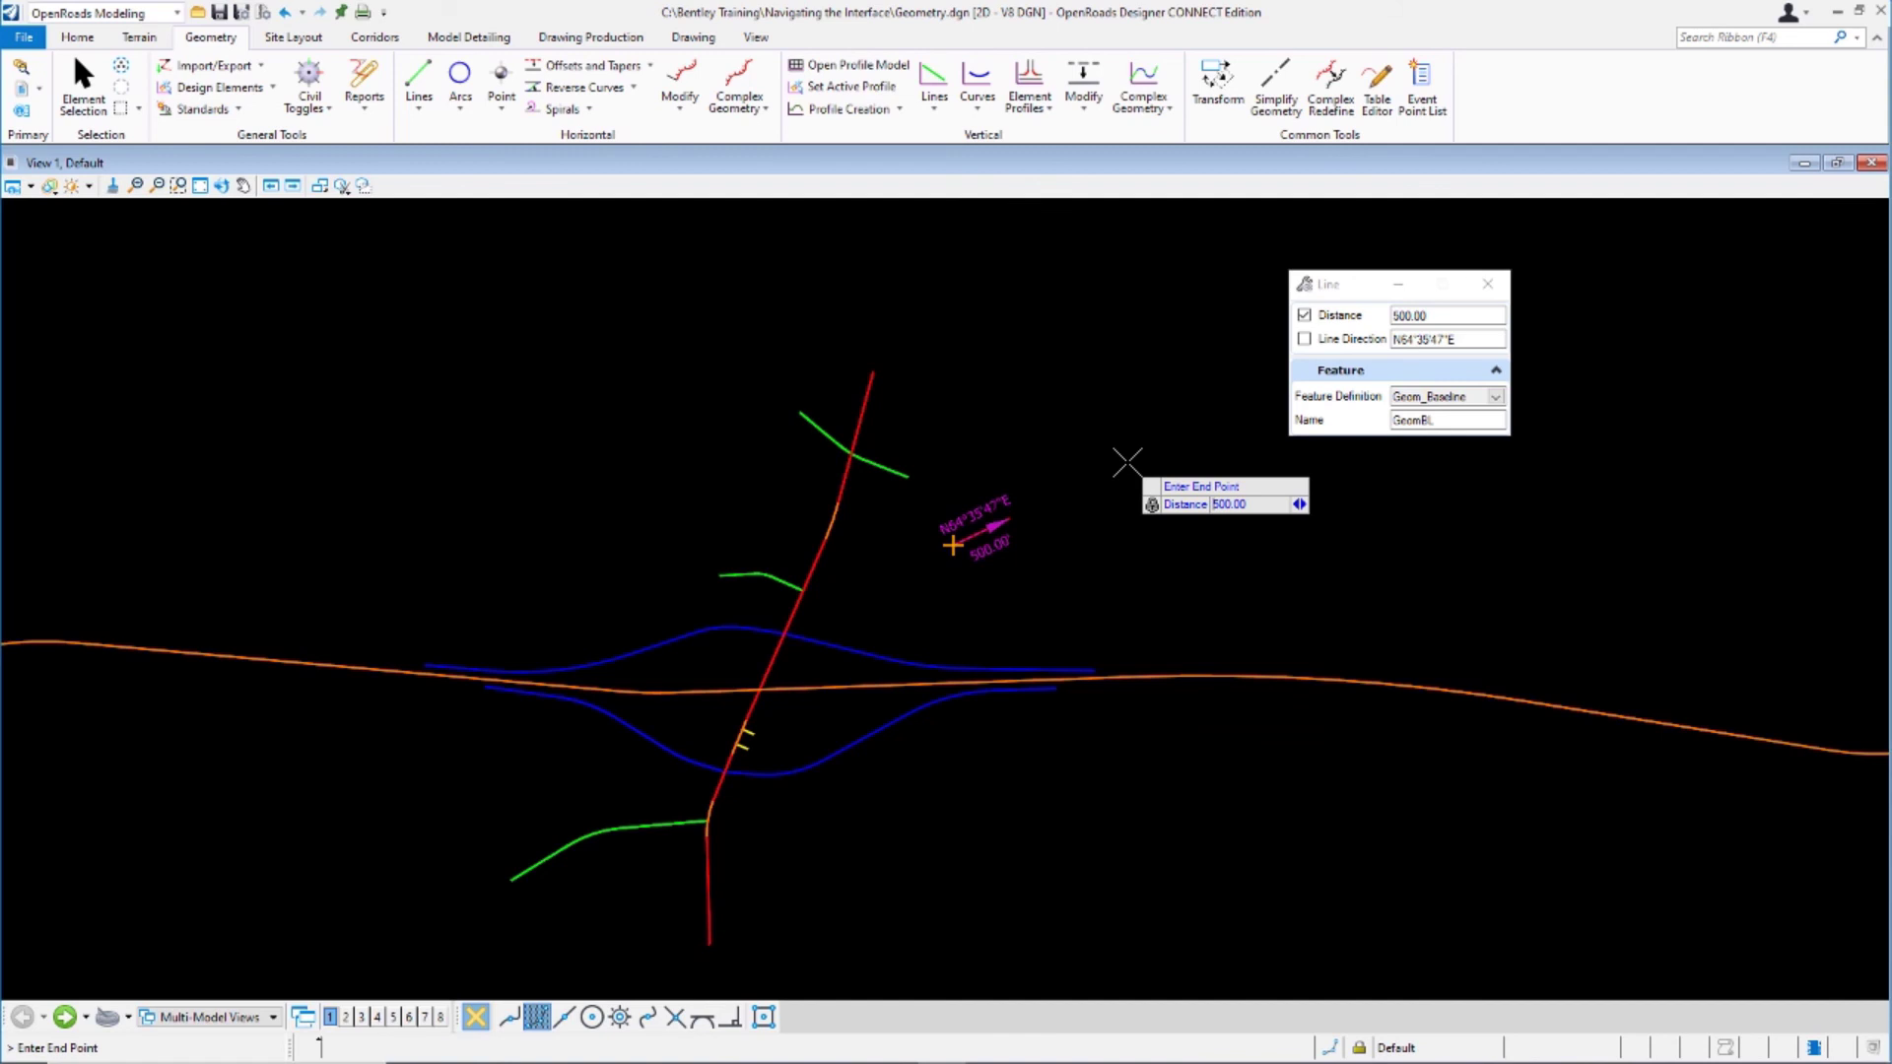
key("Right")
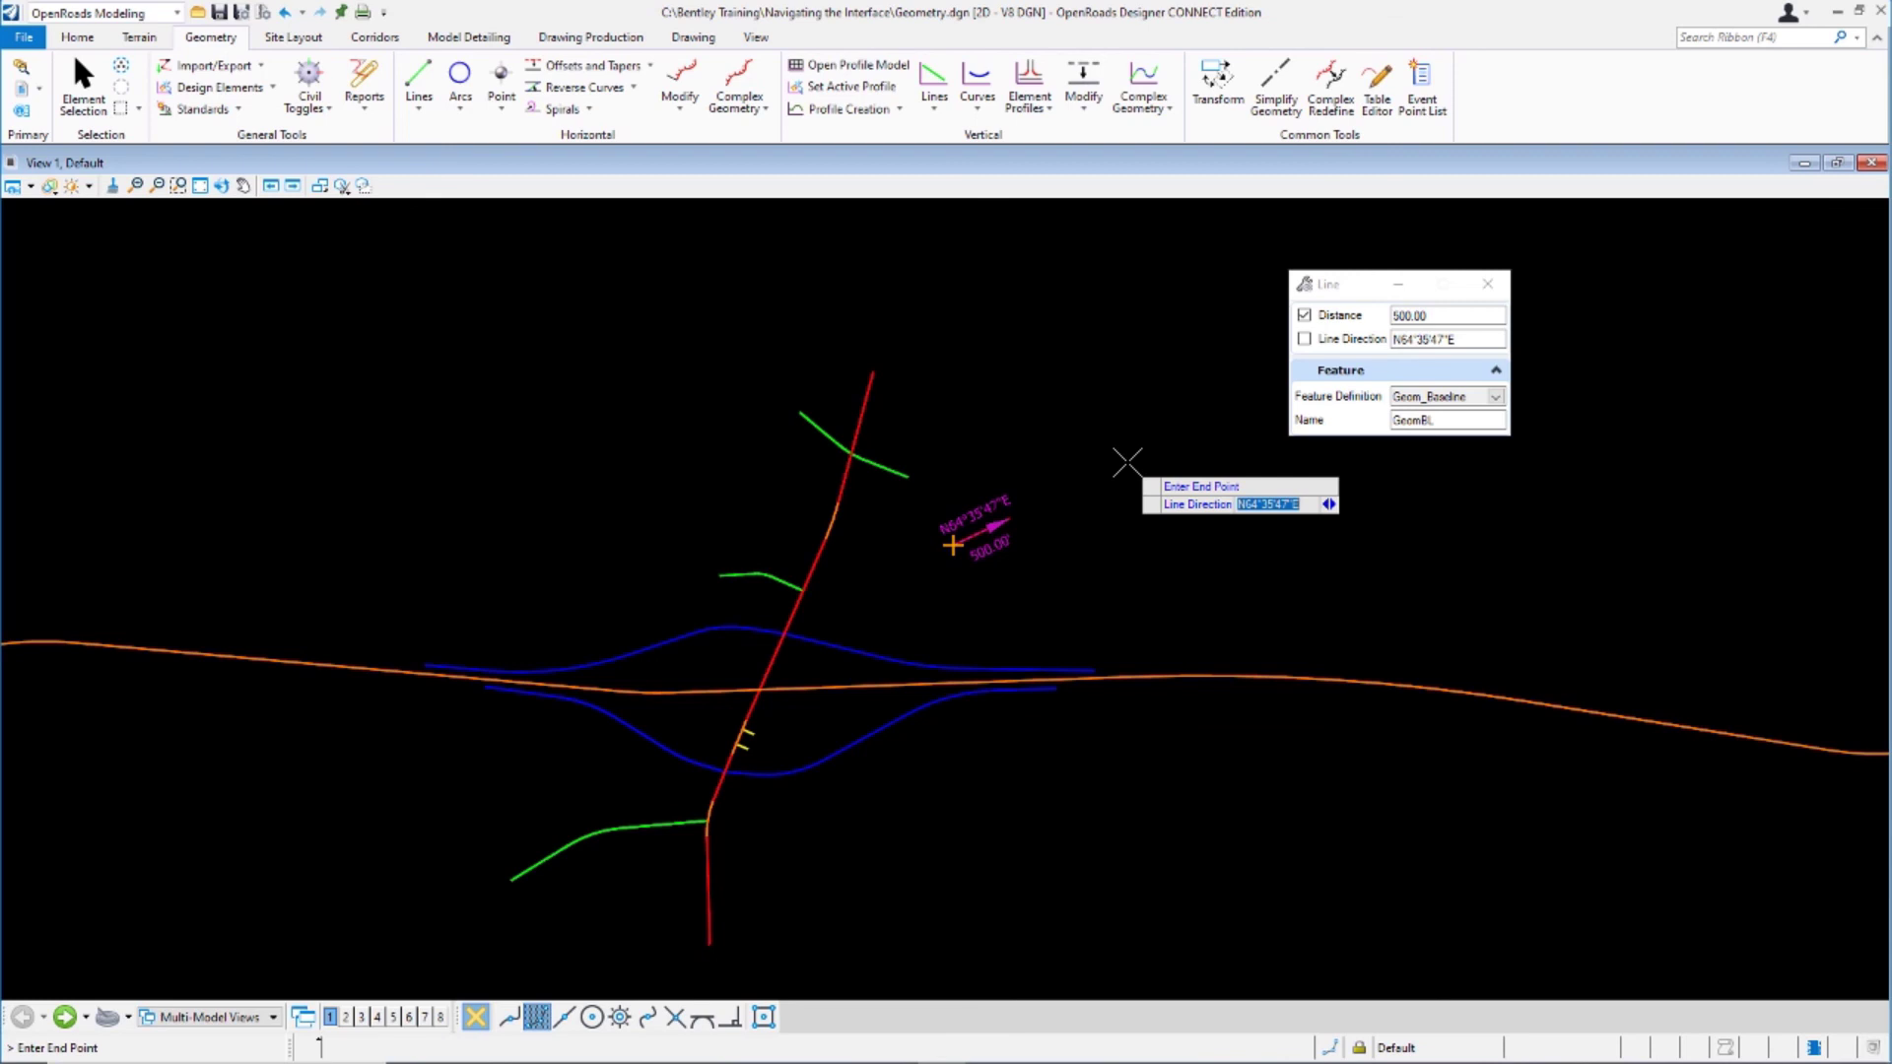
type("n75:00:00e")
key("Return")
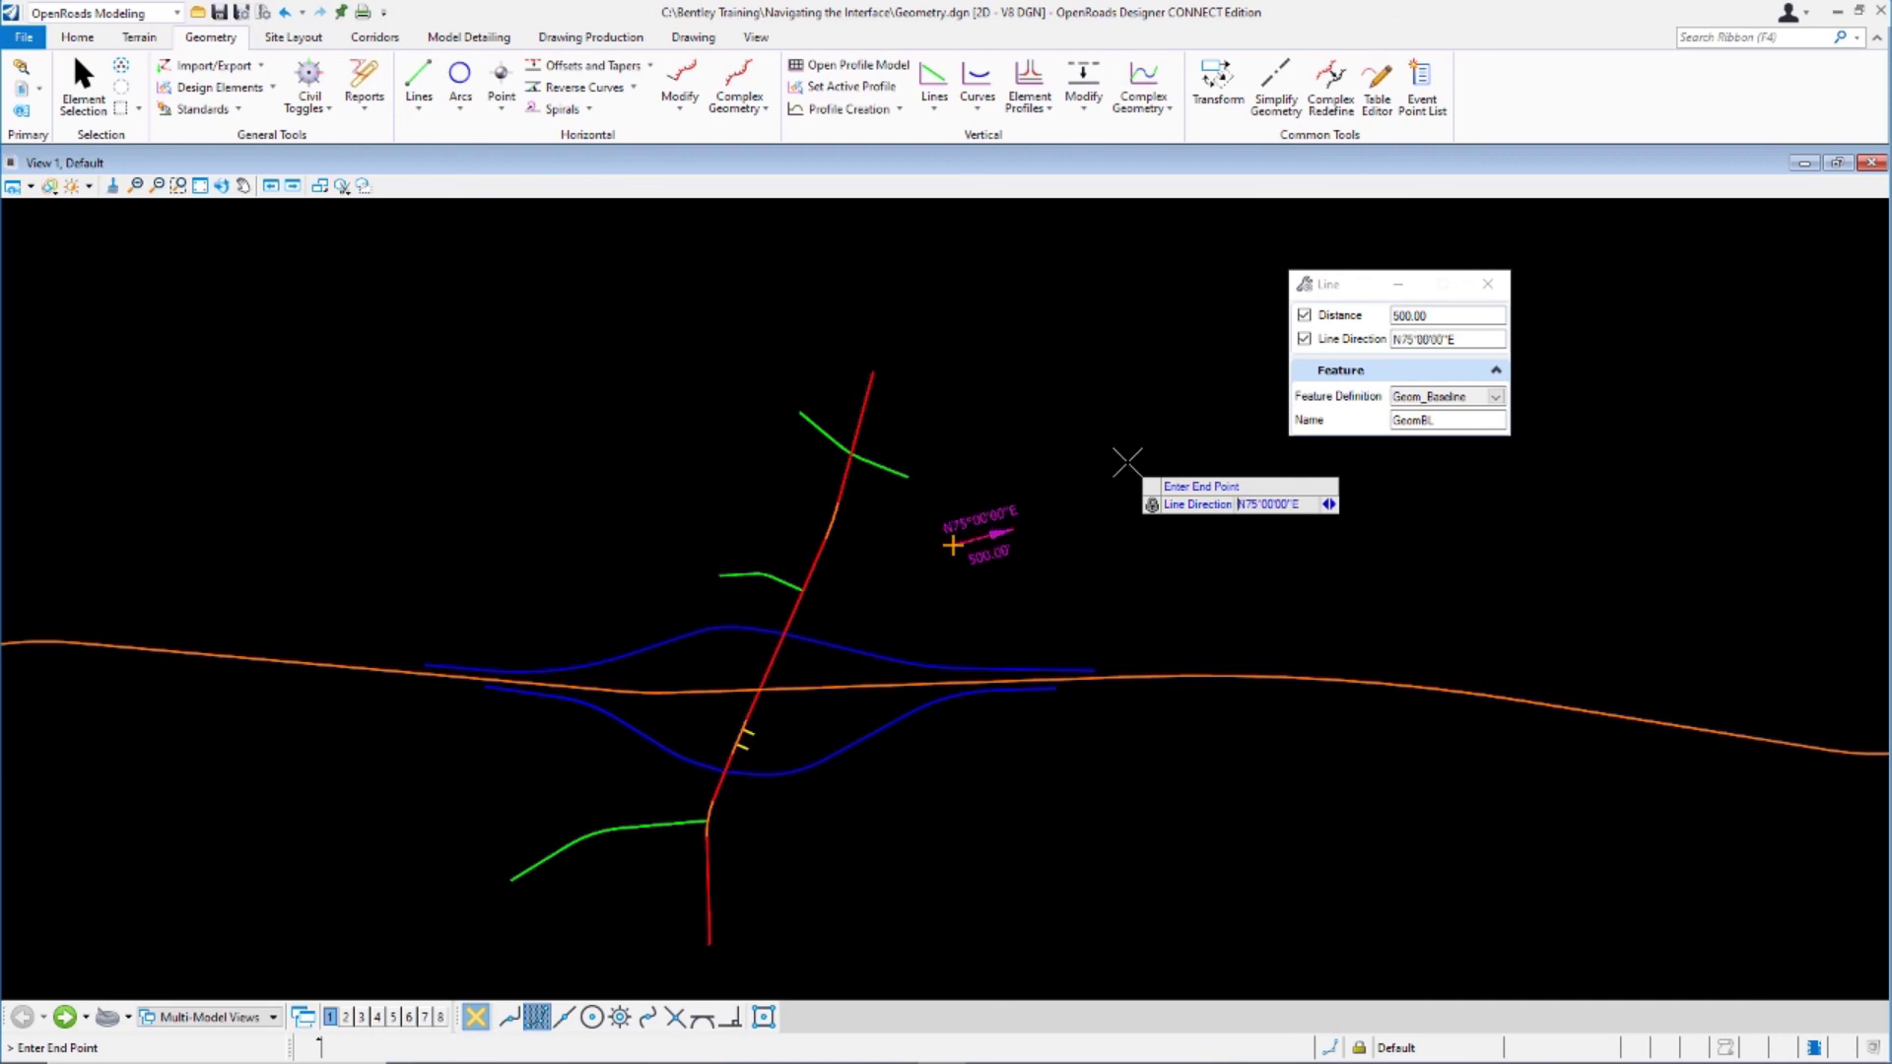
left_click(1073, 491)
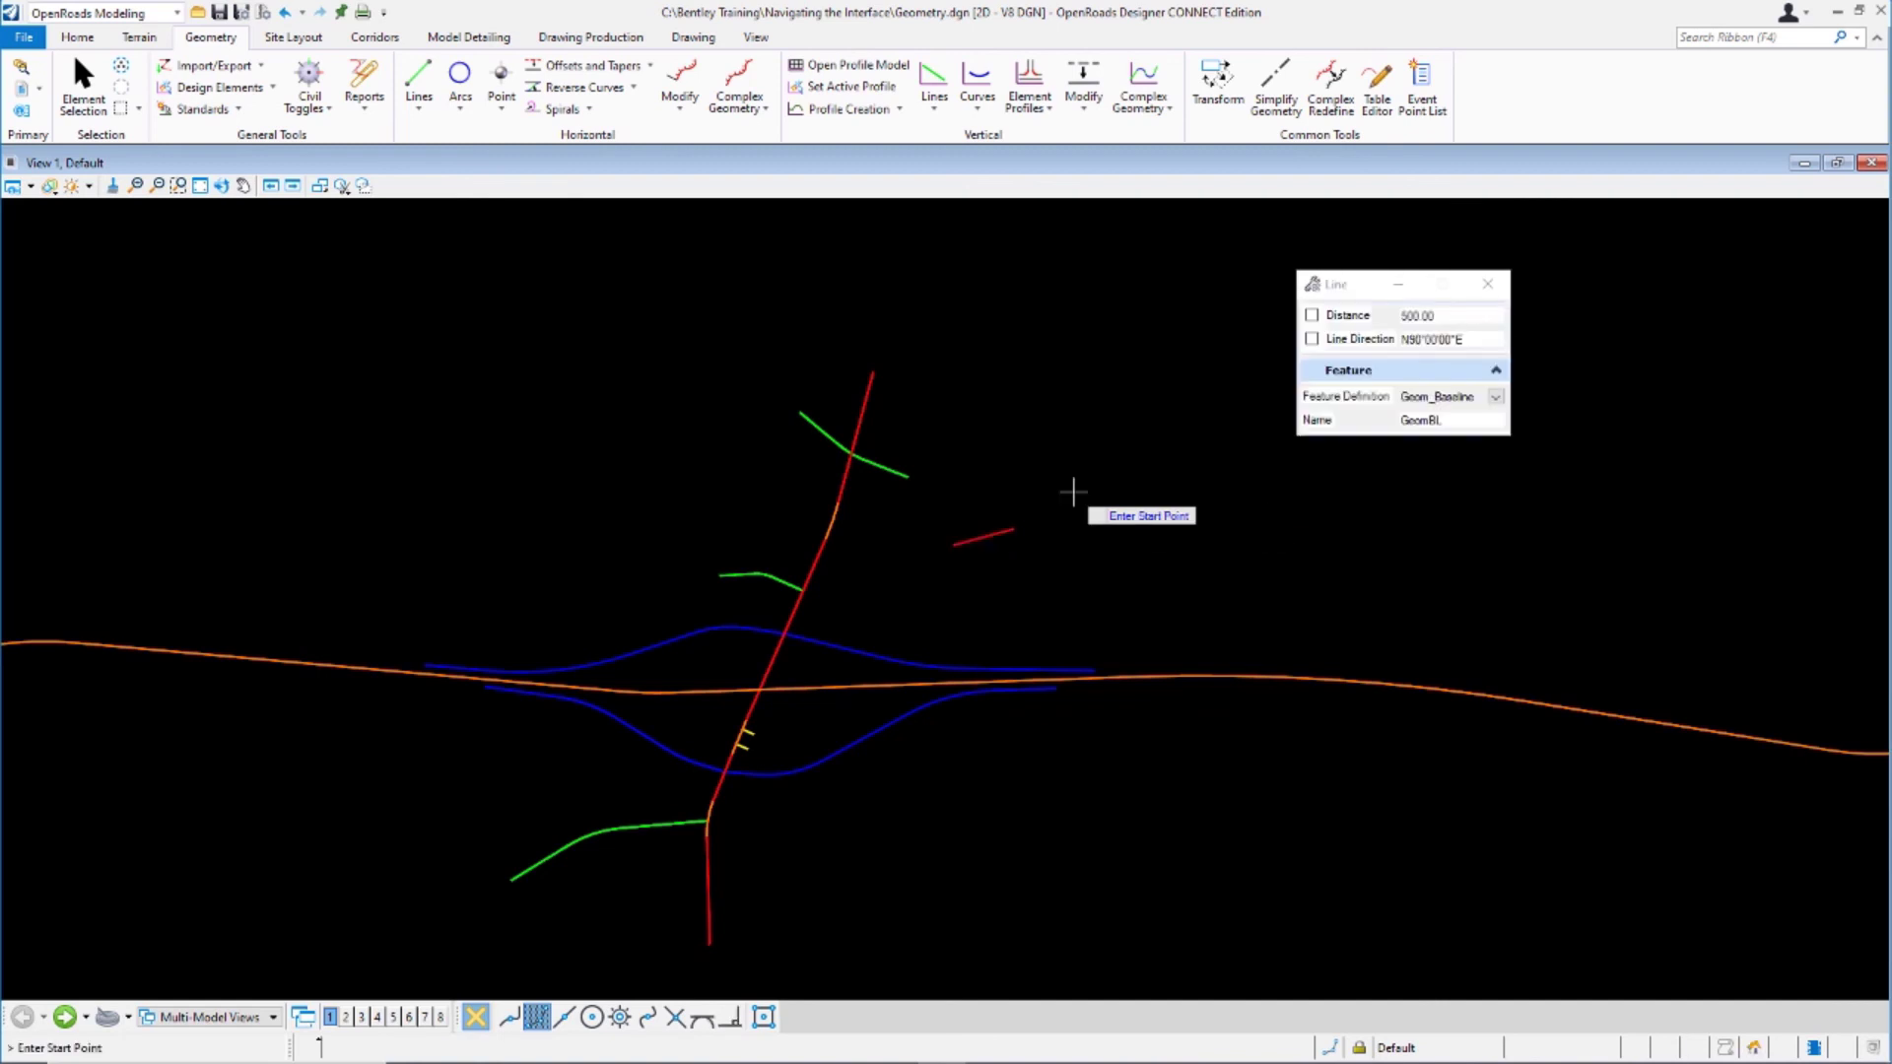